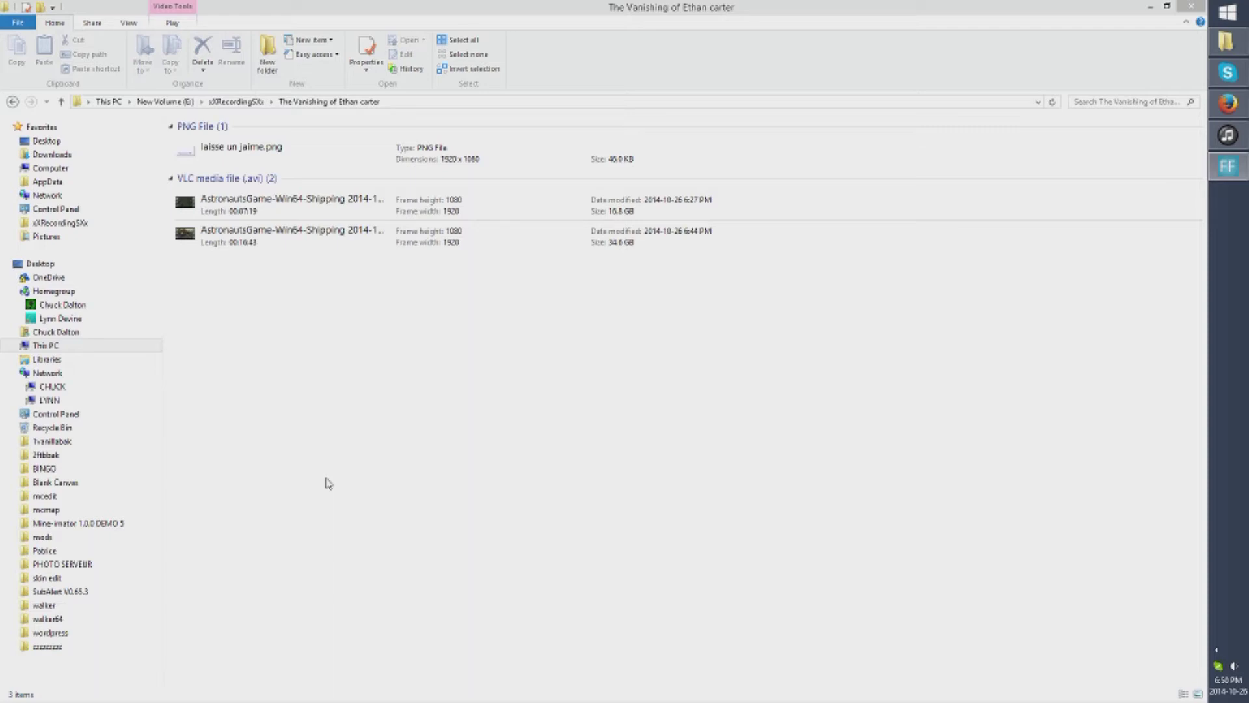
Step: Review the recordings in The Vanishing of Ethan carter folder and view the image laisse un jaime.png
click(280, 240)
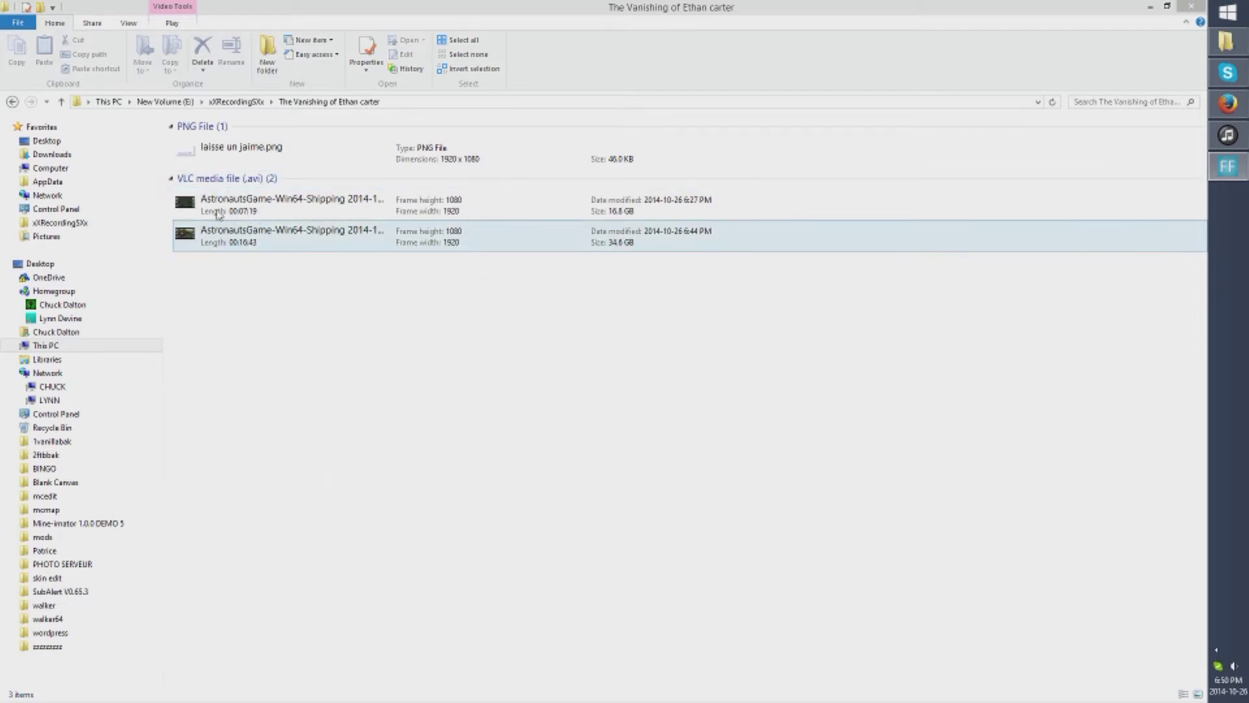
click(271, 274)
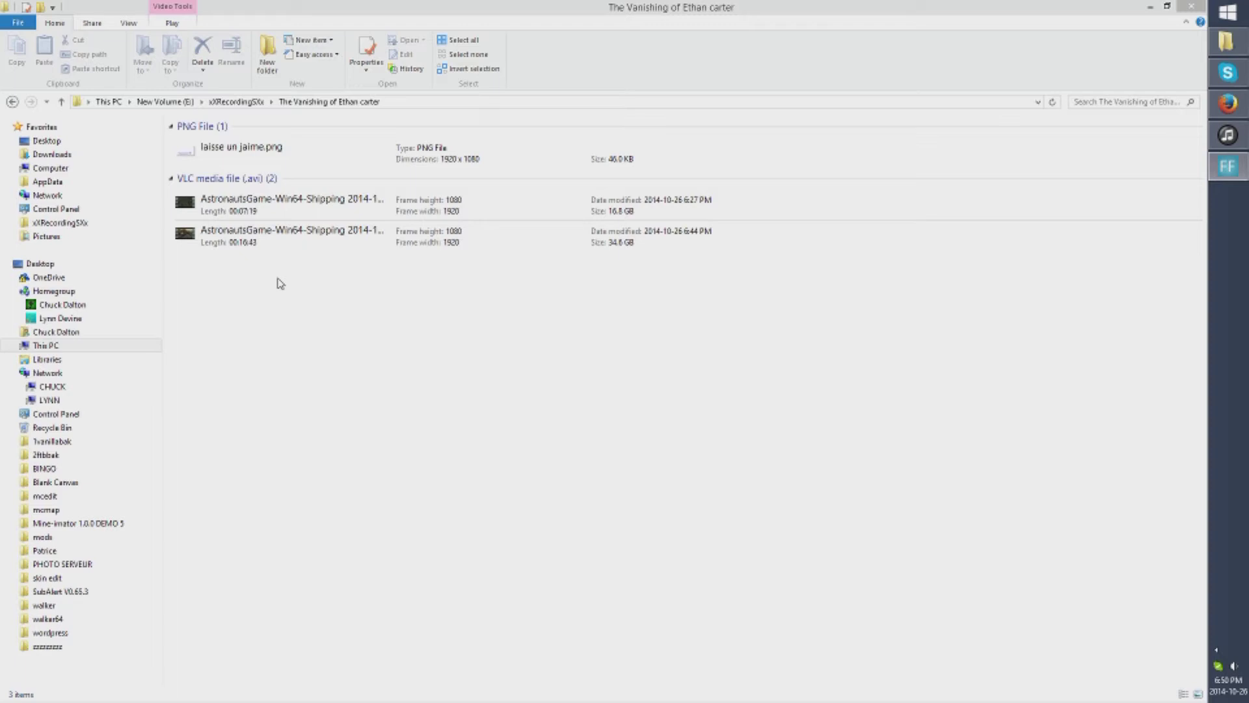
double_click(257, 162)
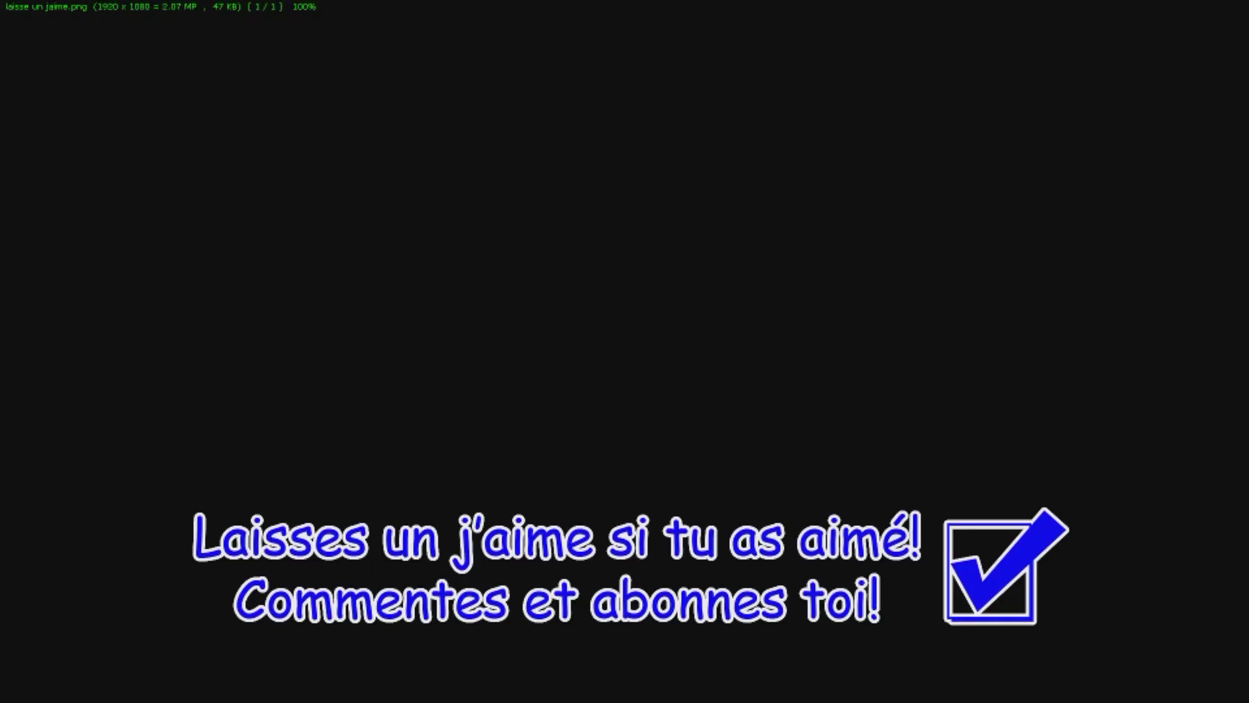
key(Escape)
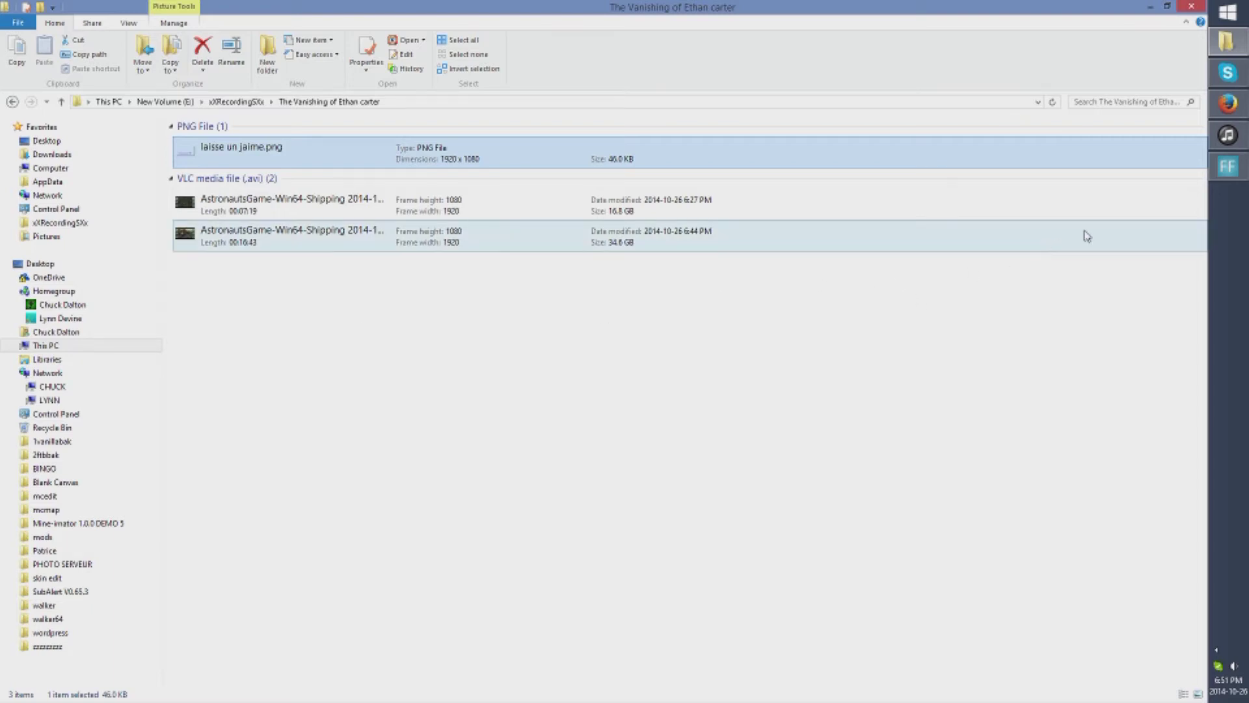
Step: Close the running Pazera Free Audio Extractor window and launch the program again
click(1235, 143)
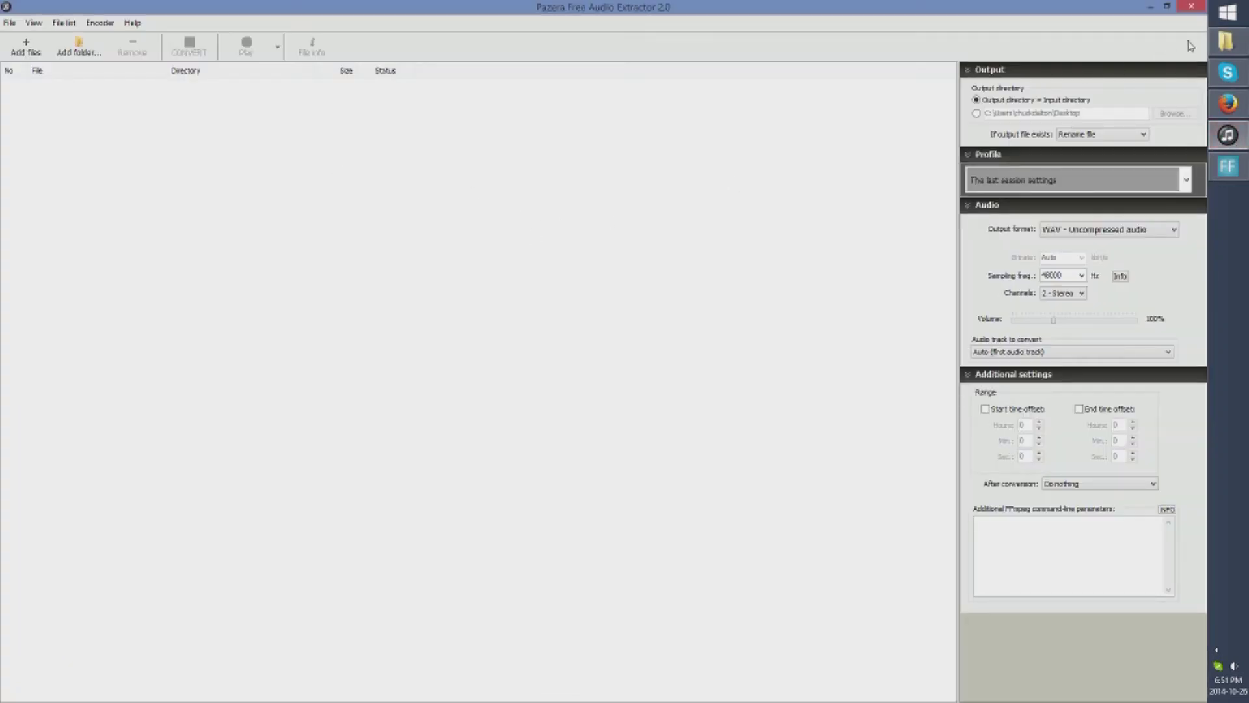
click(1191, 6)
click(1226, 13)
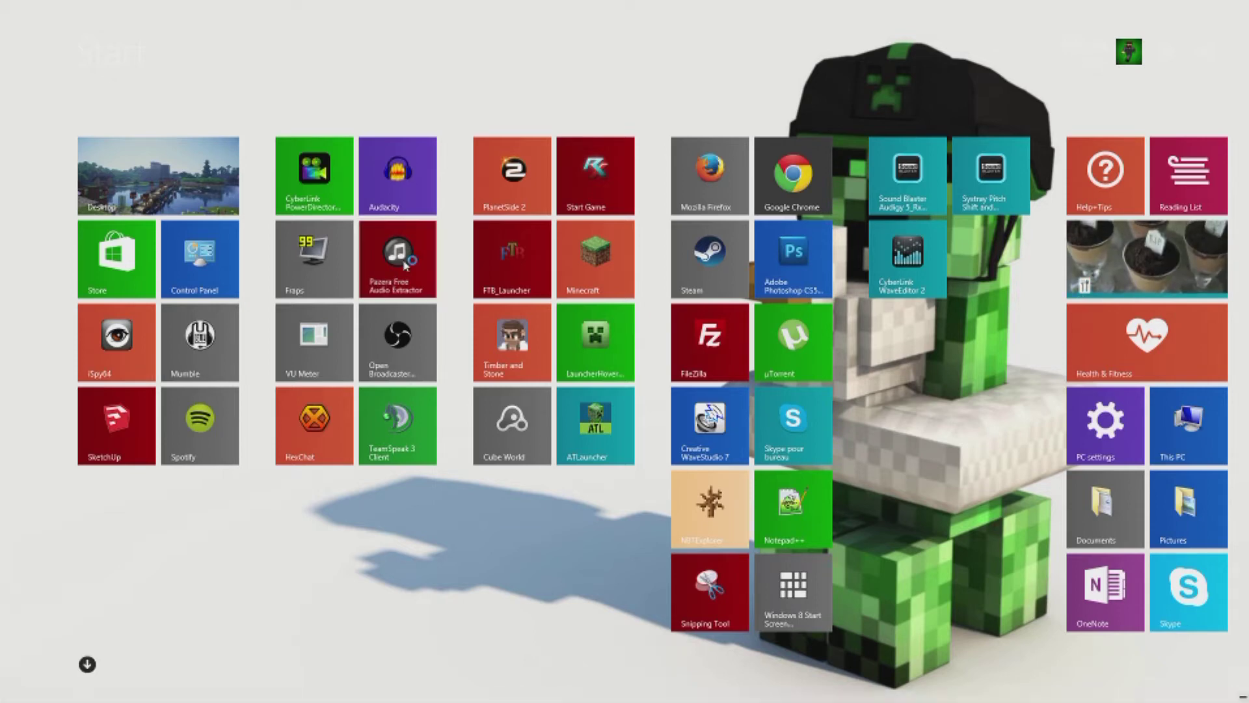
click(392, 273)
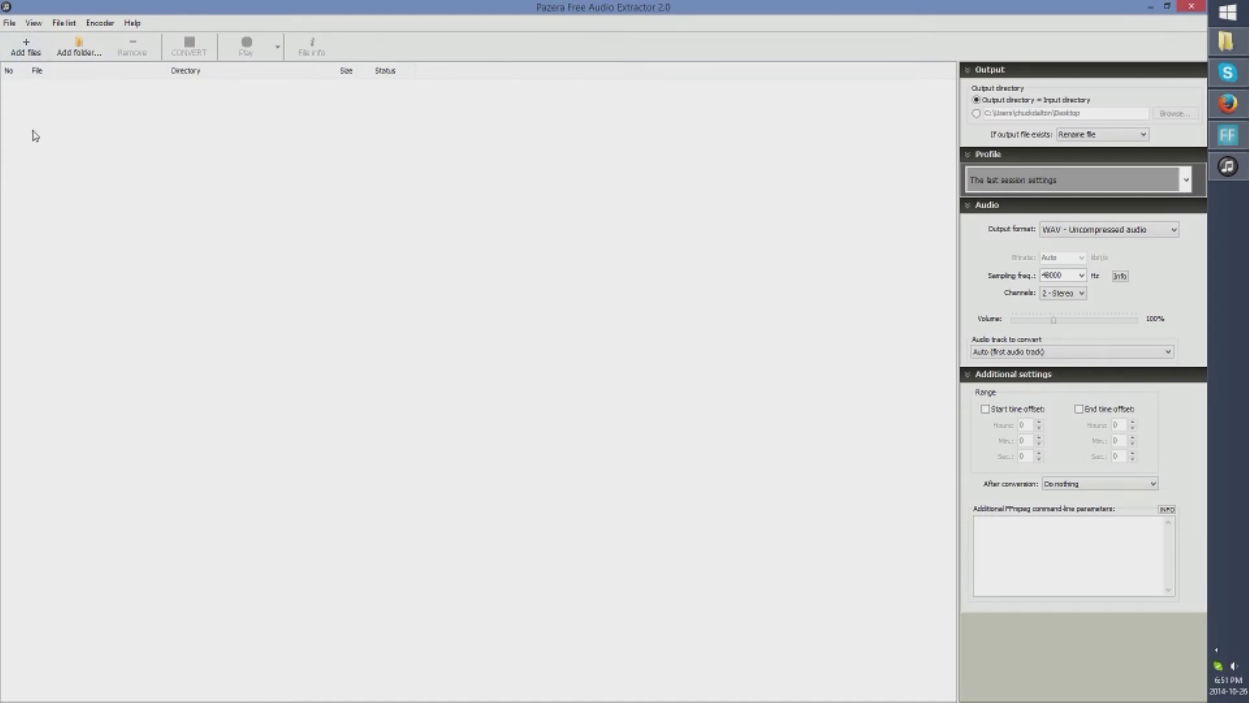
Step: Add both AstronautsGame AVI recordings from the xXRecordingSXx folder The Vanishing of Ethan carter to the file list
click(13, 51)
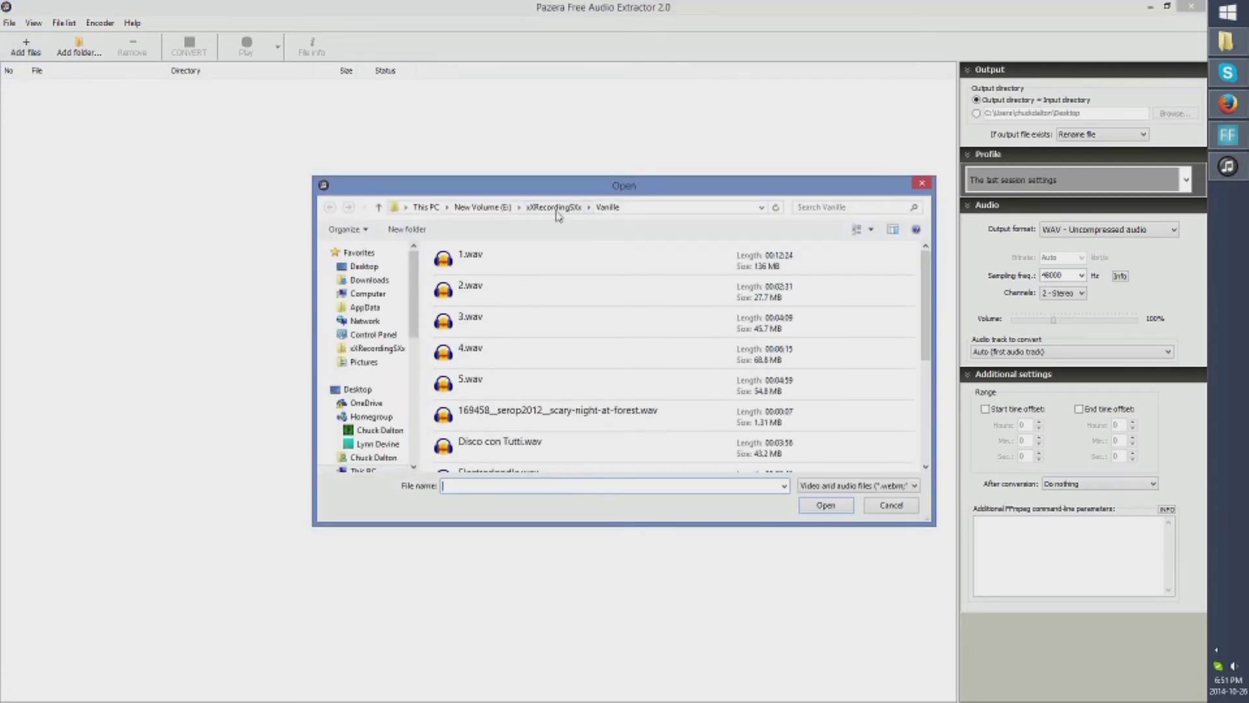
click(555, 208)
click(485, 412)
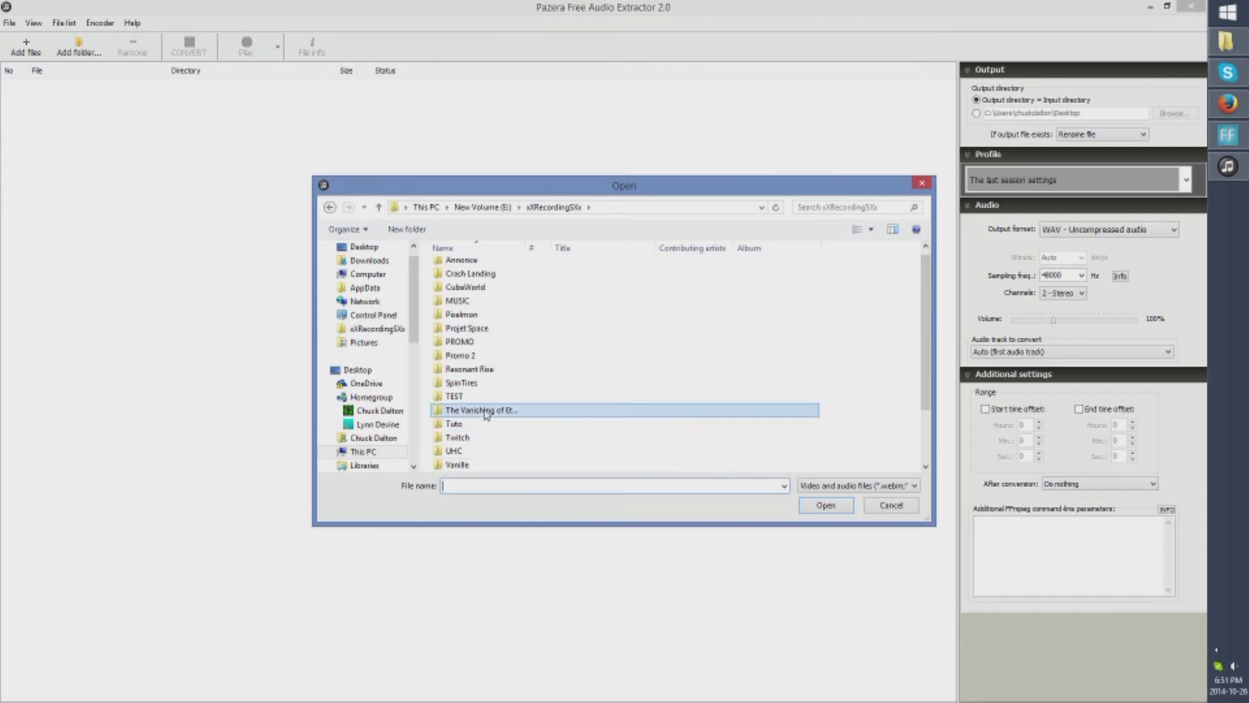
double_click(484, 412)
drag(568, 378, 417, 273)
click(826, 506)
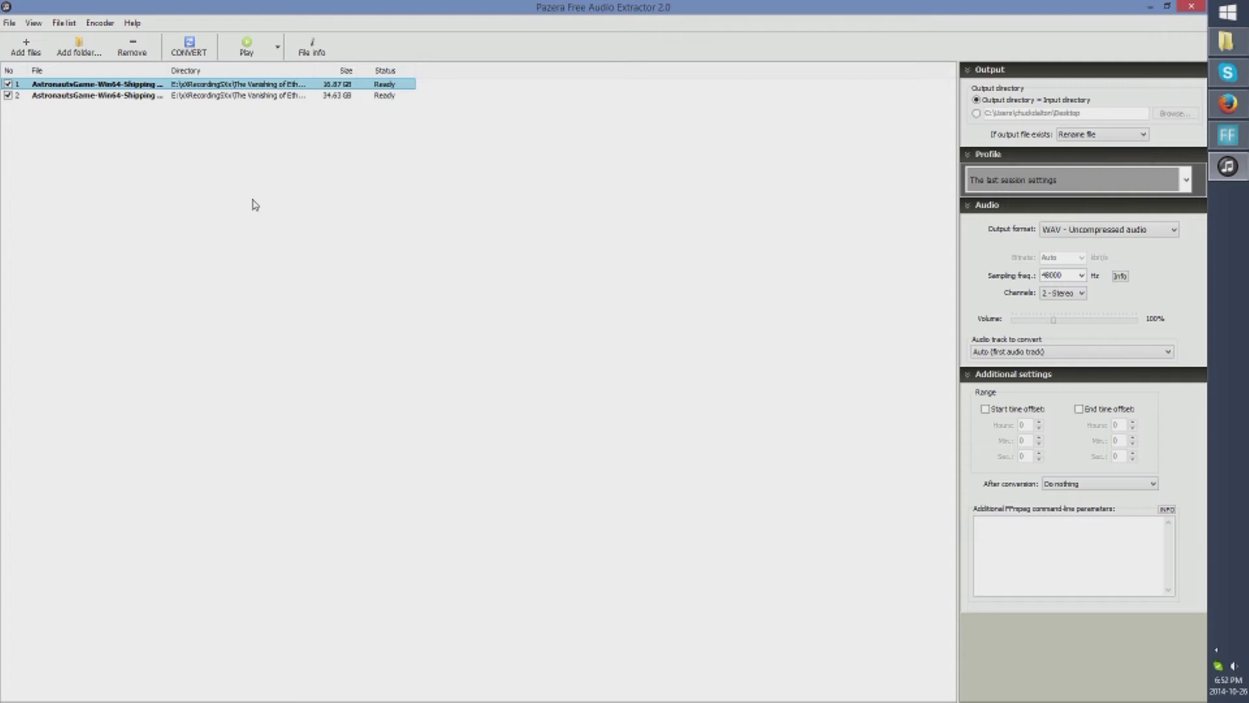
Step: Convert both listed videos to WAV audio and check the extracted files in The Vanishing of Ethan carter folder
click(189, 49)
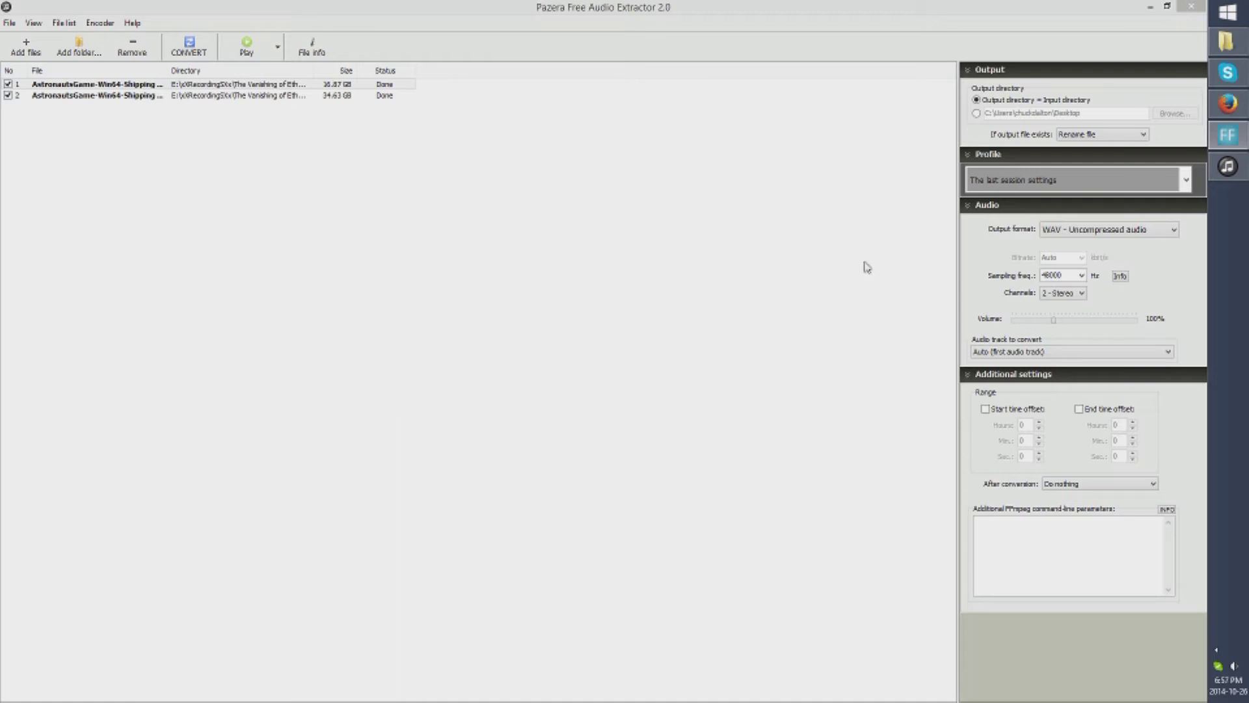
click(1191, 7)
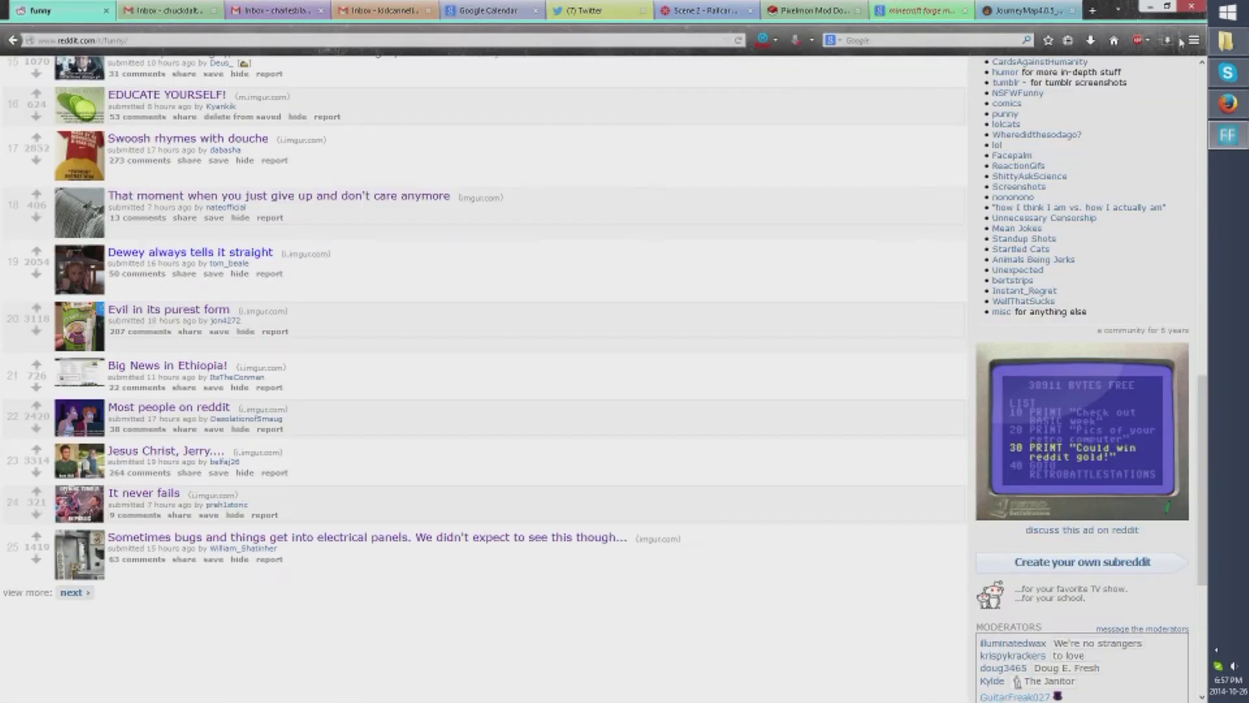
click(1227, 40)
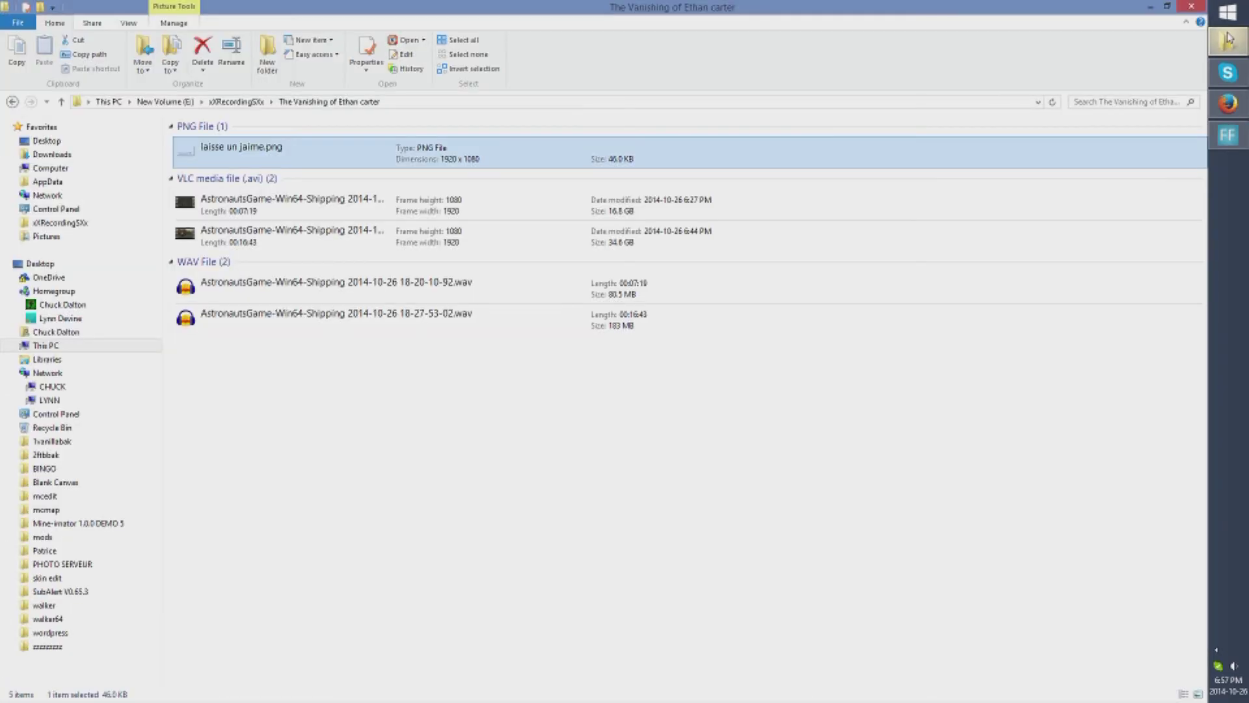
click(270, 286)
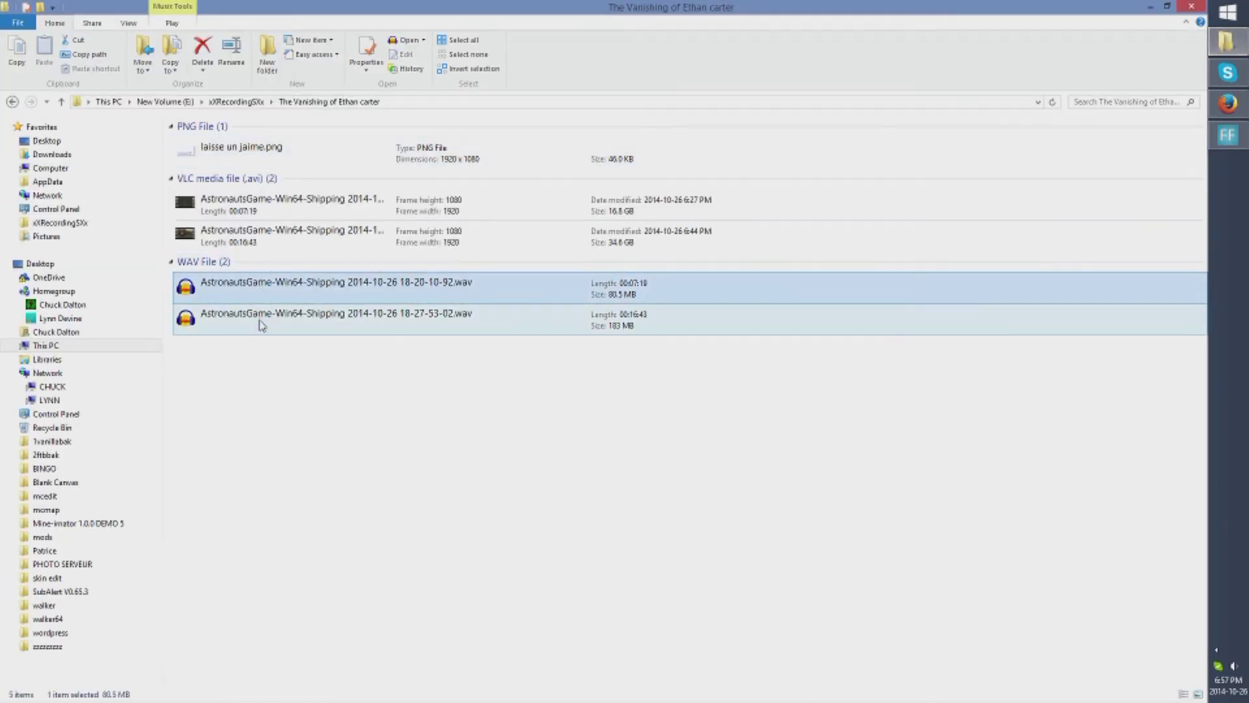
click(330, 319)
click(330, 294)
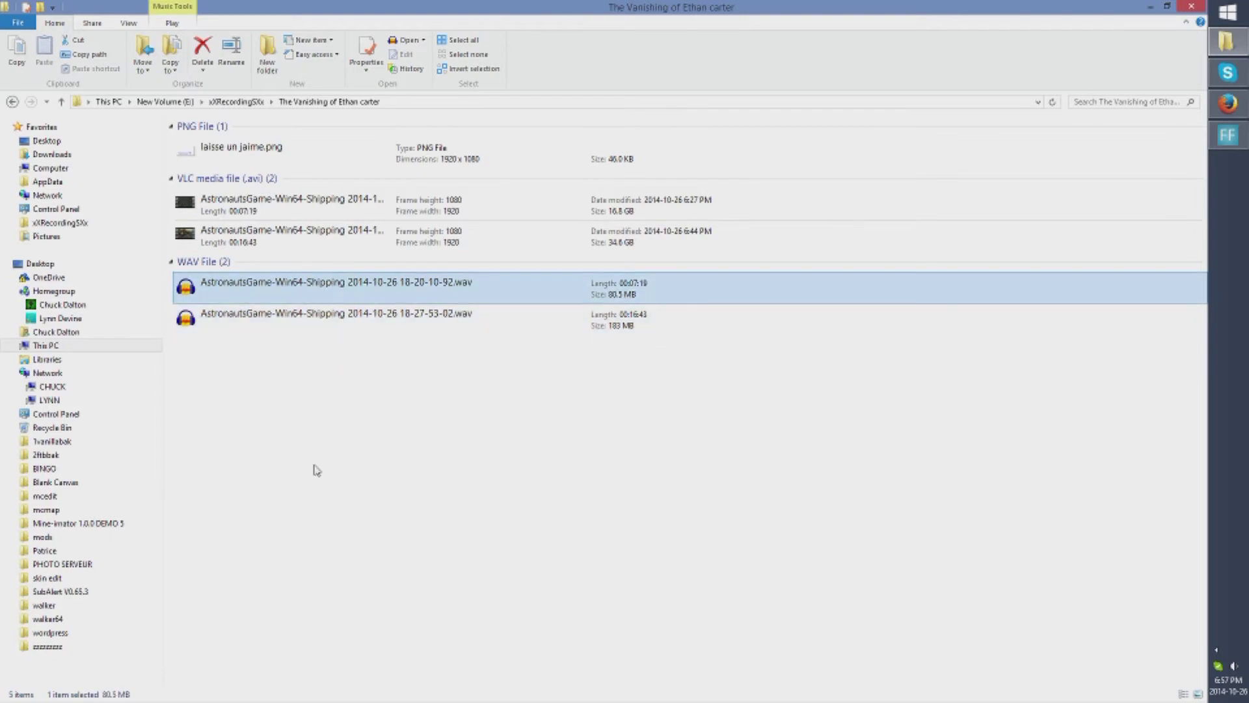
Step: Open noise_profile.wav from the parent xXRecordingSXx folder in Audacity
key(BackSpace)
scroll(315, 468, down, 2)
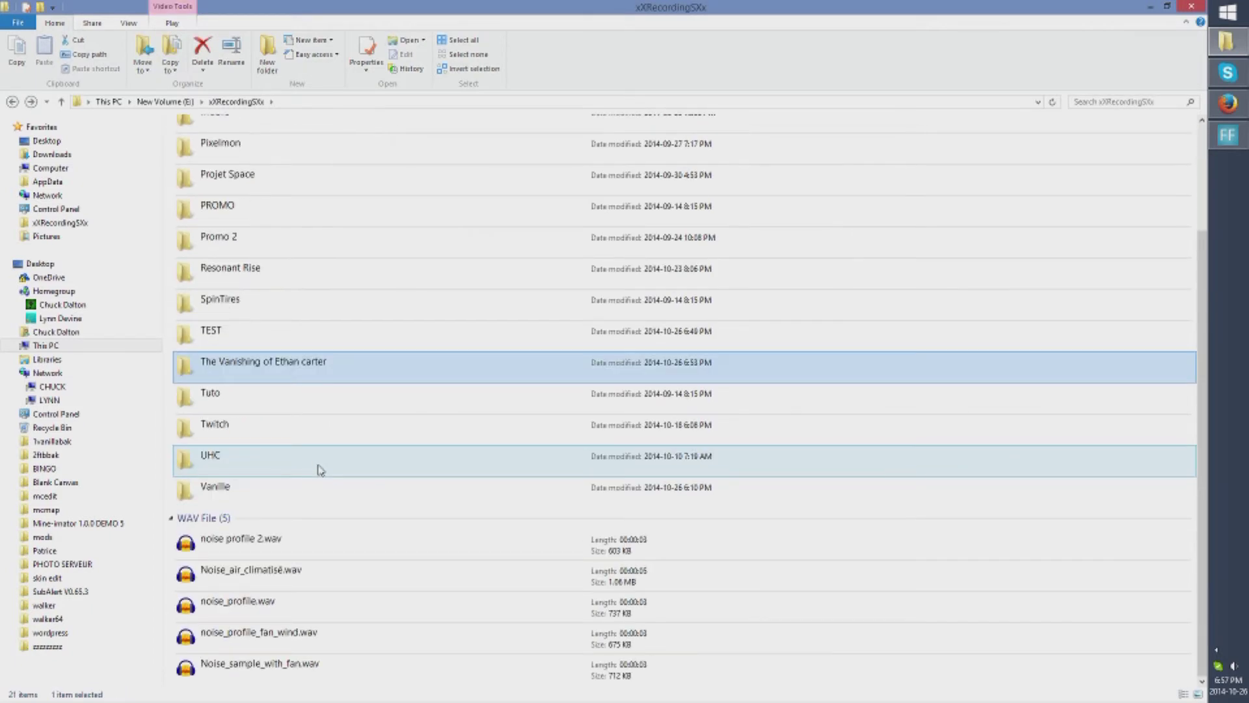
click(264, 609)
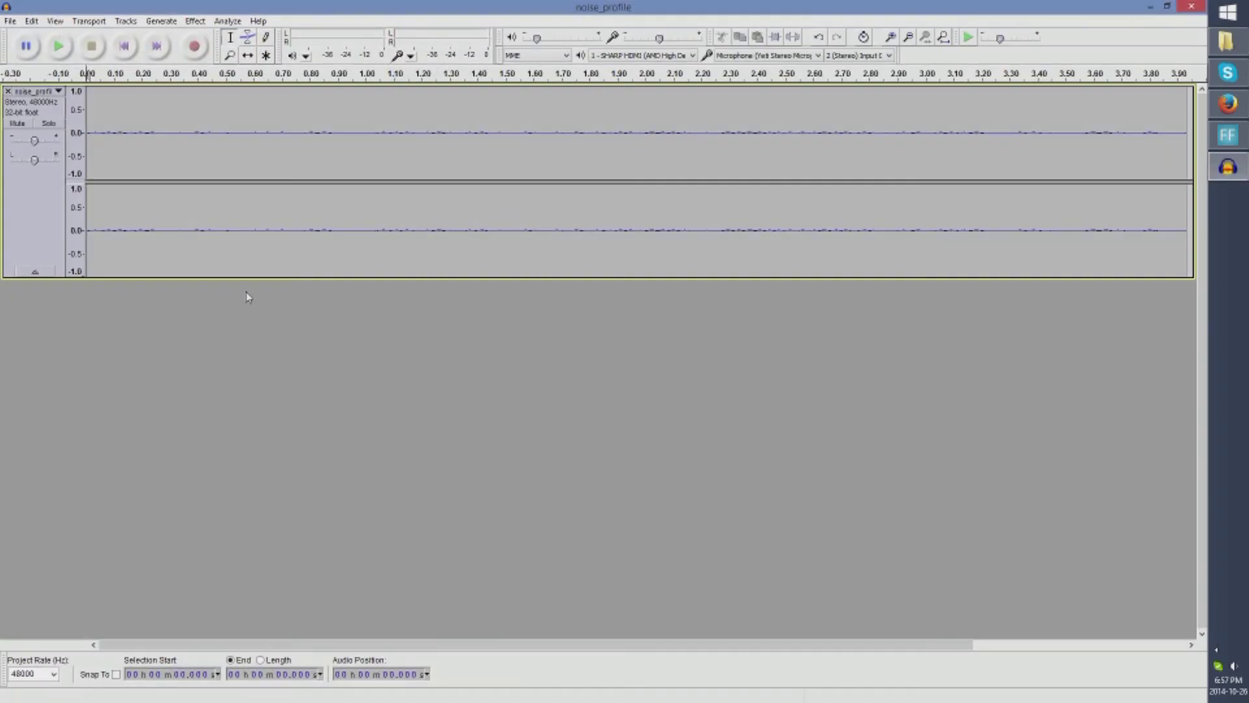
Step: Capture a noise profile with Noise Removal from about 0.09 to 3.8 seconds of the noise sample
drag(109, 143, 1153, 143)
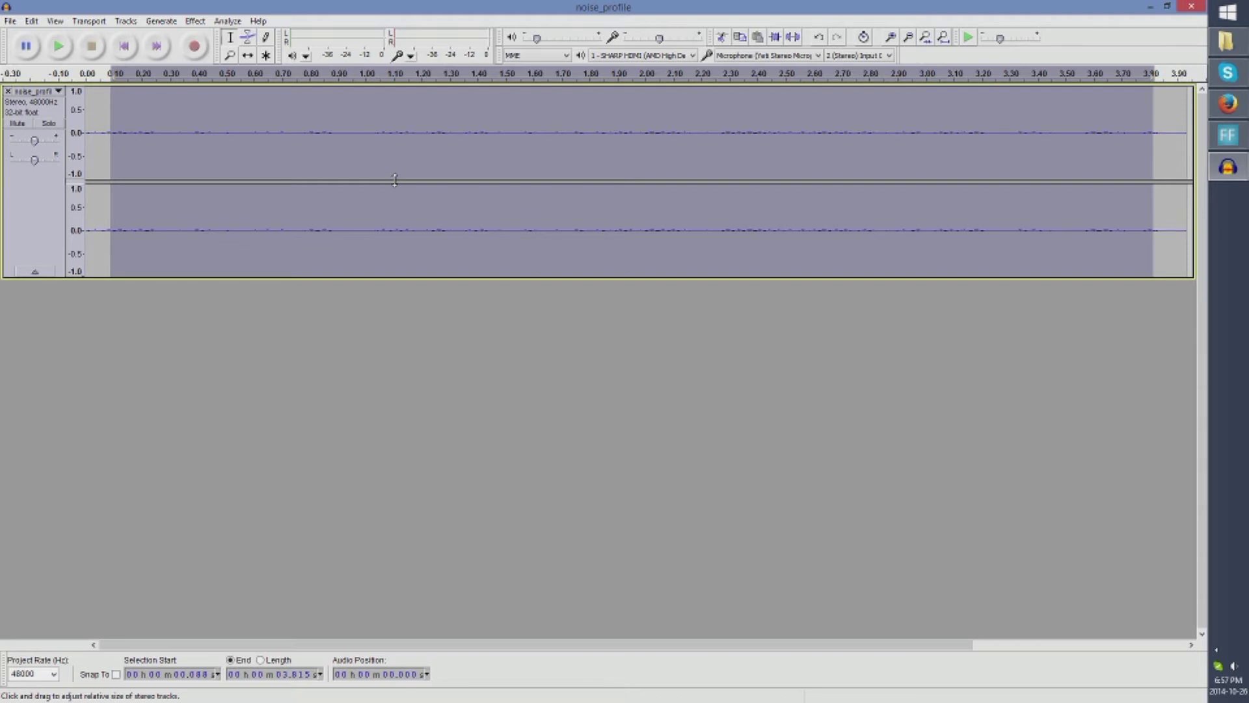
click(196, 21)
click(246, 259)
click(1227, 41)
double_click(296, 361)
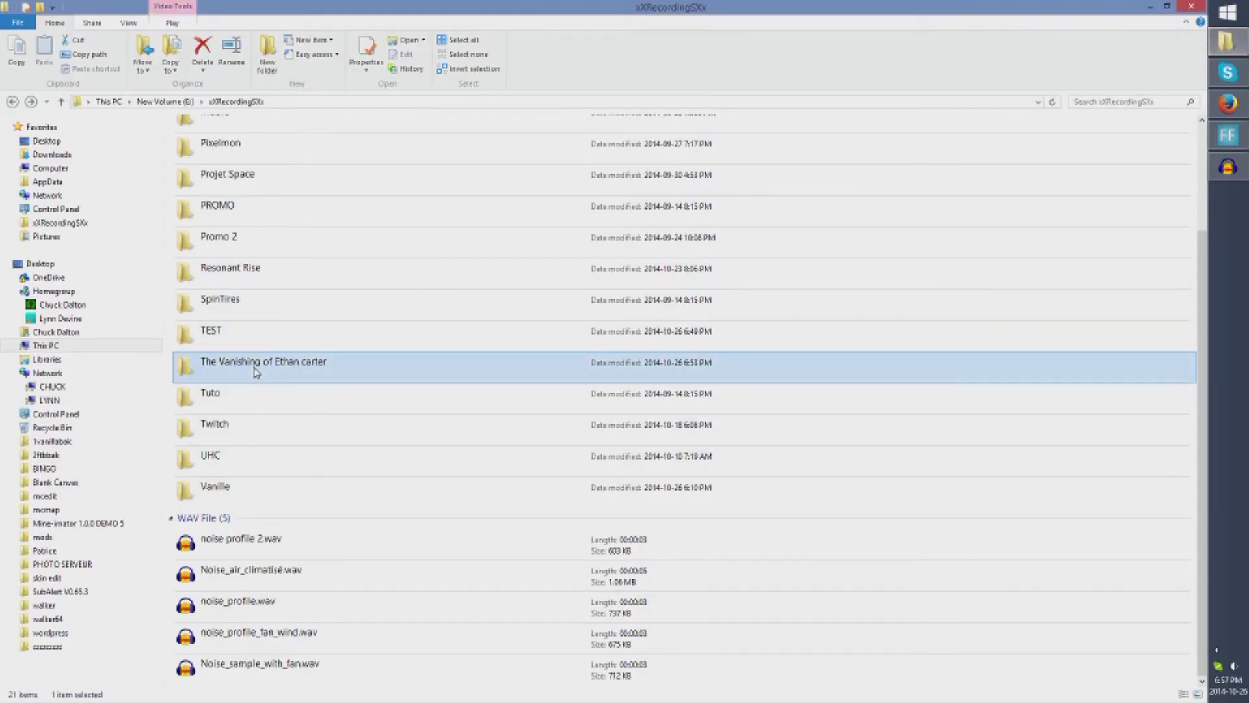
click(296, 296)
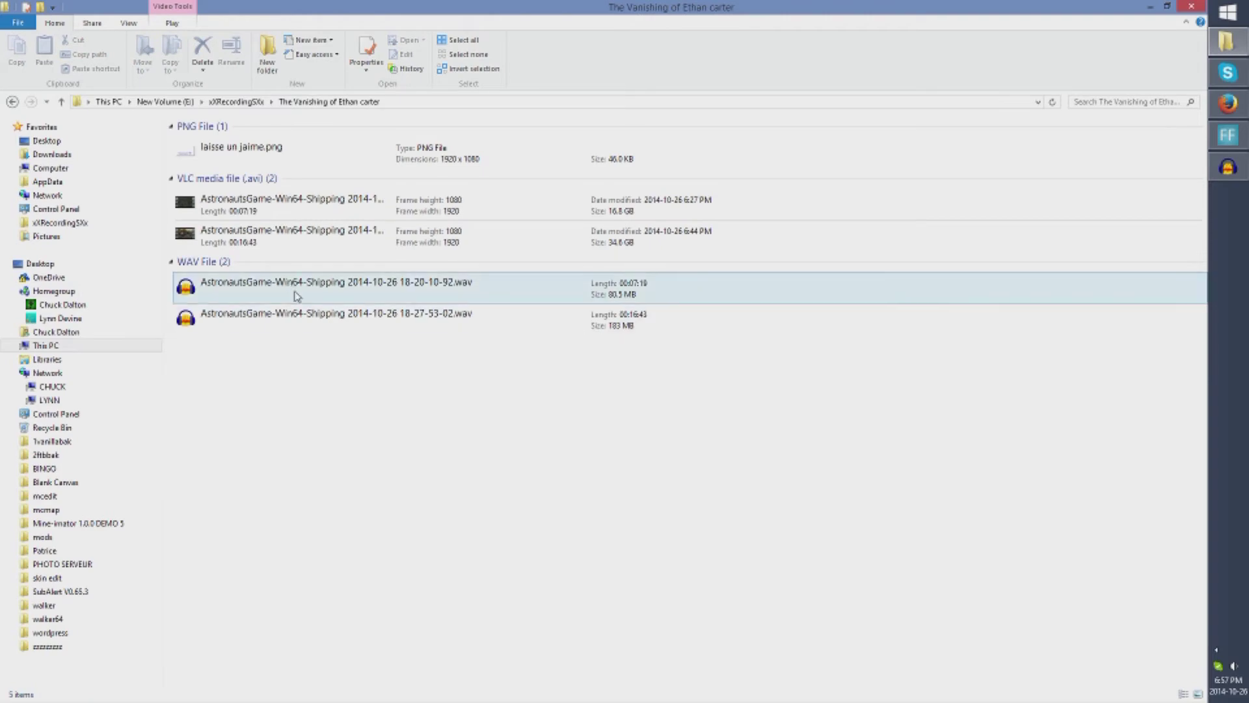
double_click(297, 295)
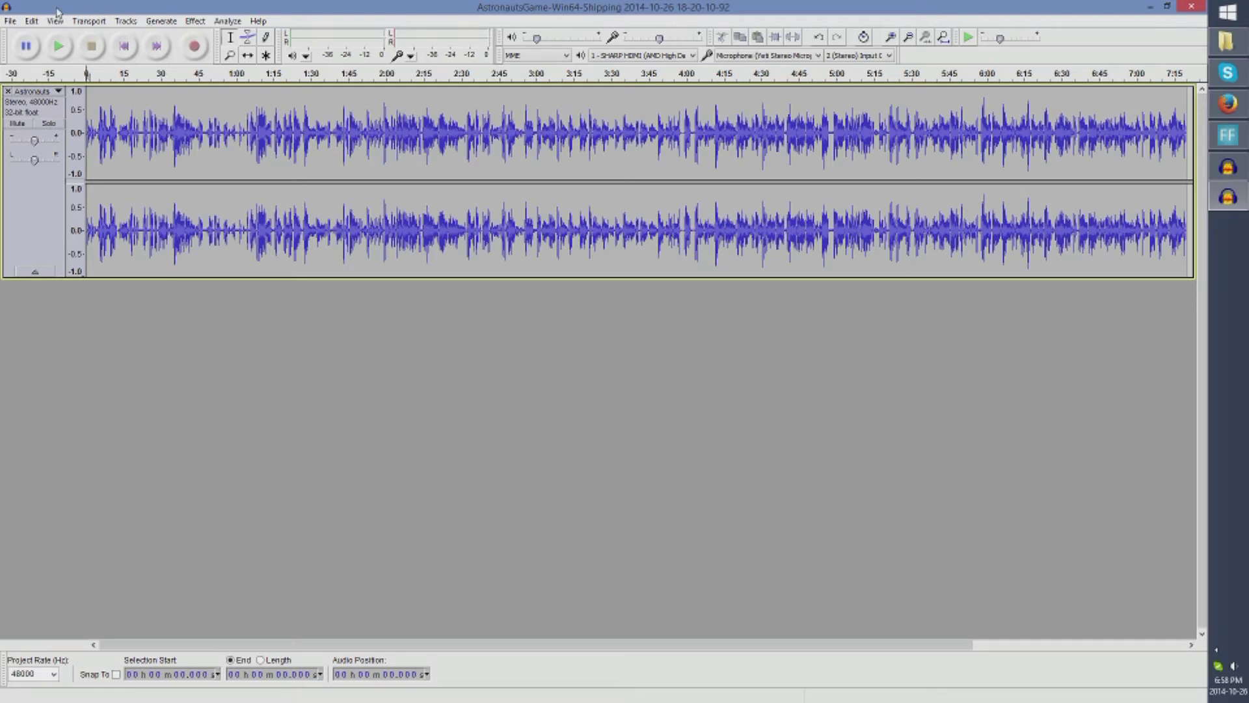
Step: Apply Noise Removal to the entire game recording with 24 dB reduction, 0.00 dB sensitivity, 150 Hz smoothing and 0.15 s attack/decay
click(196, 21)
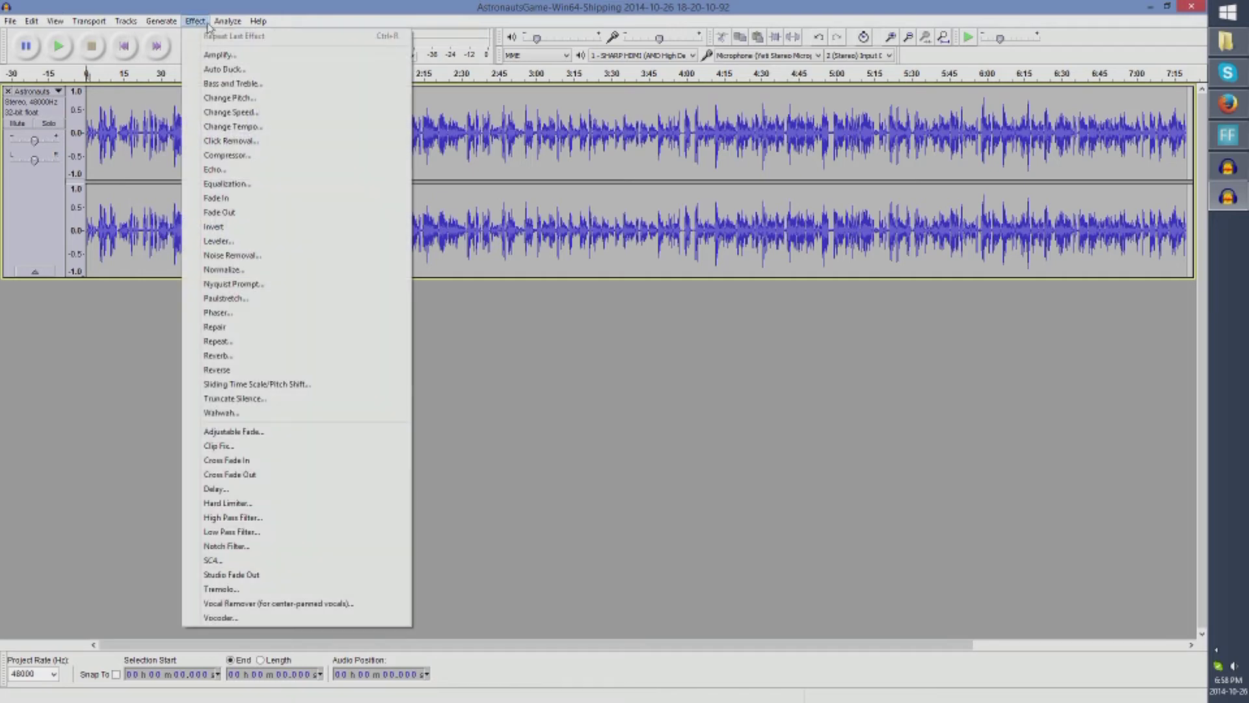
click(231, 255)
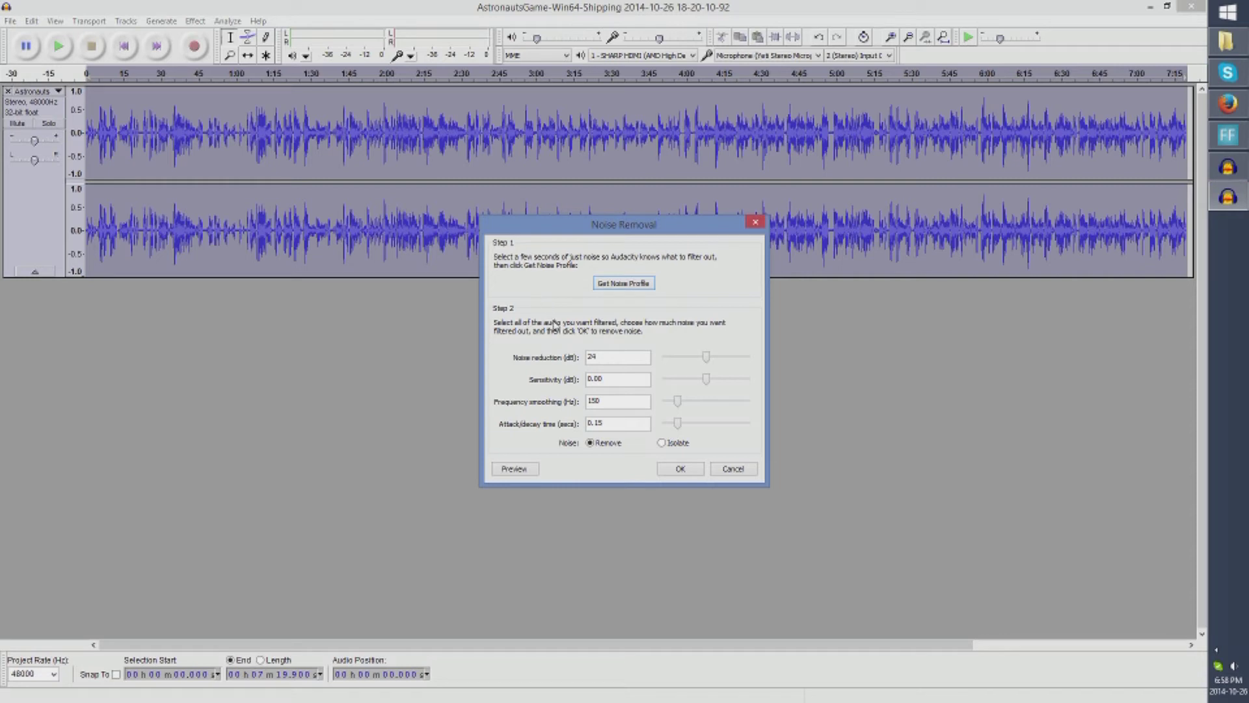
click(666, 471)
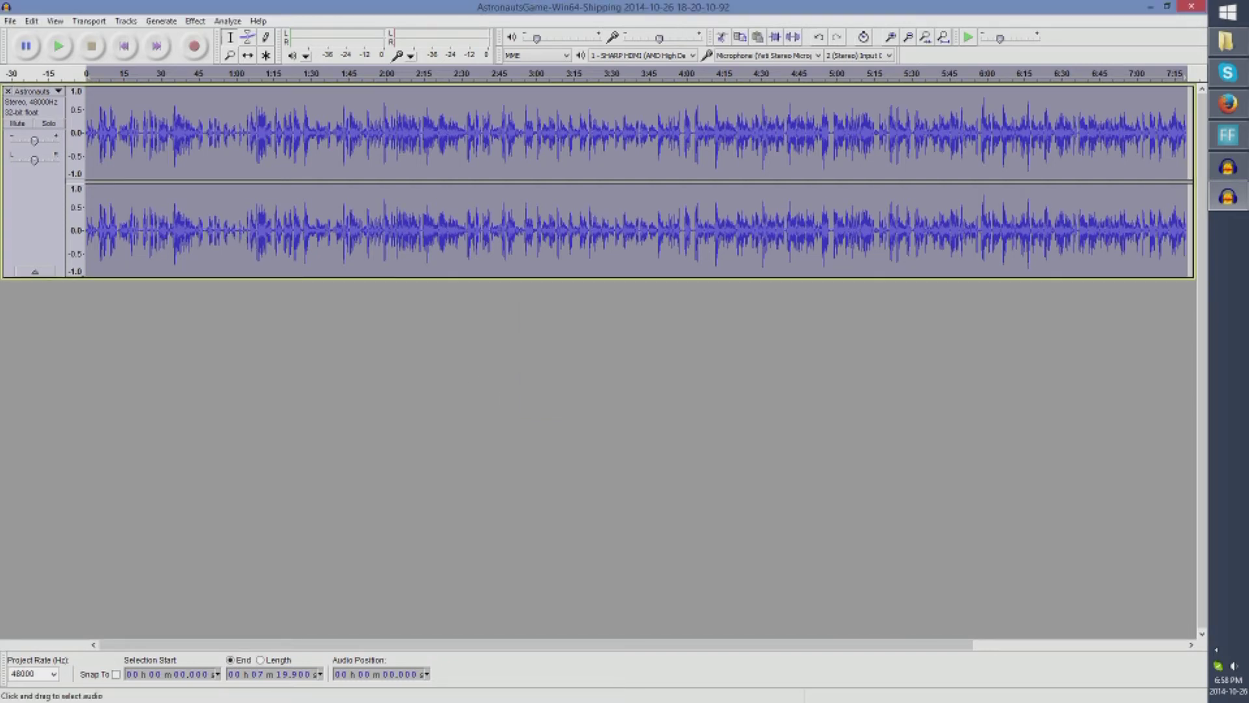
Step: Set the playback device to Speakers (Yeti Stereo Microphone) and listen to the start of the denoised track
click(62, 56)
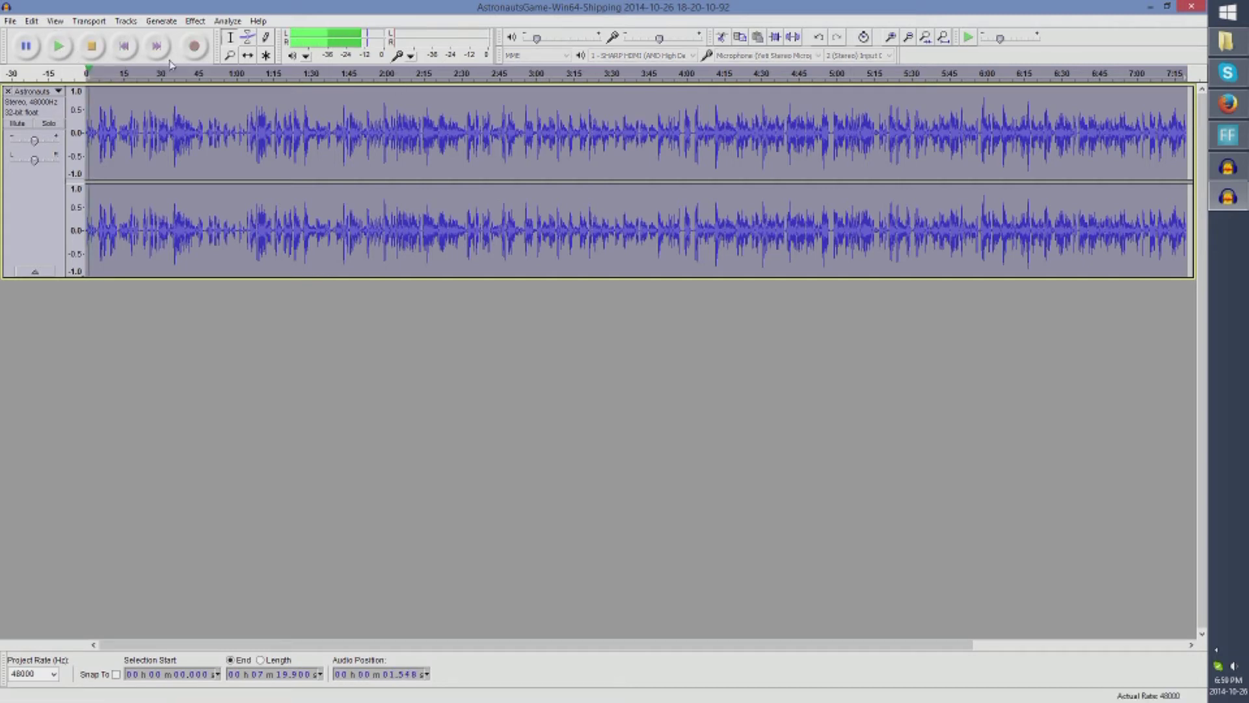
key(space)
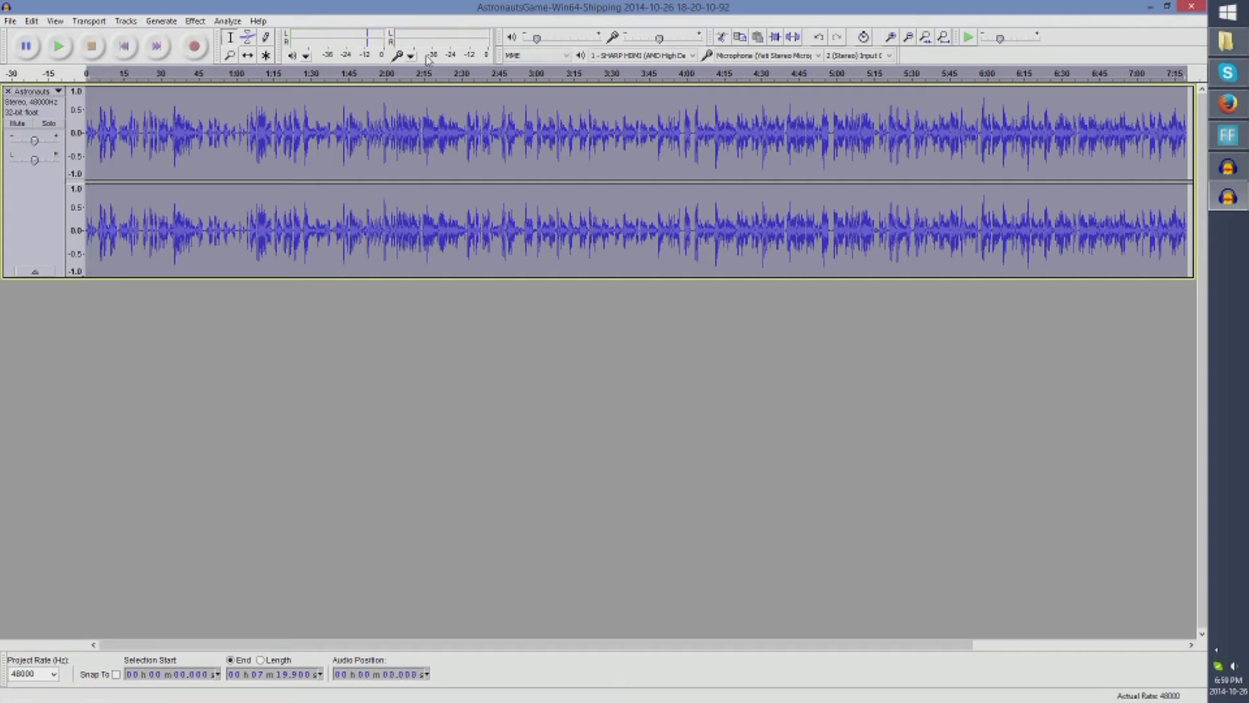
click(641, 56)
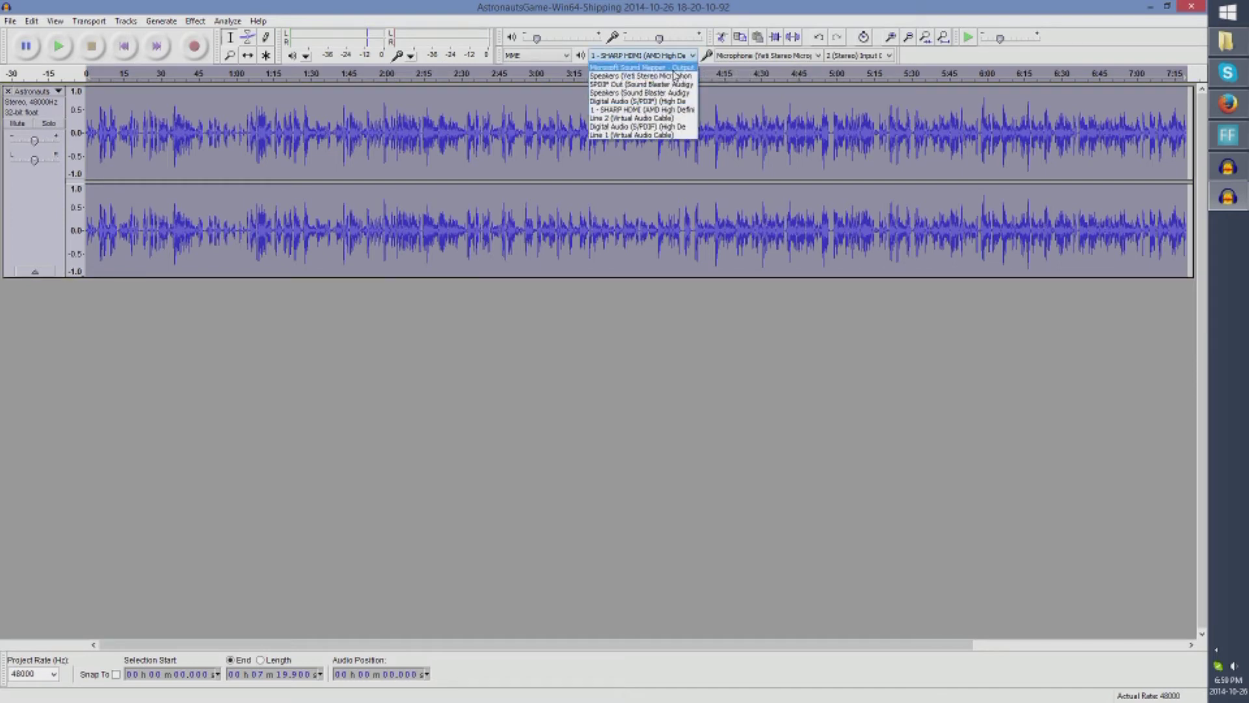
click(674, 76)
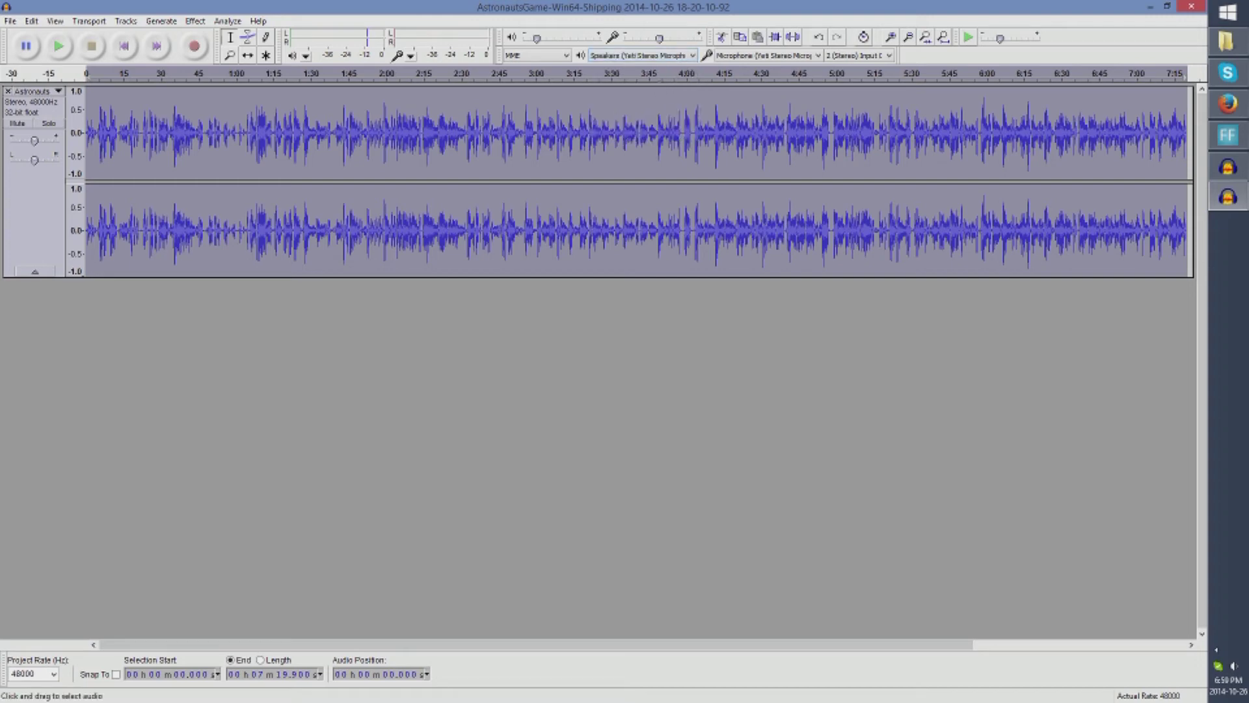
click(57, 55)
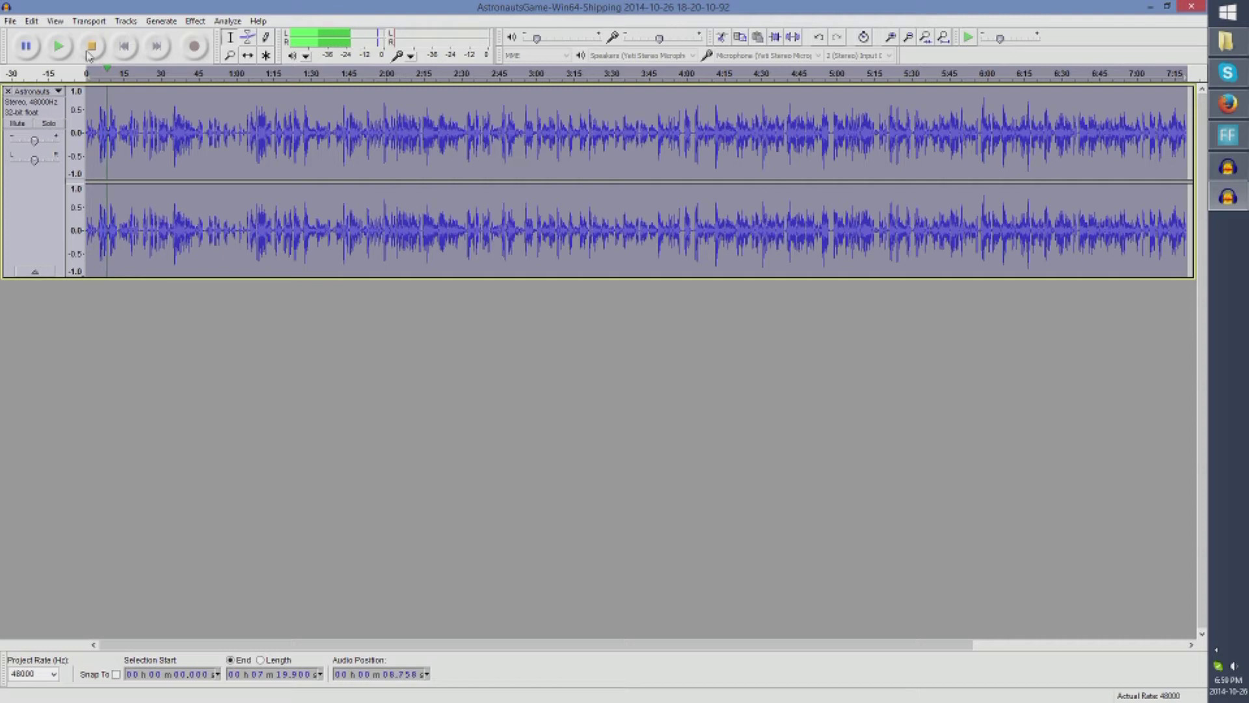
click(88, 53)
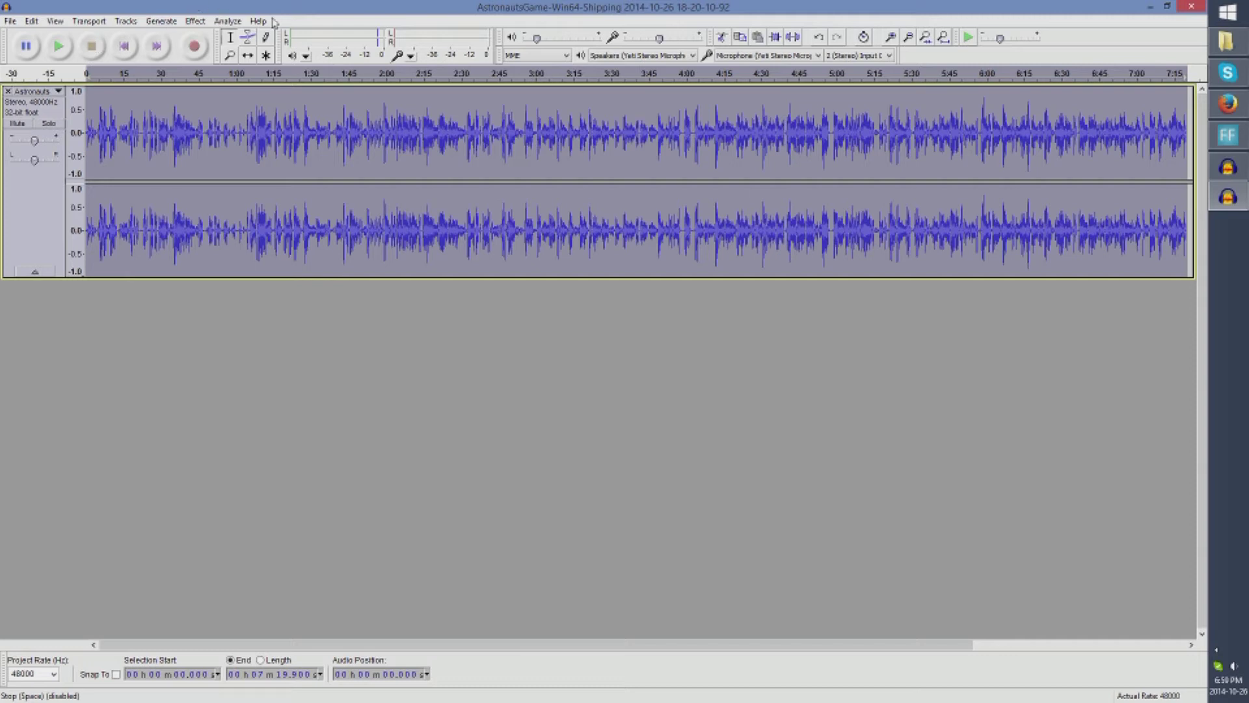
Step: Apply Equalization with the existing unnamed curve to the entire track and listen to the start of the result
click(205, 22)
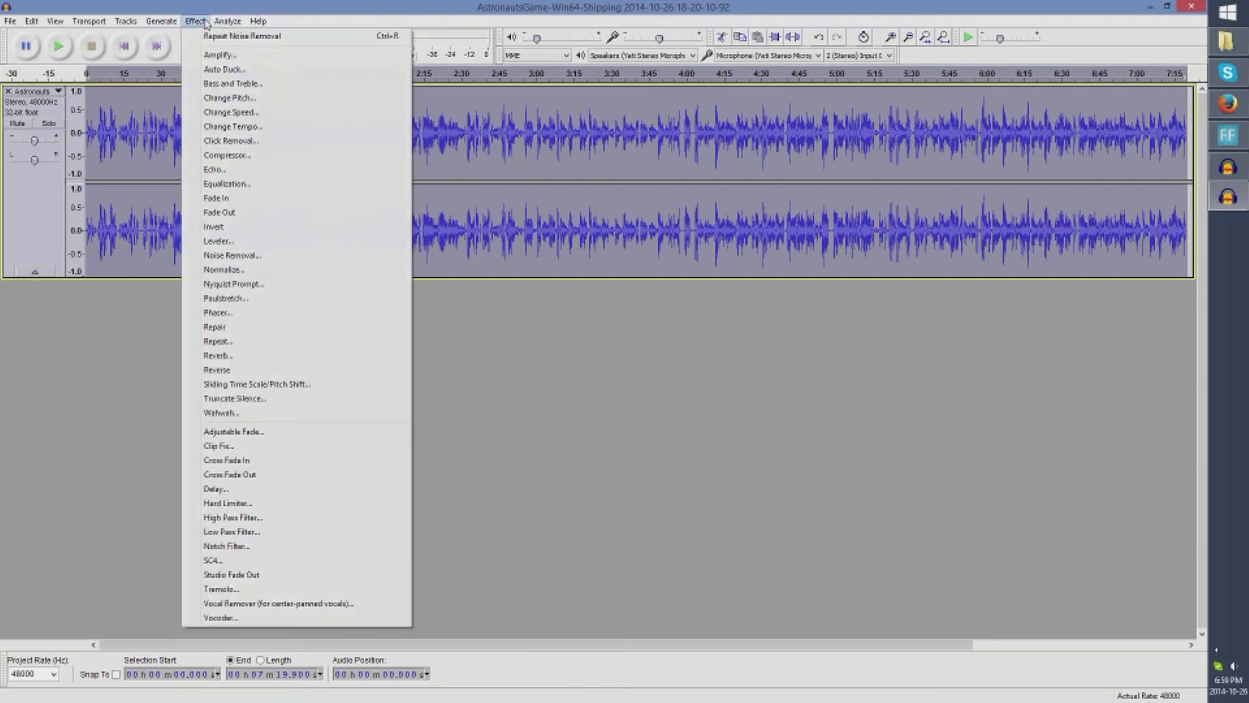
click(207, 186)
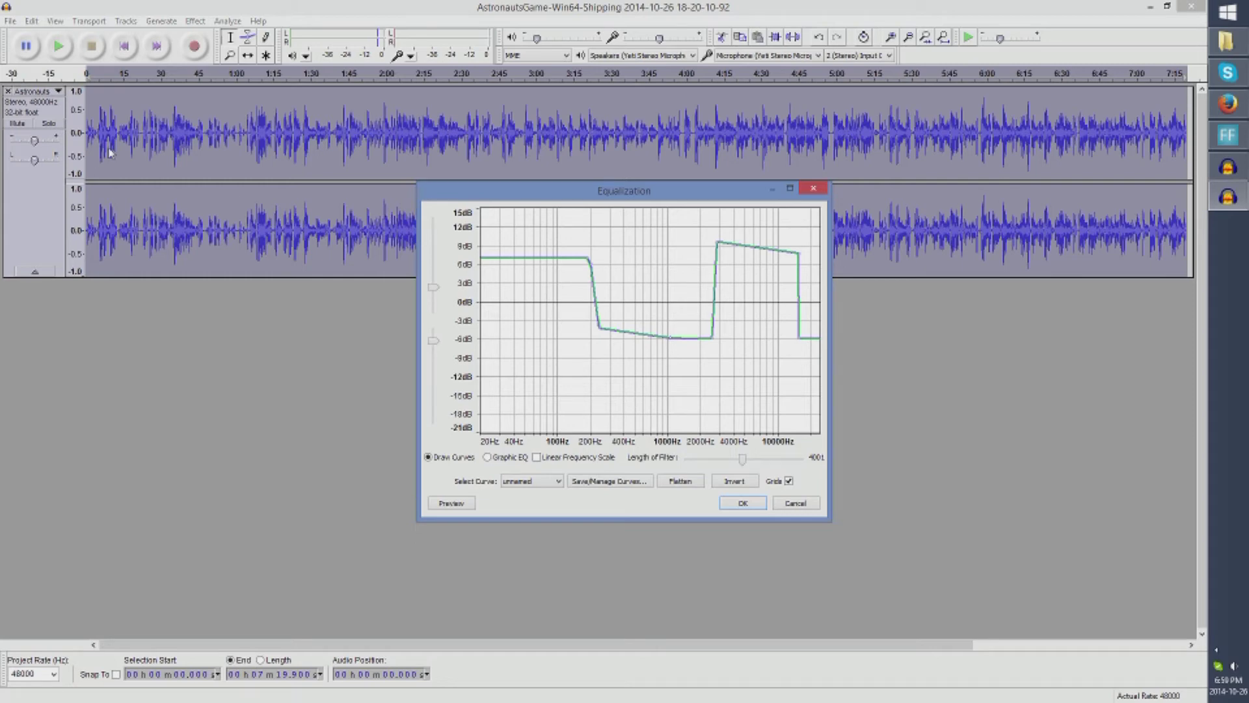
click(743, 504)
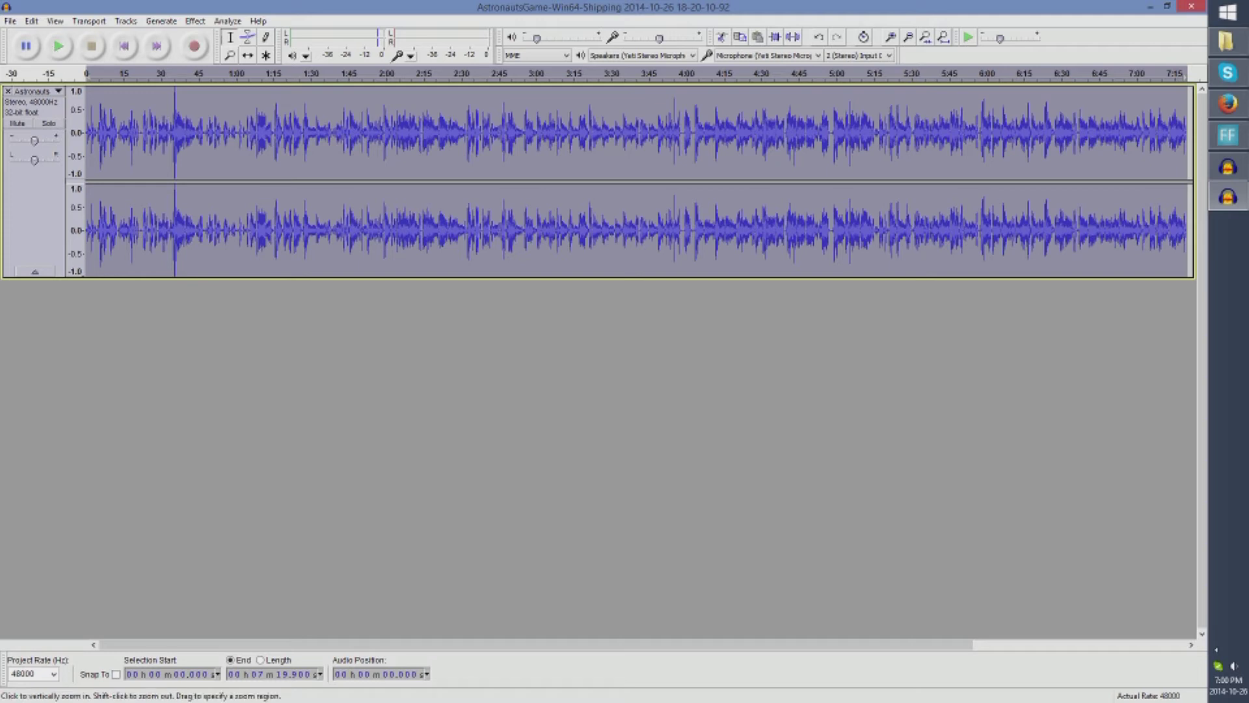
click(62, 56)
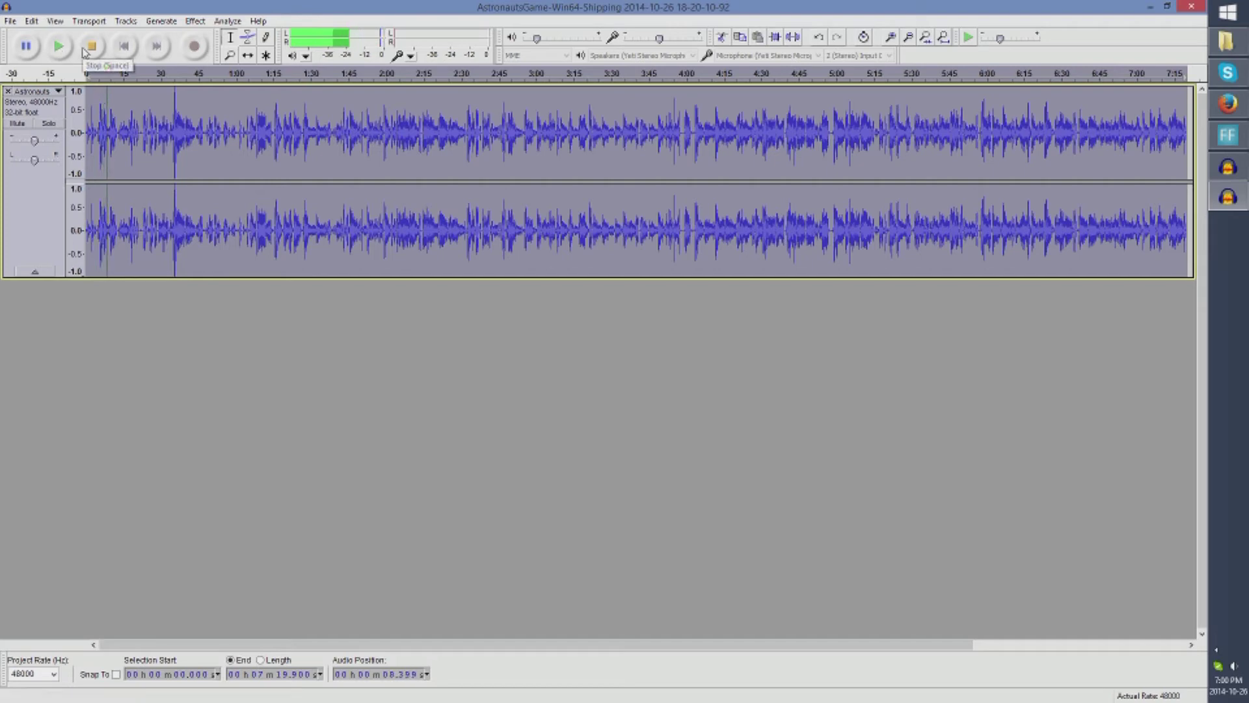
click(90, 49)
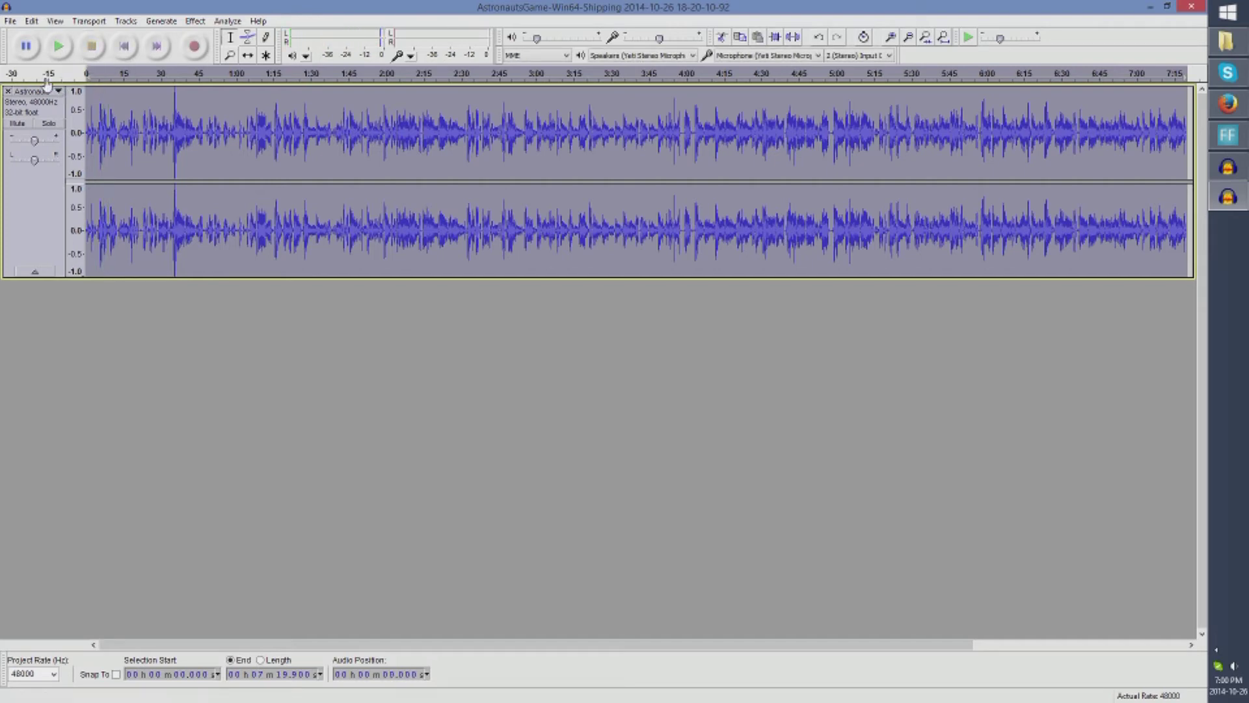
Step: Export the cleaned track as 1.wav, WAV (Microsoft) signed 16 bit PCM, into The Vanishing of Ethan carter folder, keeping the metadata as is
click(10, 21)
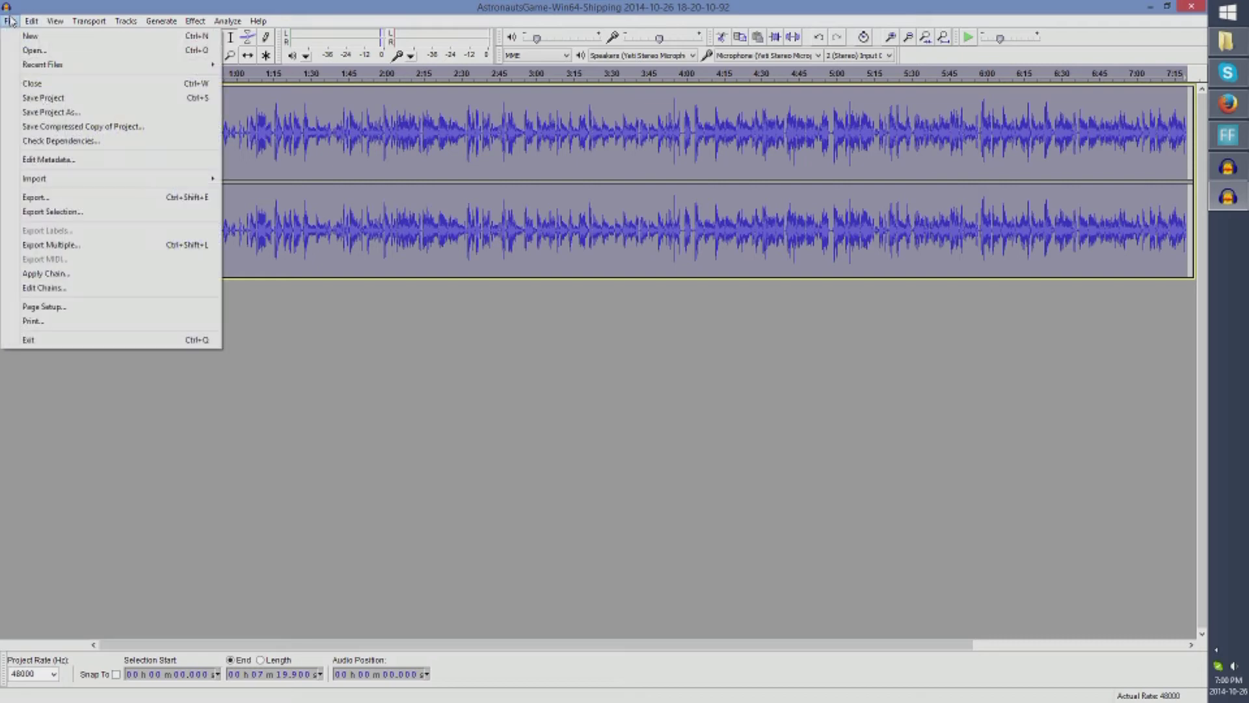
click(68, 202)
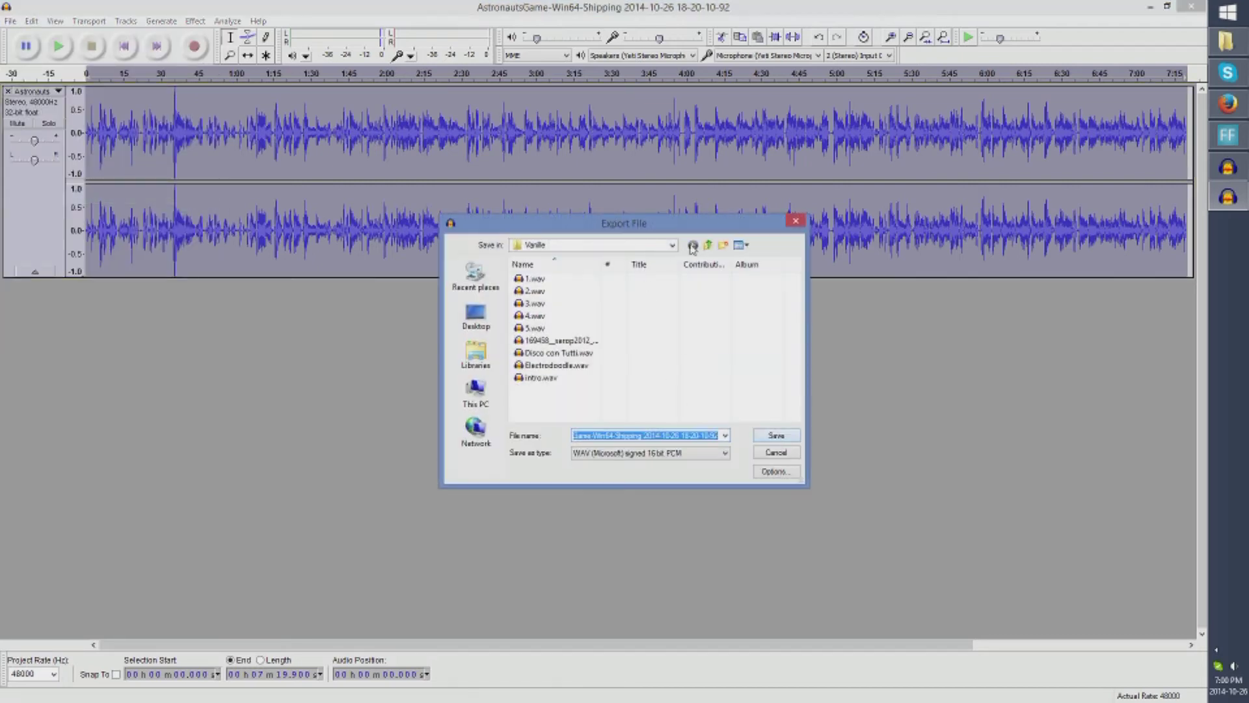
click(714, 245)
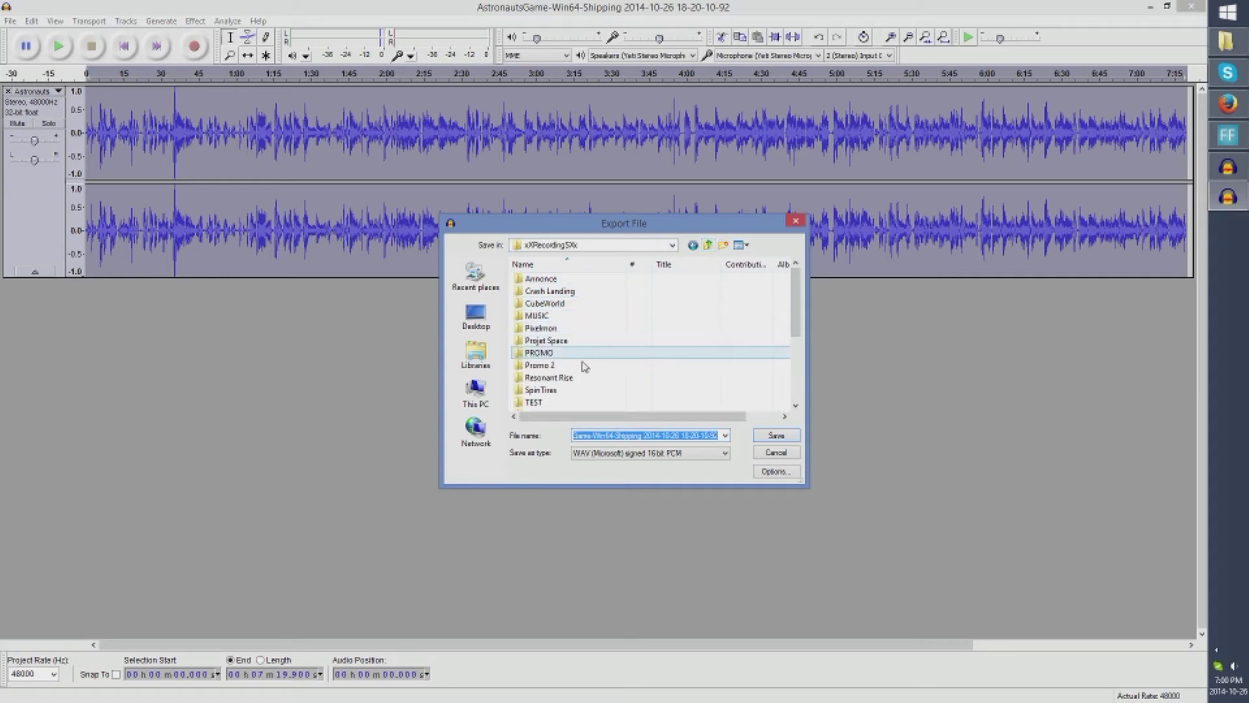
scroll(559, 351, down, 2)
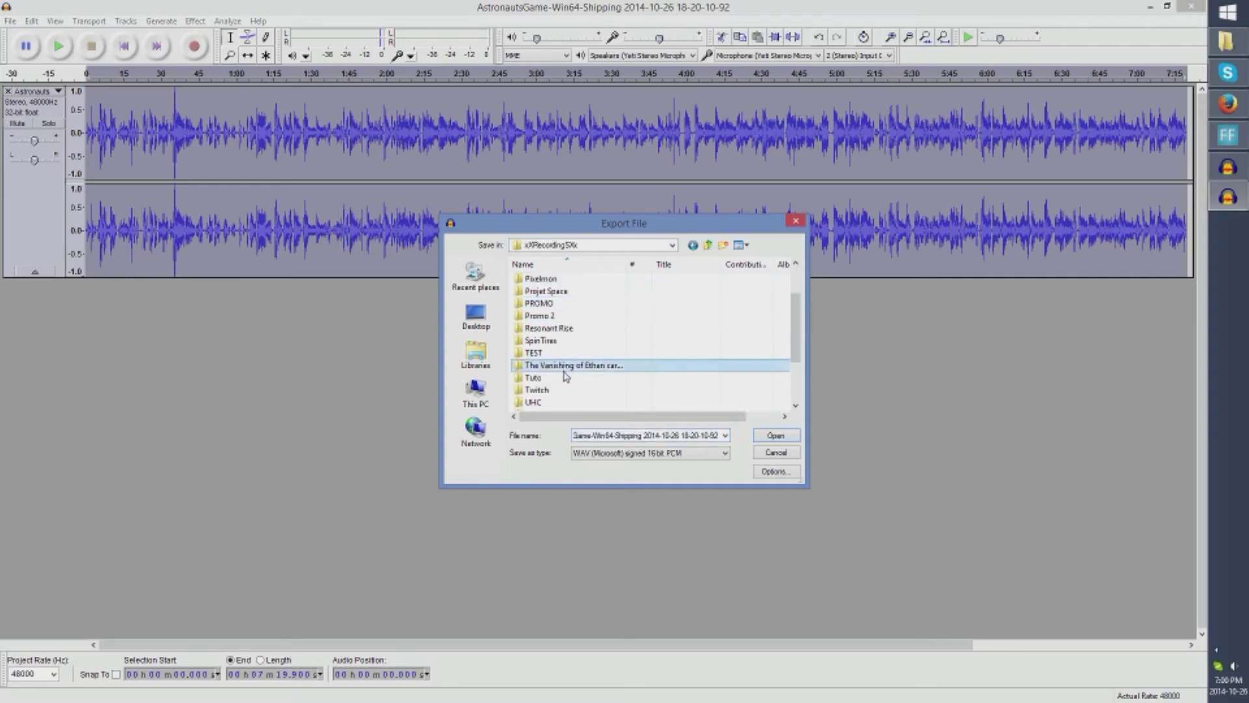
double_click(565, 367)
click(638, 436)
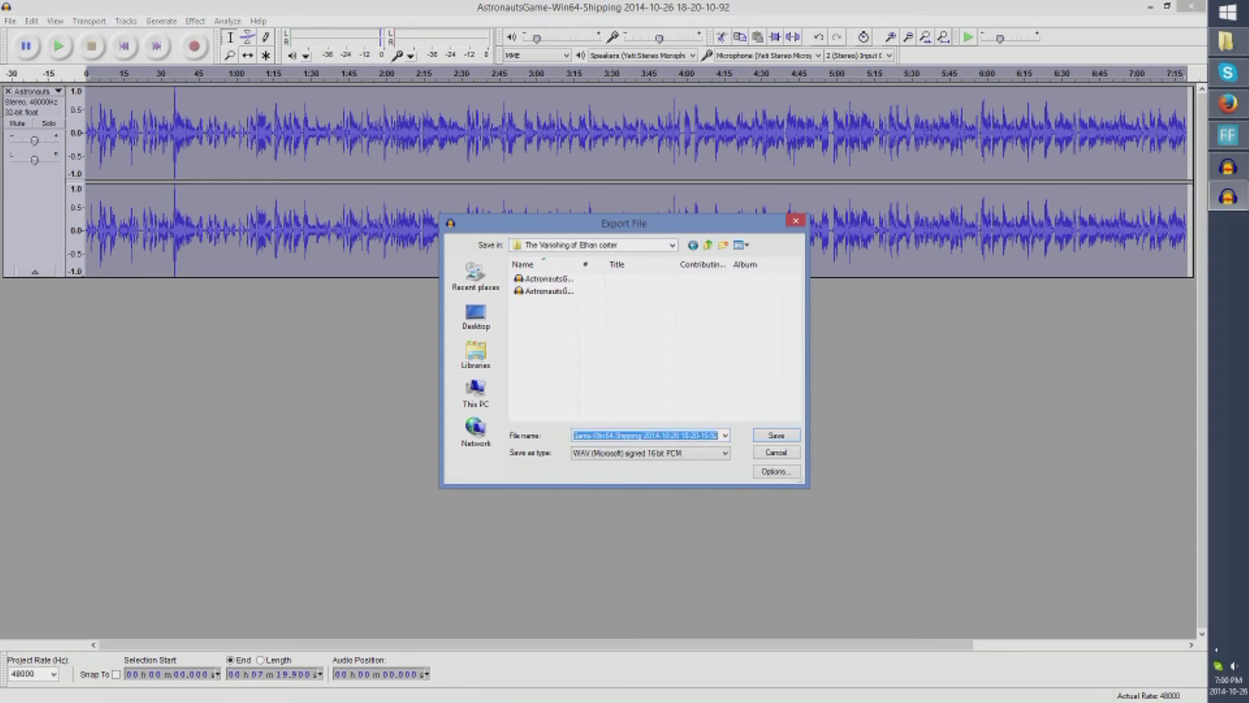
text(t)
key(Return)
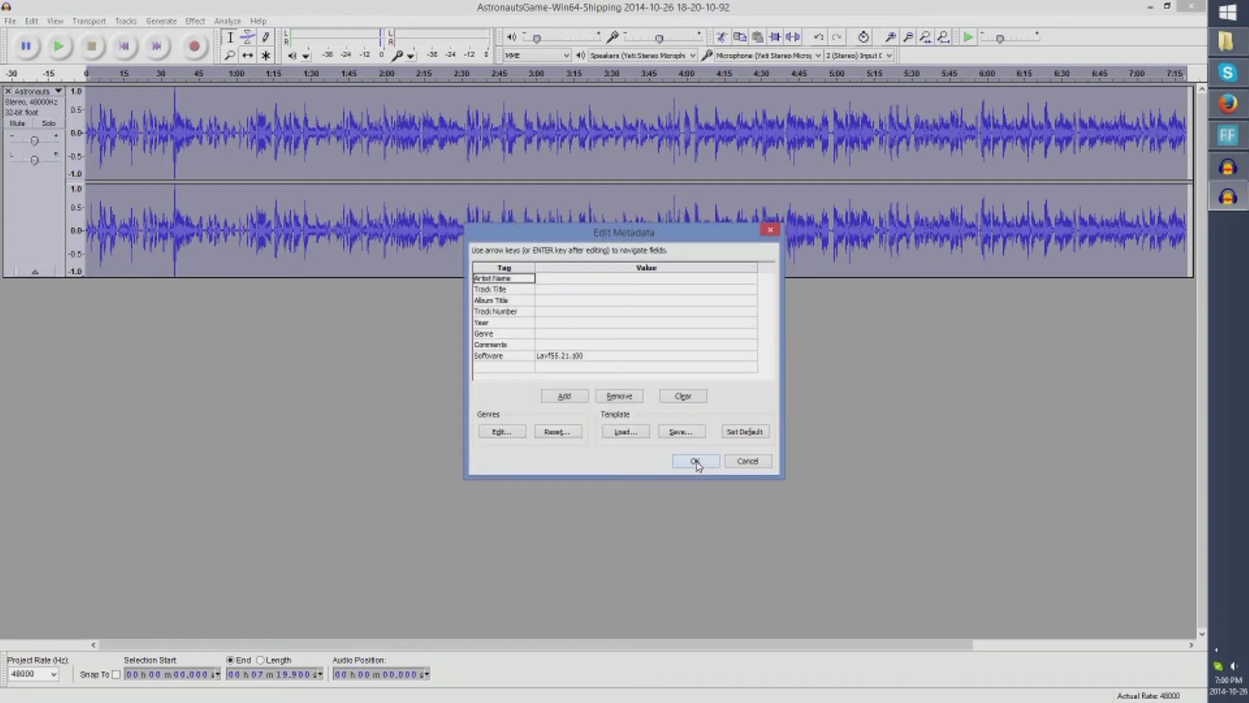
click(695, 460)
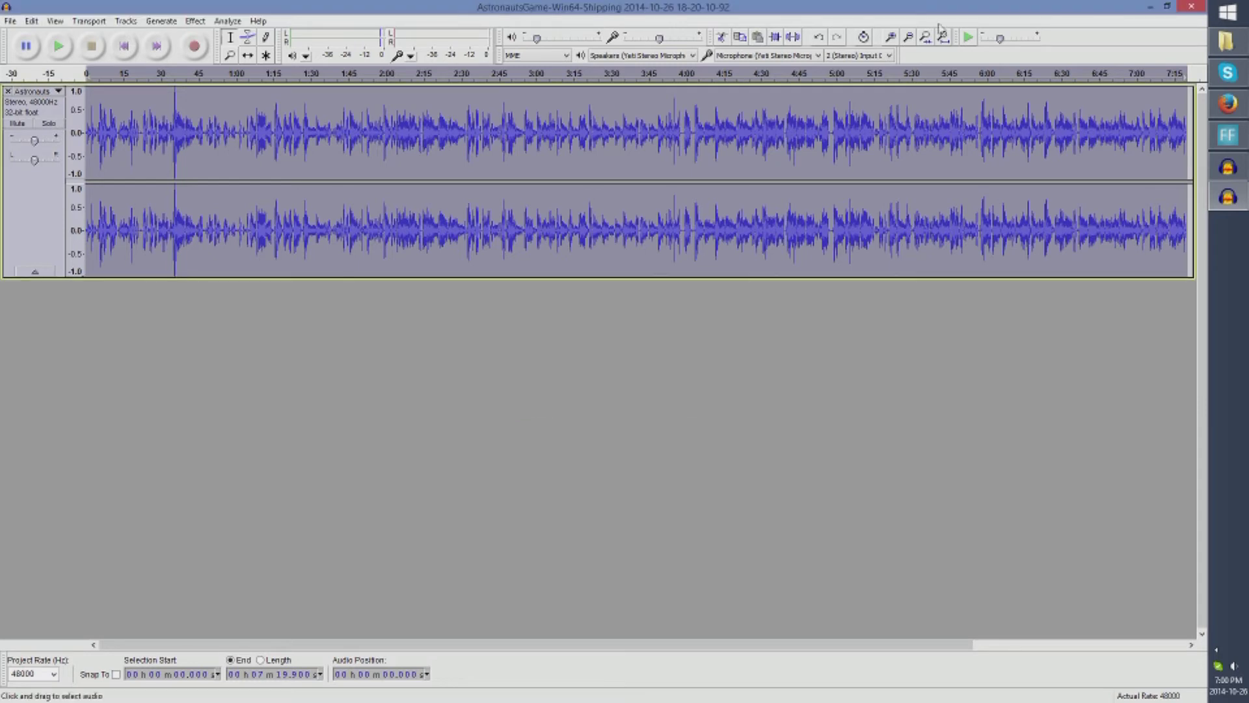
click(1194, 8)
click(636, 389)
double_click(282, 351)
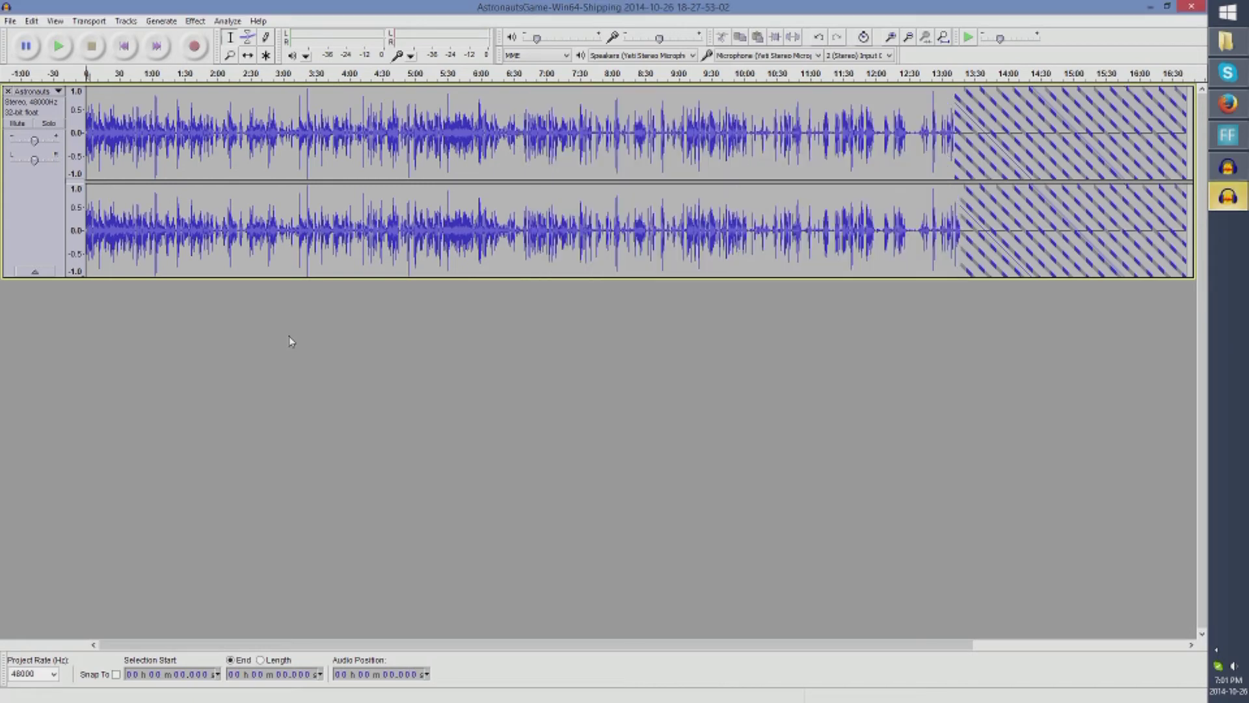
Step: Review the commands and parameters of the custom noise removal and equalization chain, leaving the chain unedited
click(195, 21)
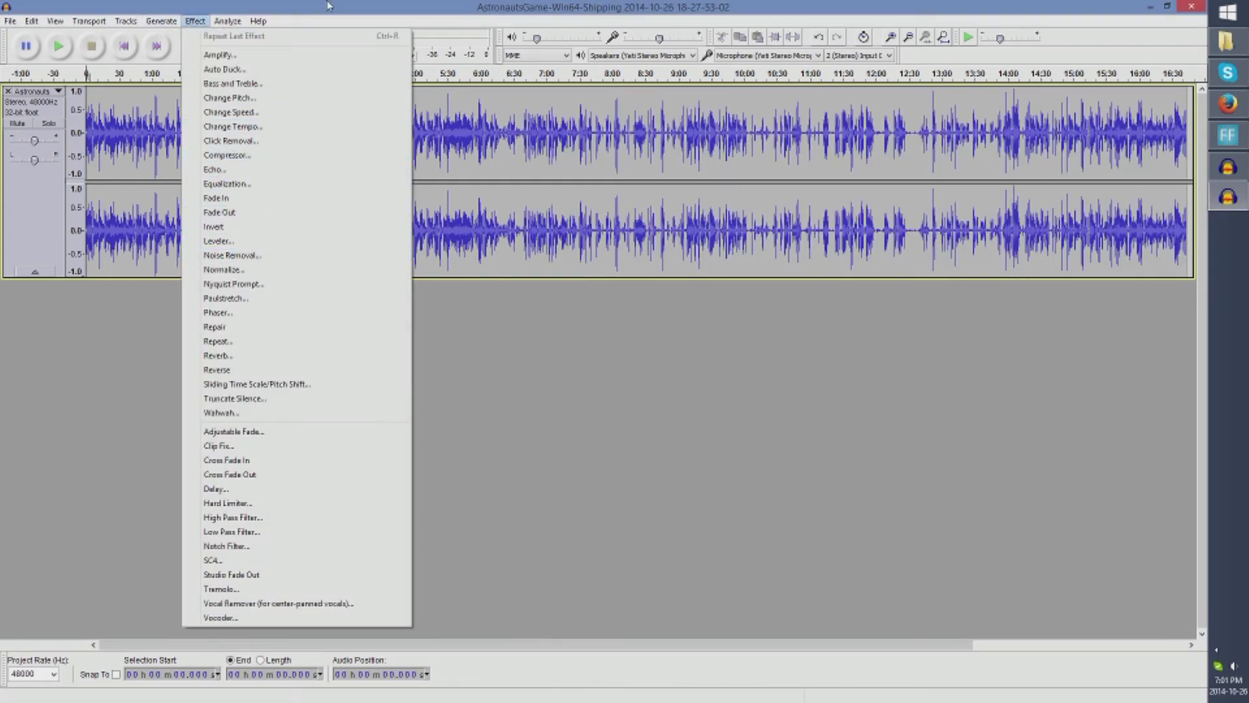
key(Escape)
click(10, 21)
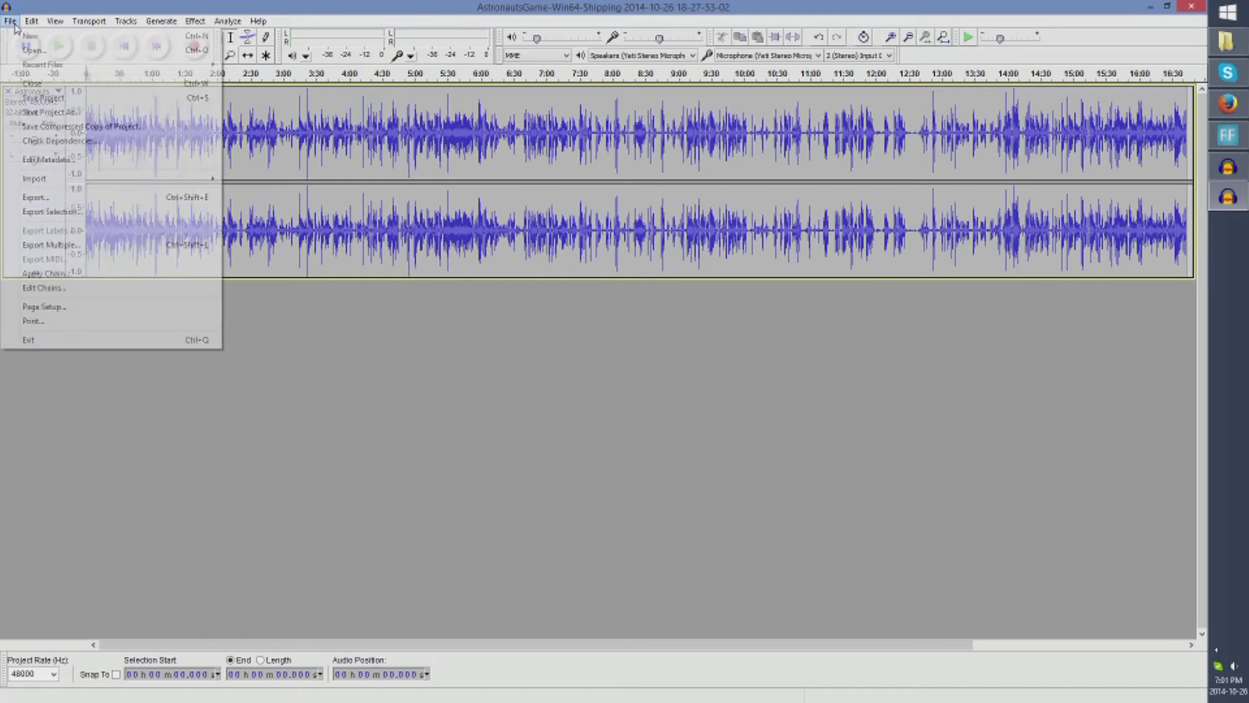
click(46, 288)
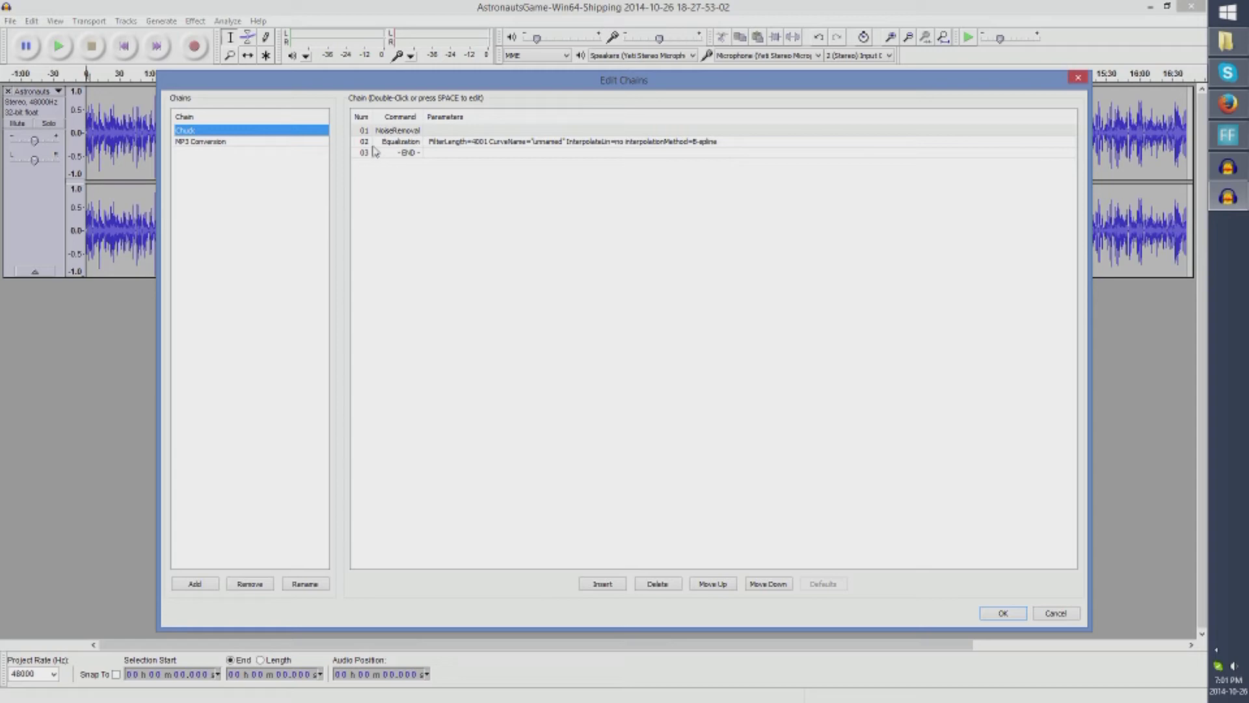
click(1068, 613)
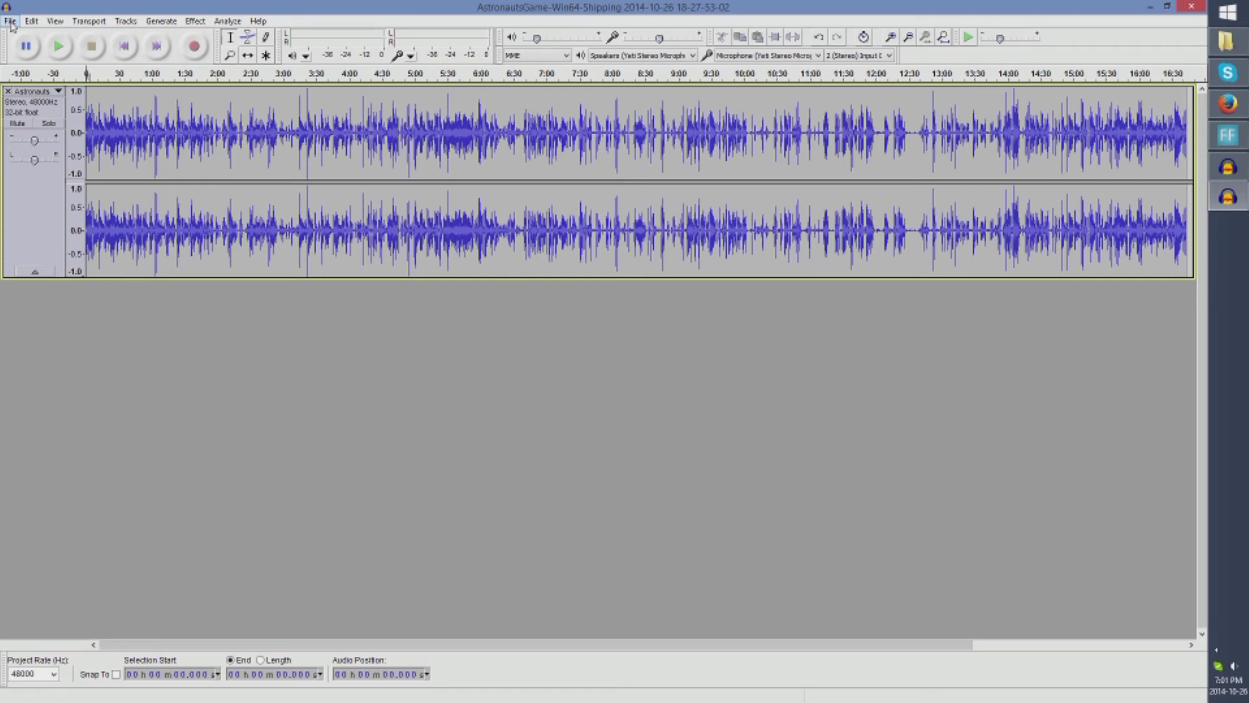
Step: Apply the custom chain of Noise Removal and Equalization to the current project
click(10, 22)
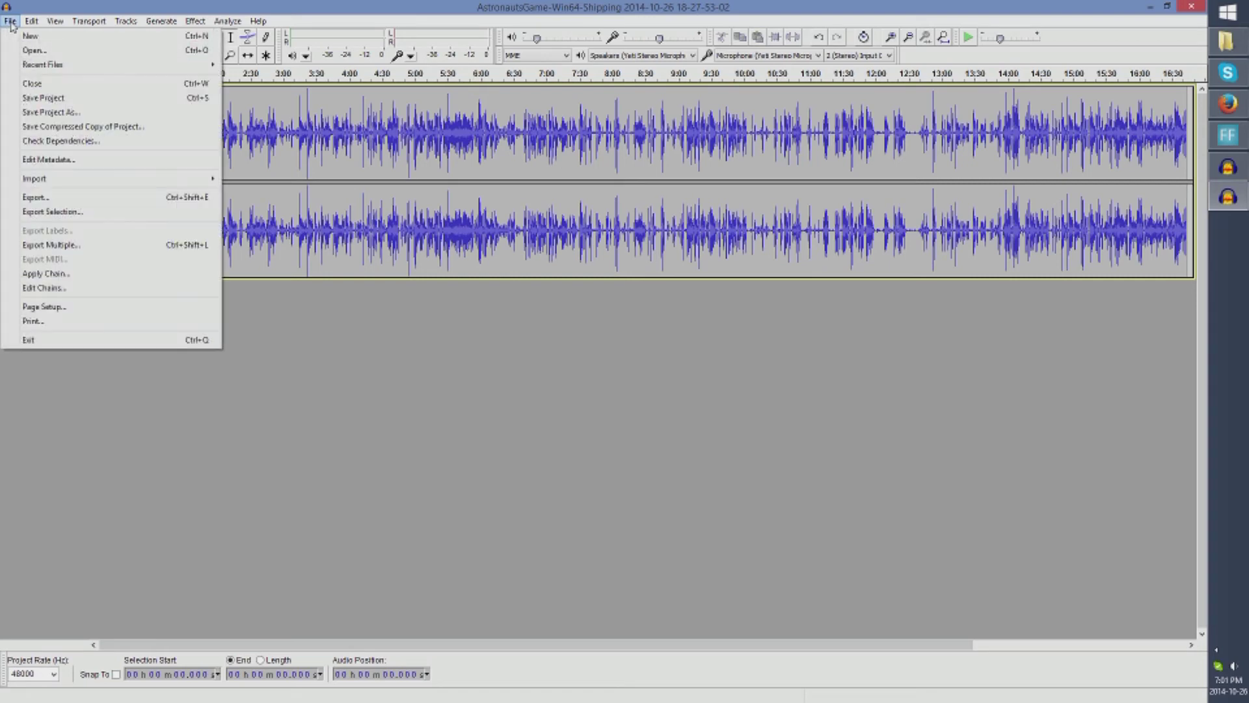
click(65, 273)
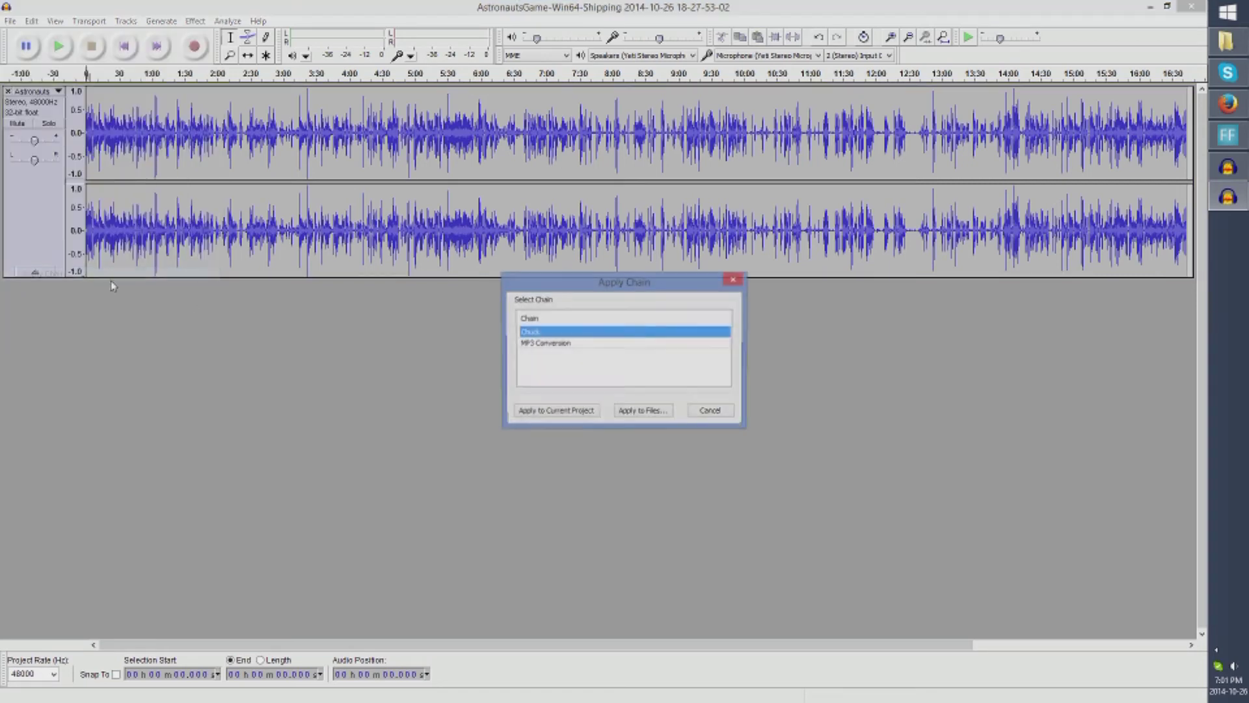
click(566, 412)
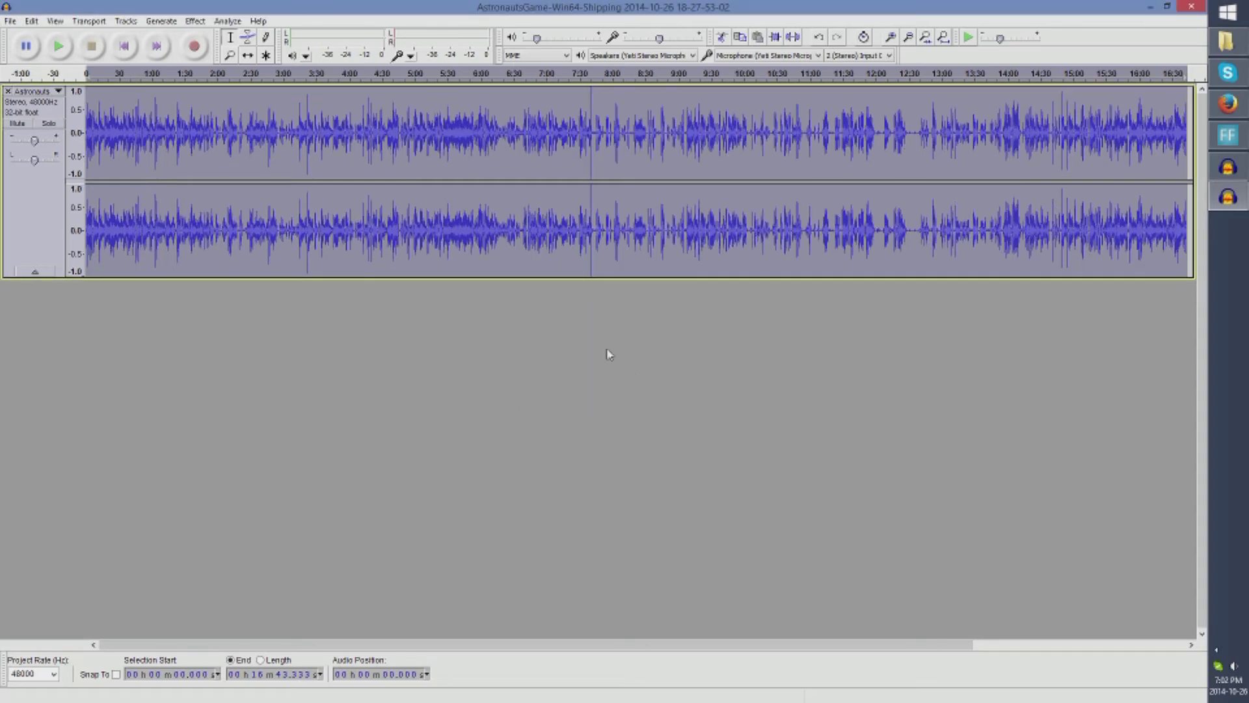
Step: Export the processed second recording as 2.wav, WAV (Microsoft) signed 16 bit PCM, into The Vanishing of Ethan carter folder
click(10, 21)
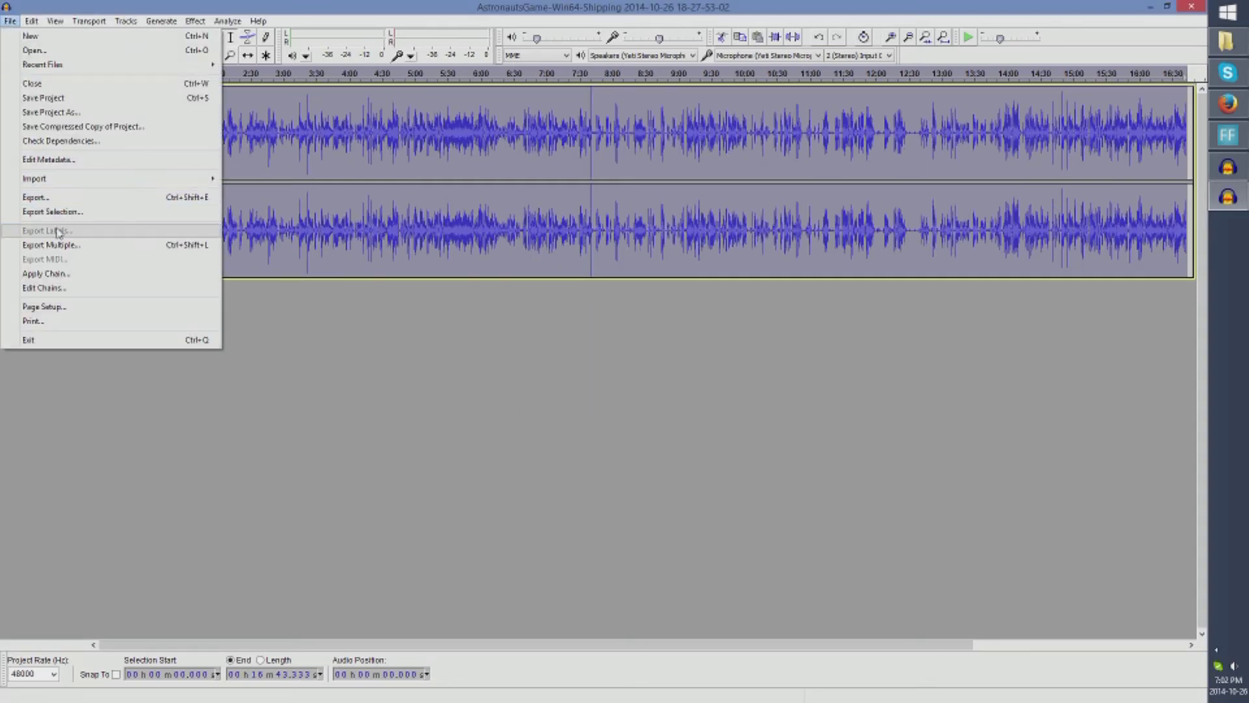
click(62, 197)
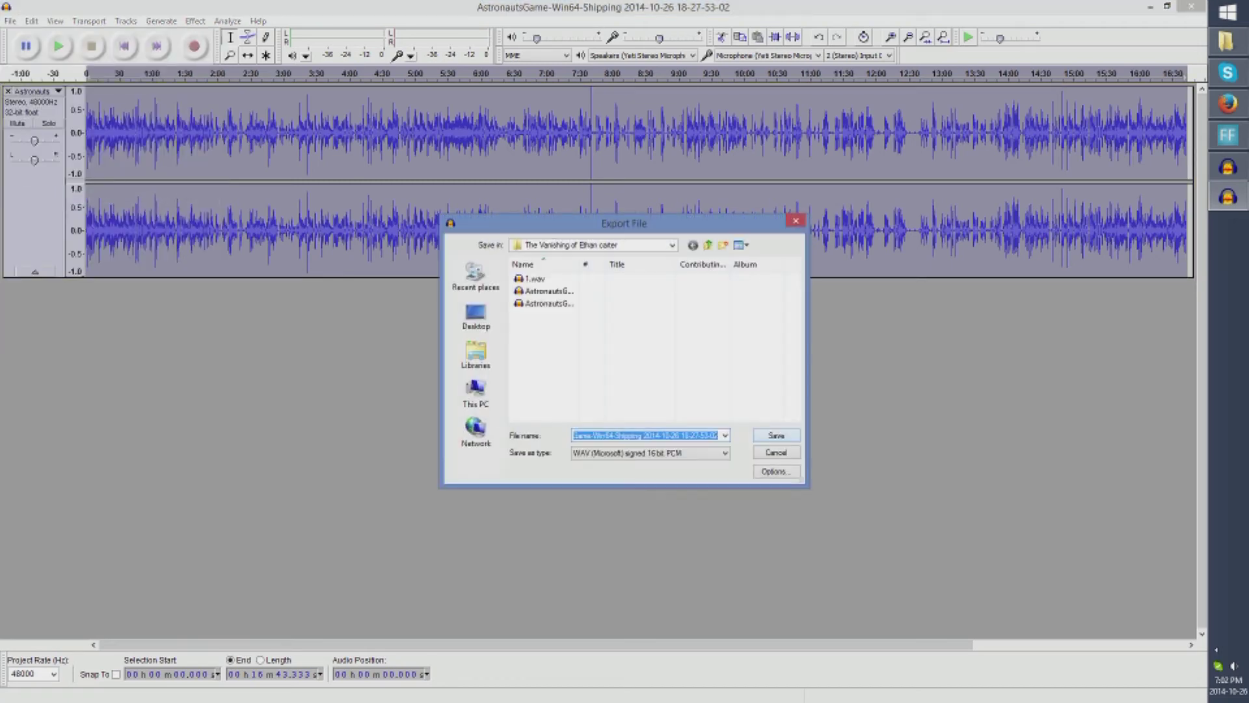
text(2)
key(Return)
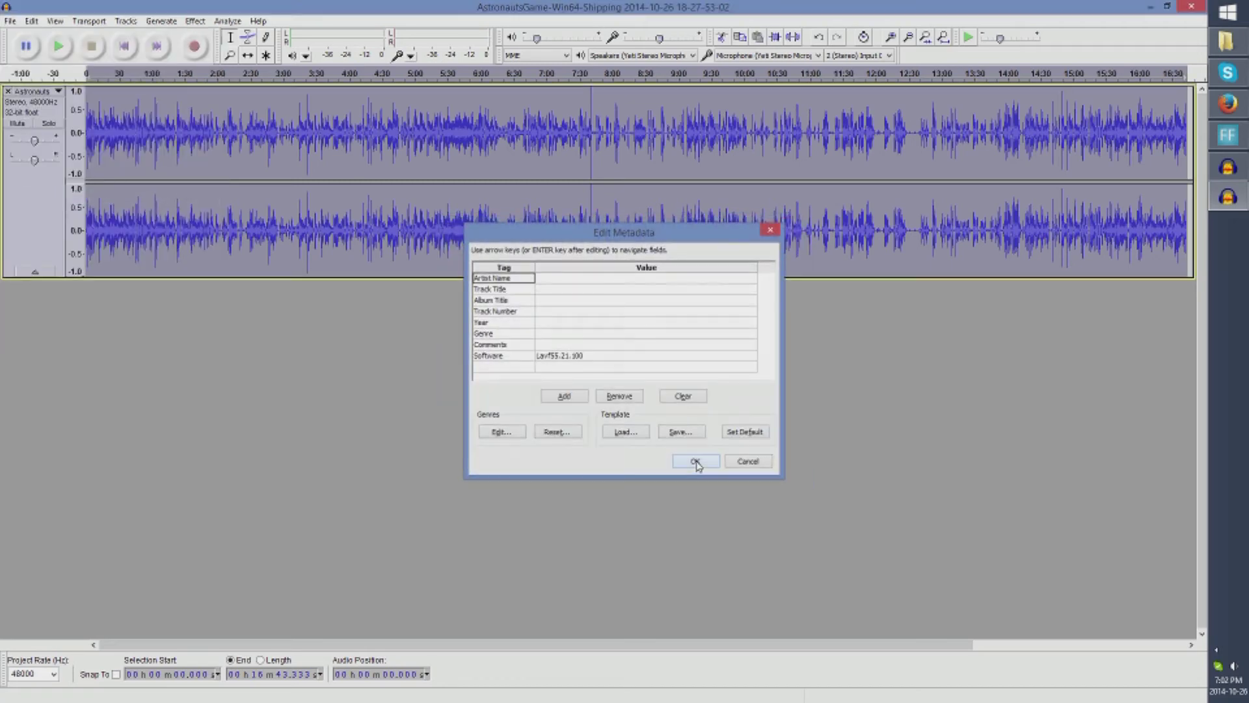
click(695, 461)
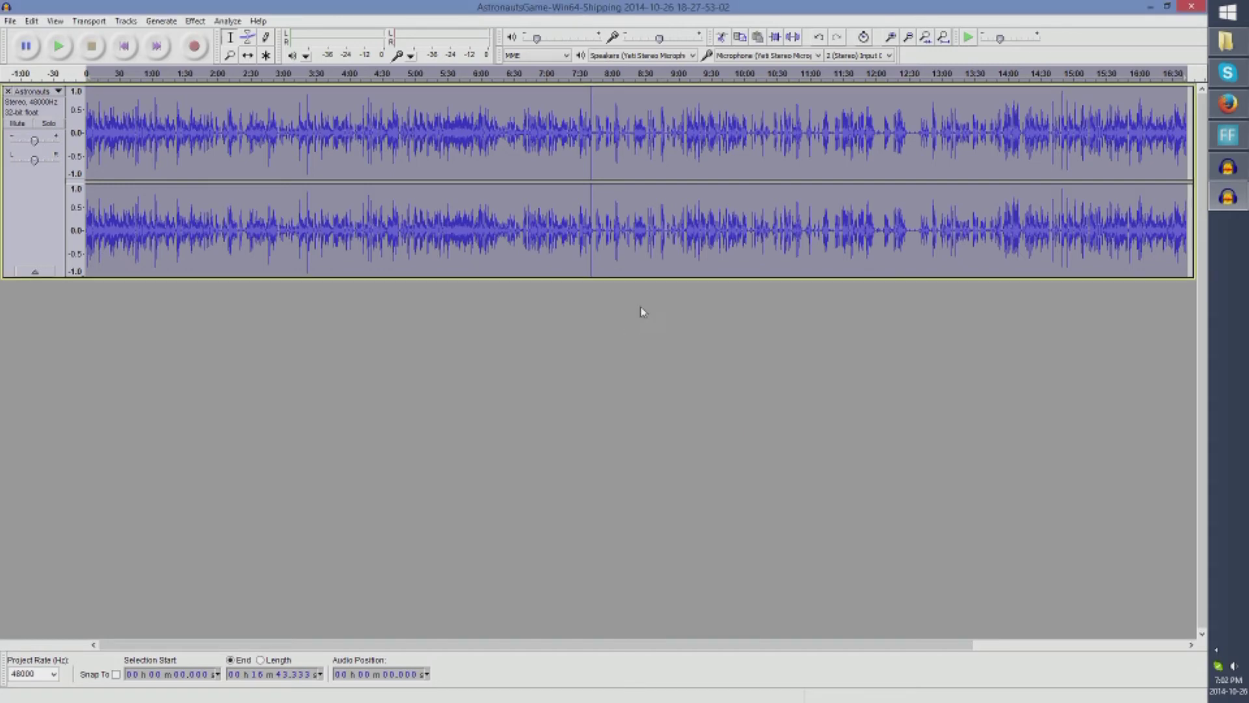
Step: Close the second recording and the noise_profile project, both without saving changes
click(1192, 7)
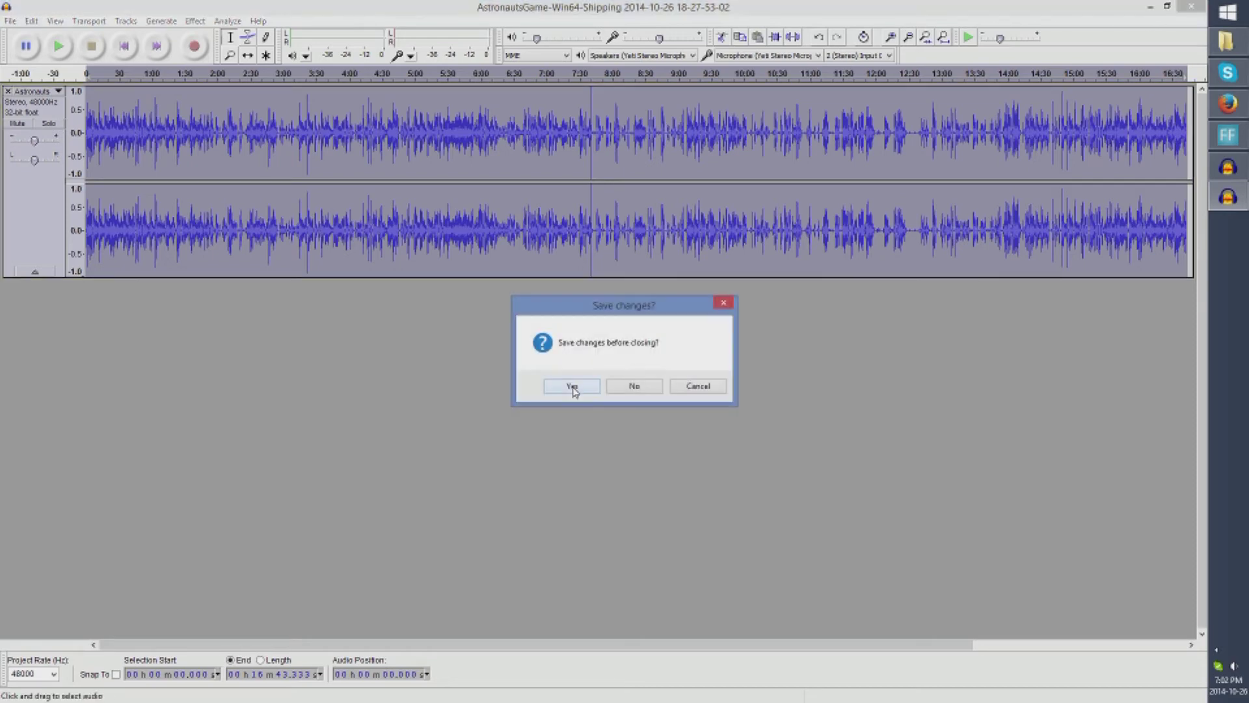
click(630, 389)
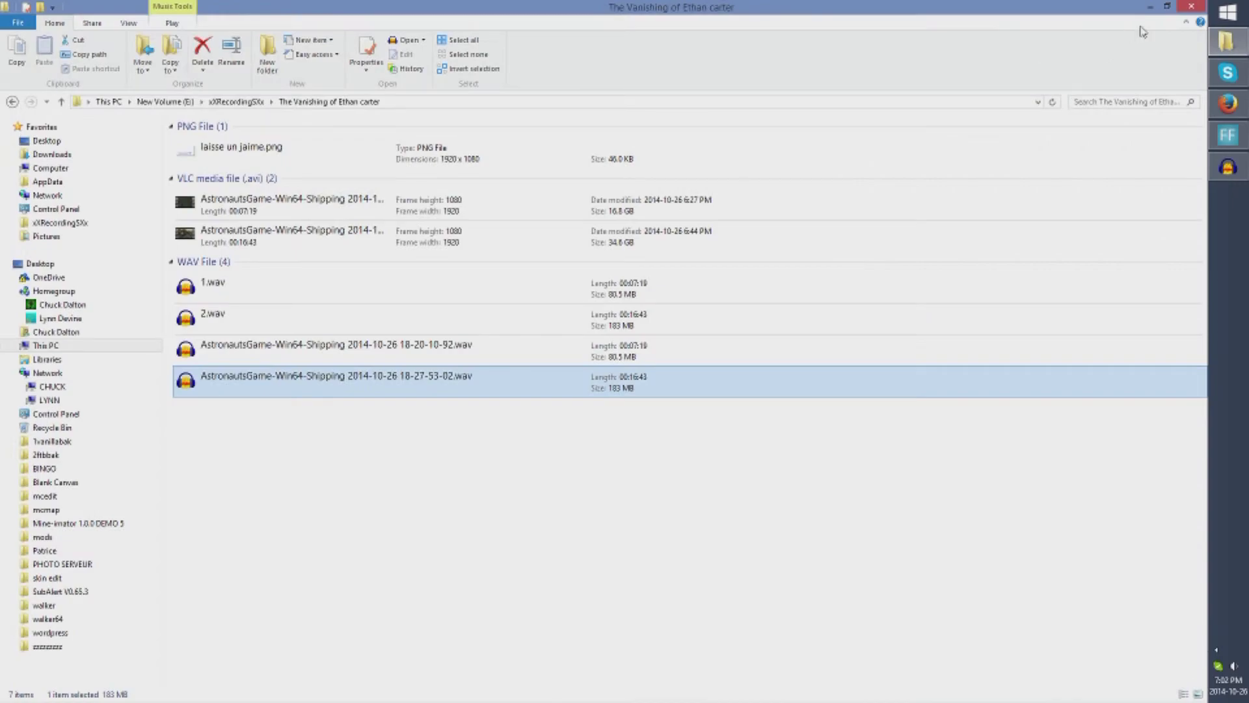
click(1227, 167)
click(1191, 7)
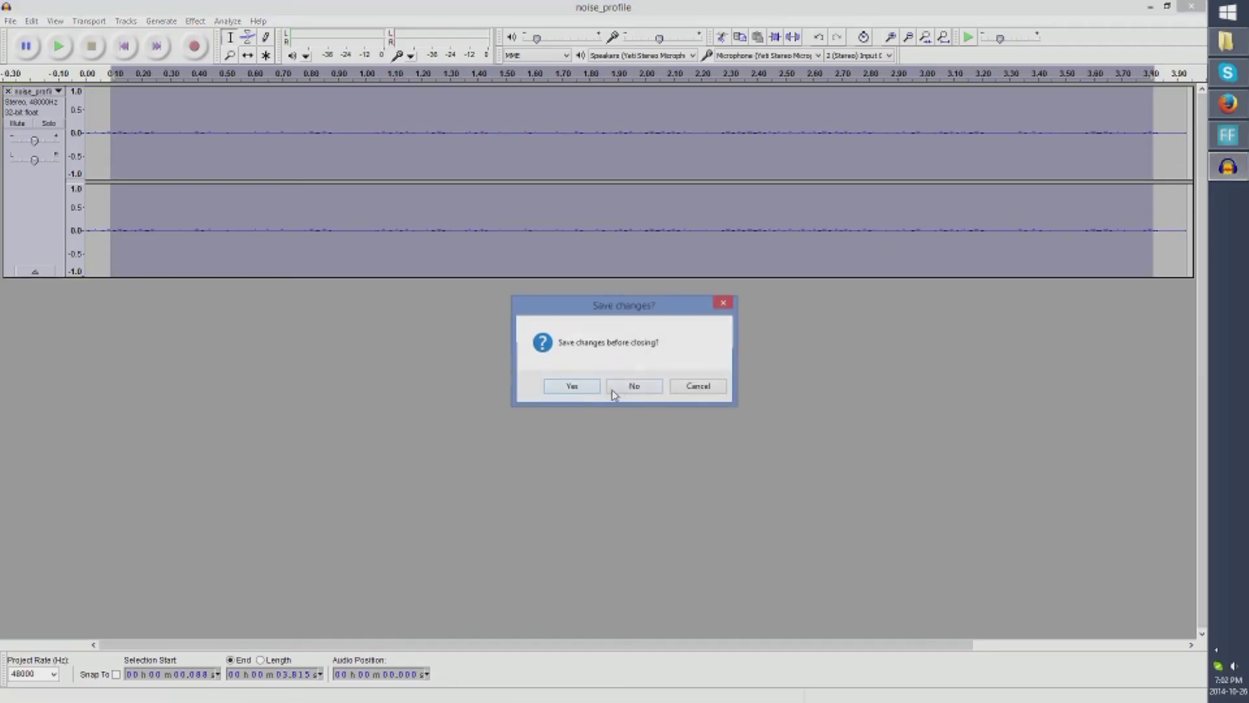
click(631, 385)
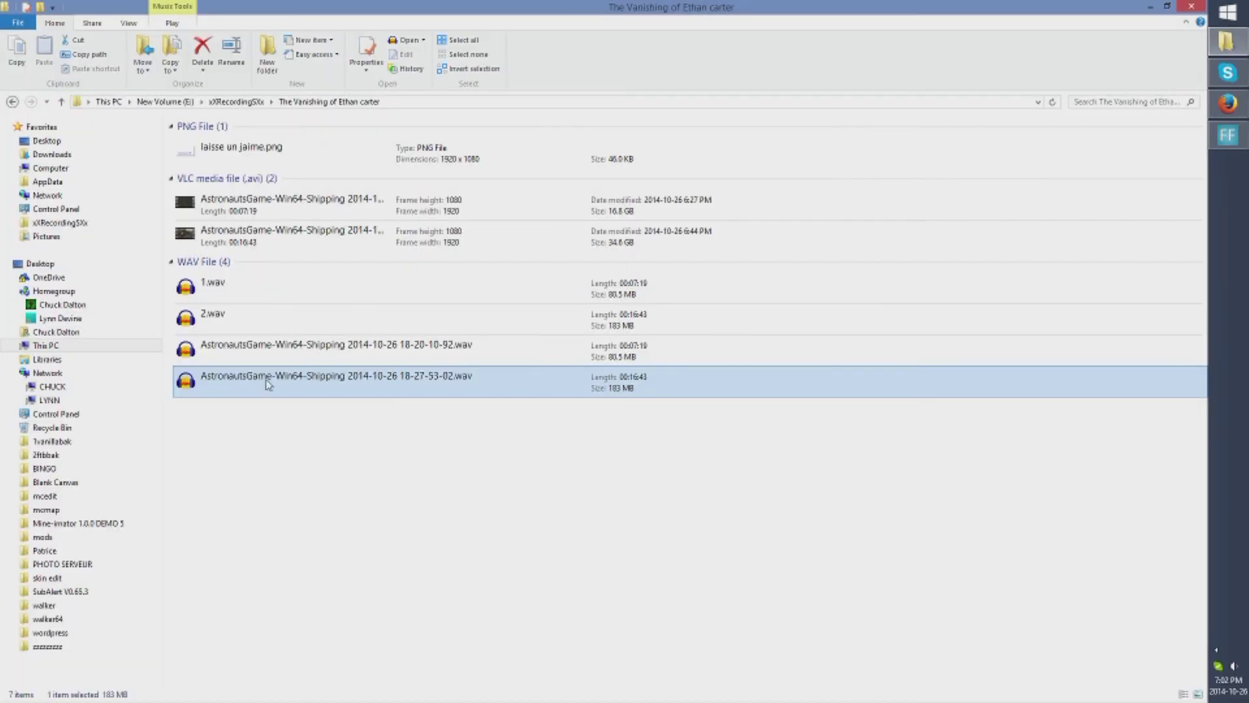
Step: Delete the two unprocessed AstronautsGame WAV files from the folder, keeping 1.wav and 2.wav
click(234, 285)
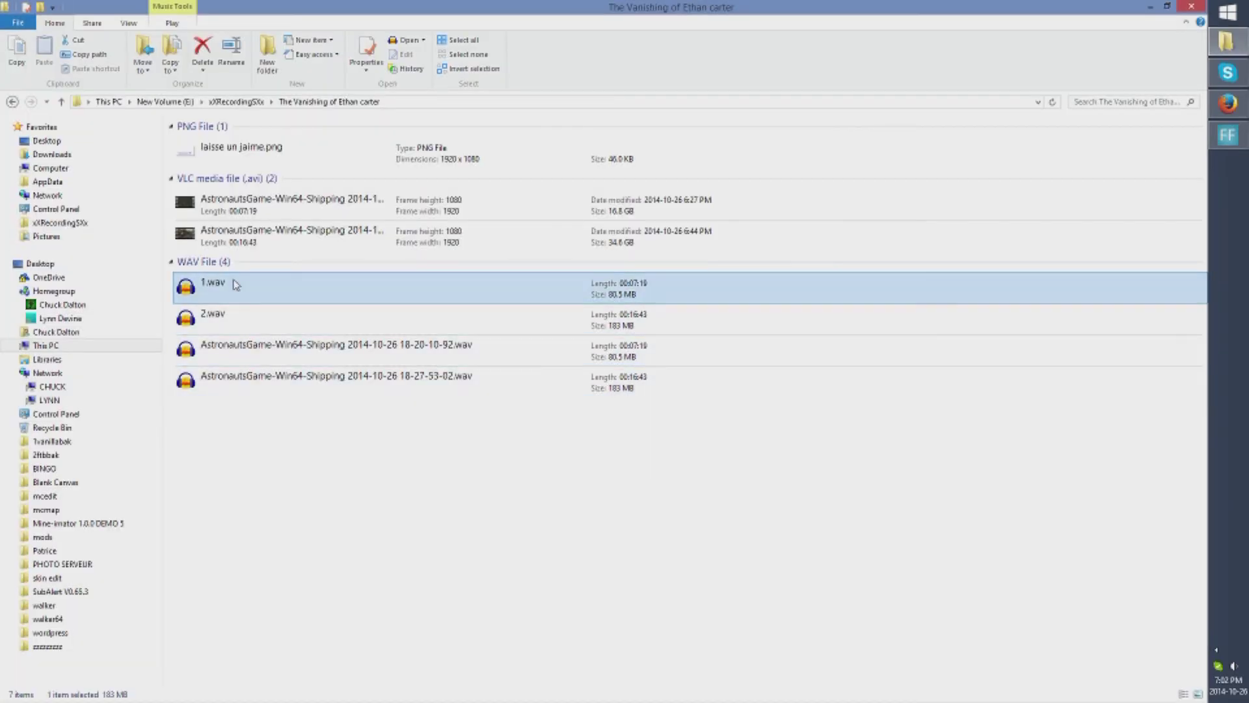
click(236, 319)
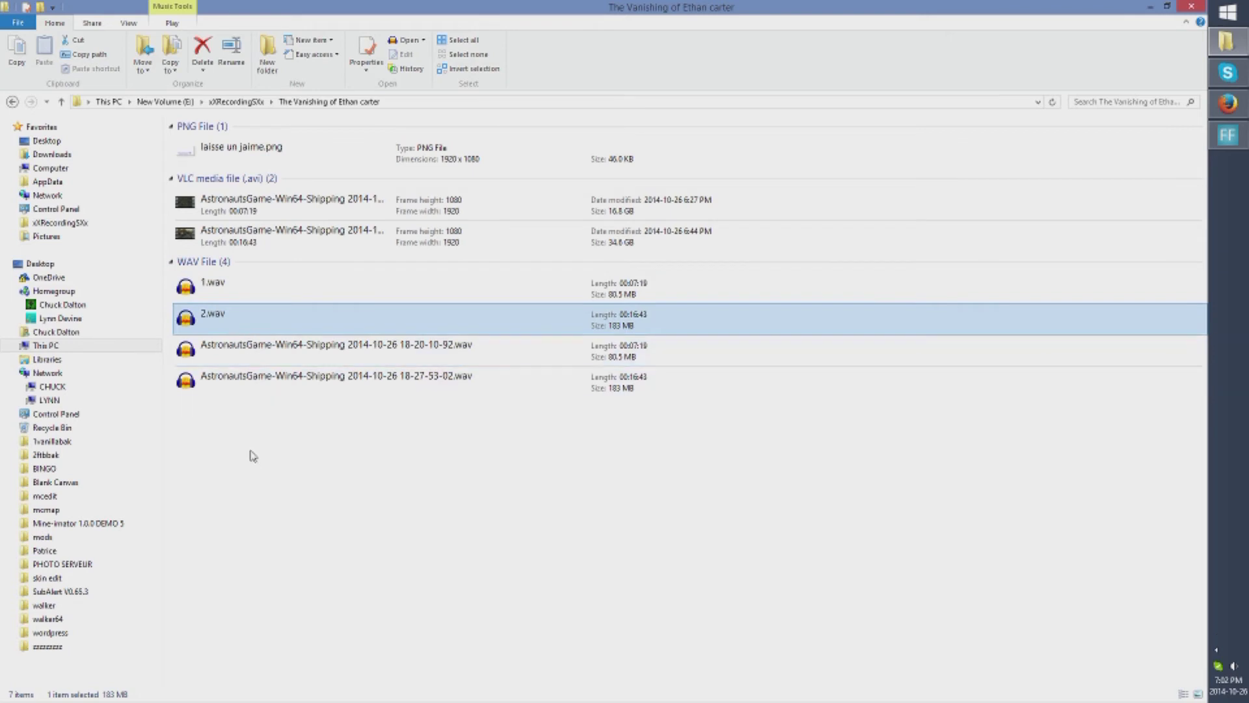
drag(256, 425, 214, 352)
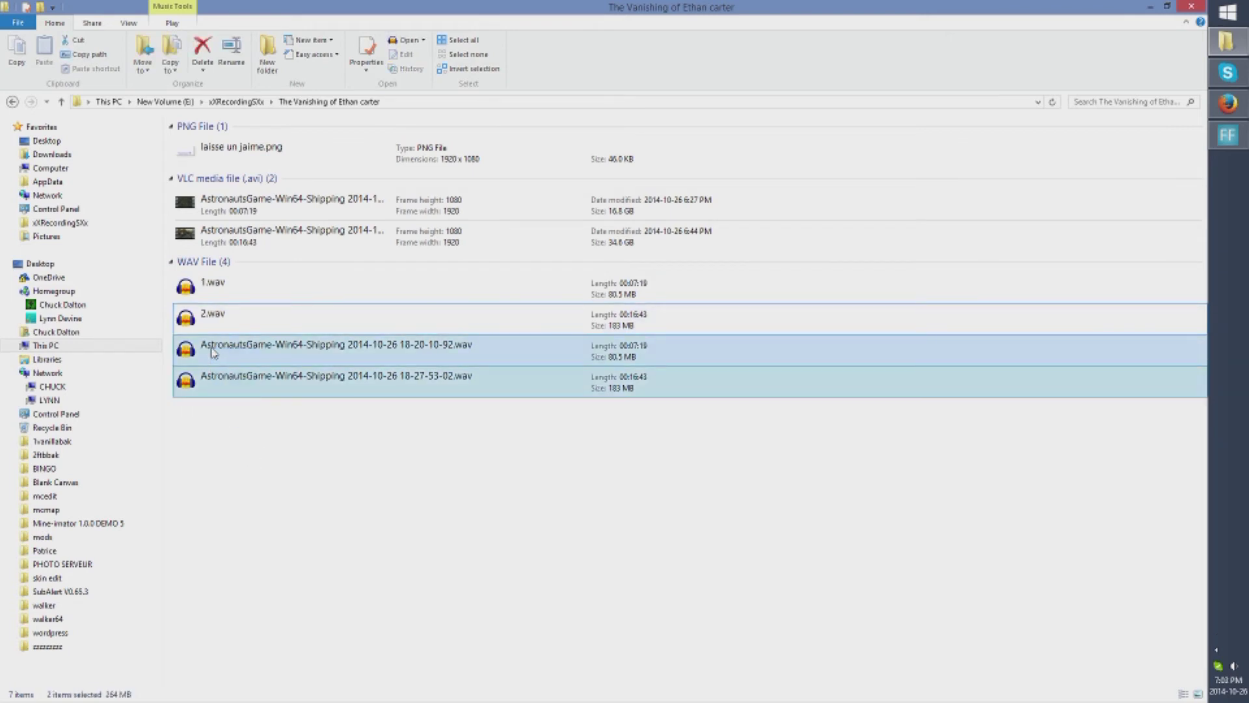
key(Delete)
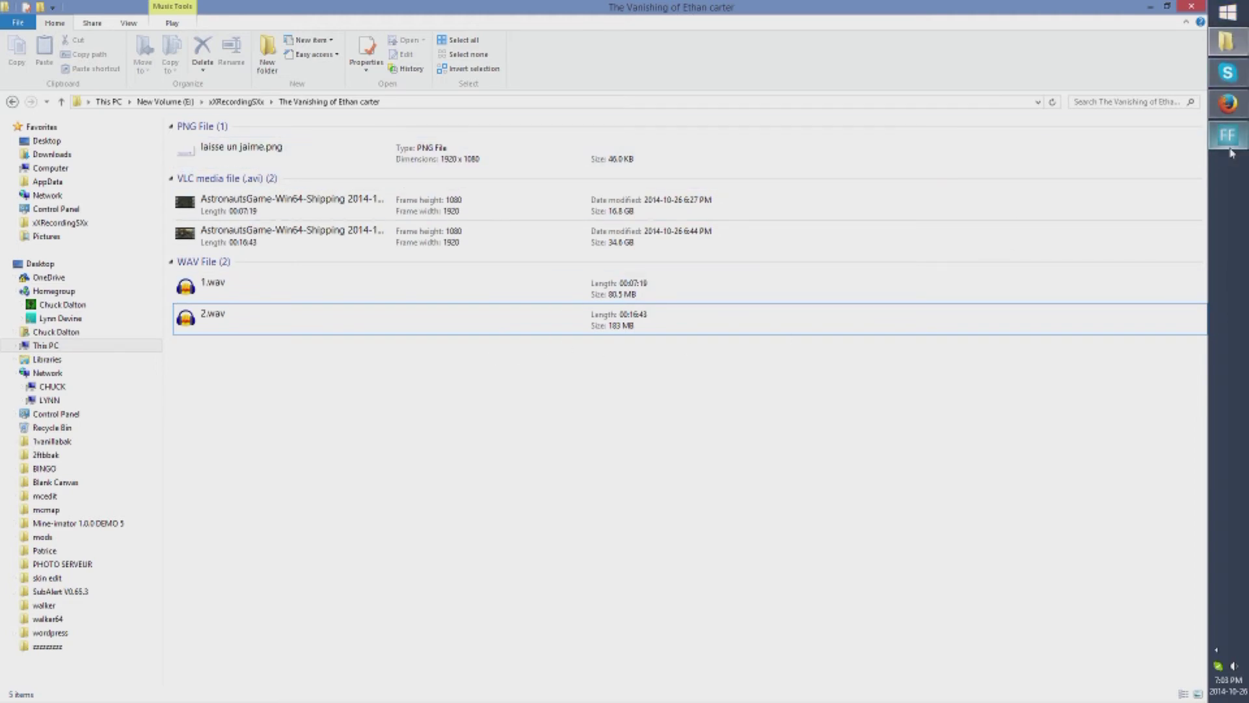
Step: Start CyberLink PowerDirector and remove all sample media from the media library
mouse_move(1230, 150)
click(1223, 16)
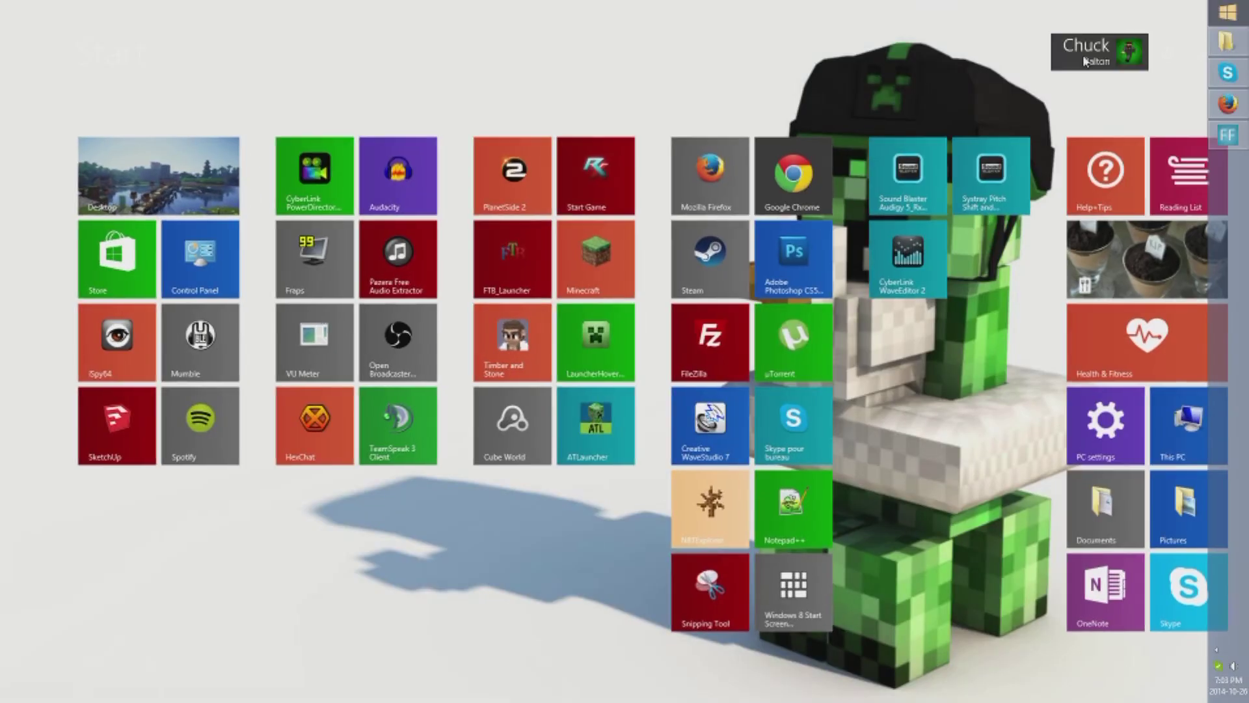
click(309, 188)
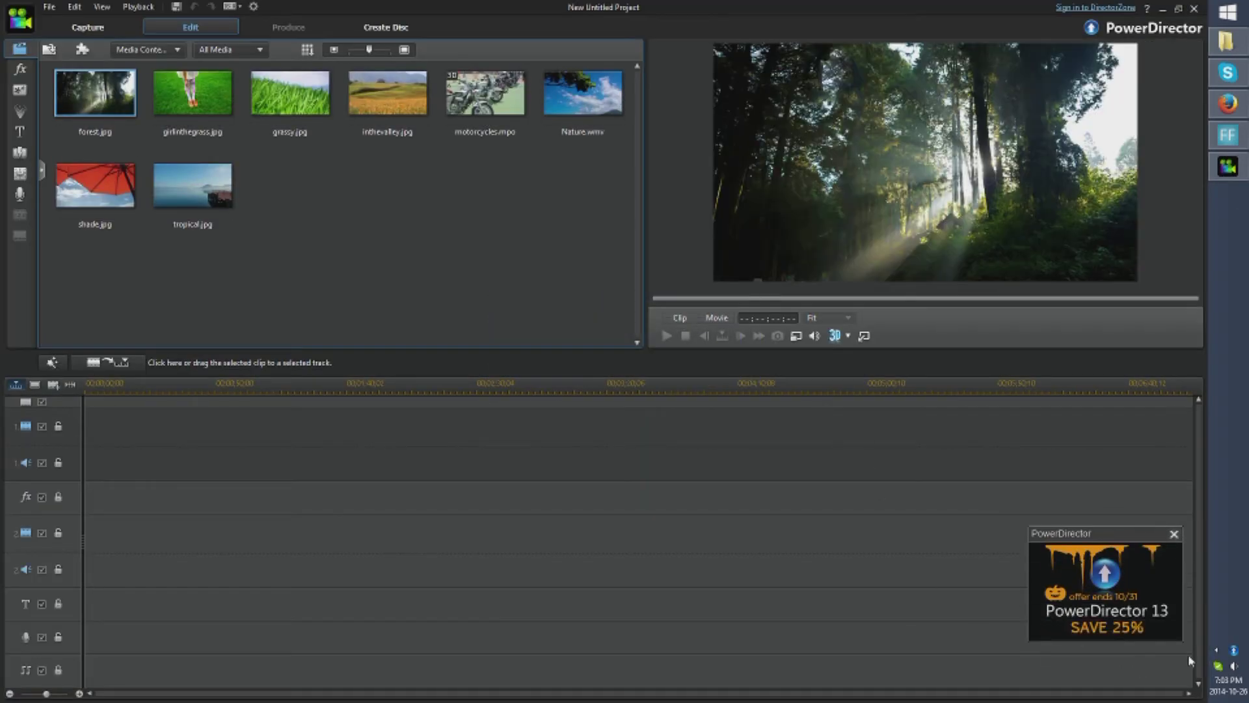
click(1174, 533)
drag(579, 200, 98, 107)
key(Delete)
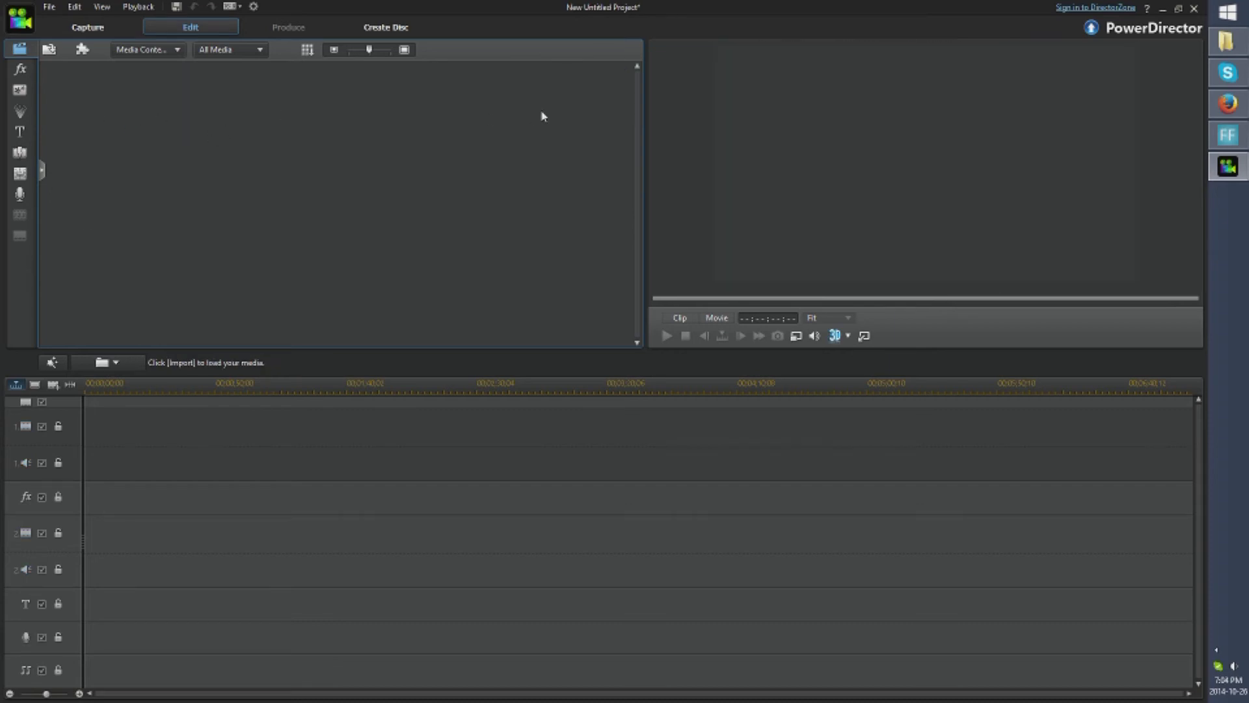
Step: Import 1.wav, 2.wav, both AstronautsGame videos and the laisse un jaime image from The Vanishing of Ethan carter folder
click(49, 56)
click(73, 64)
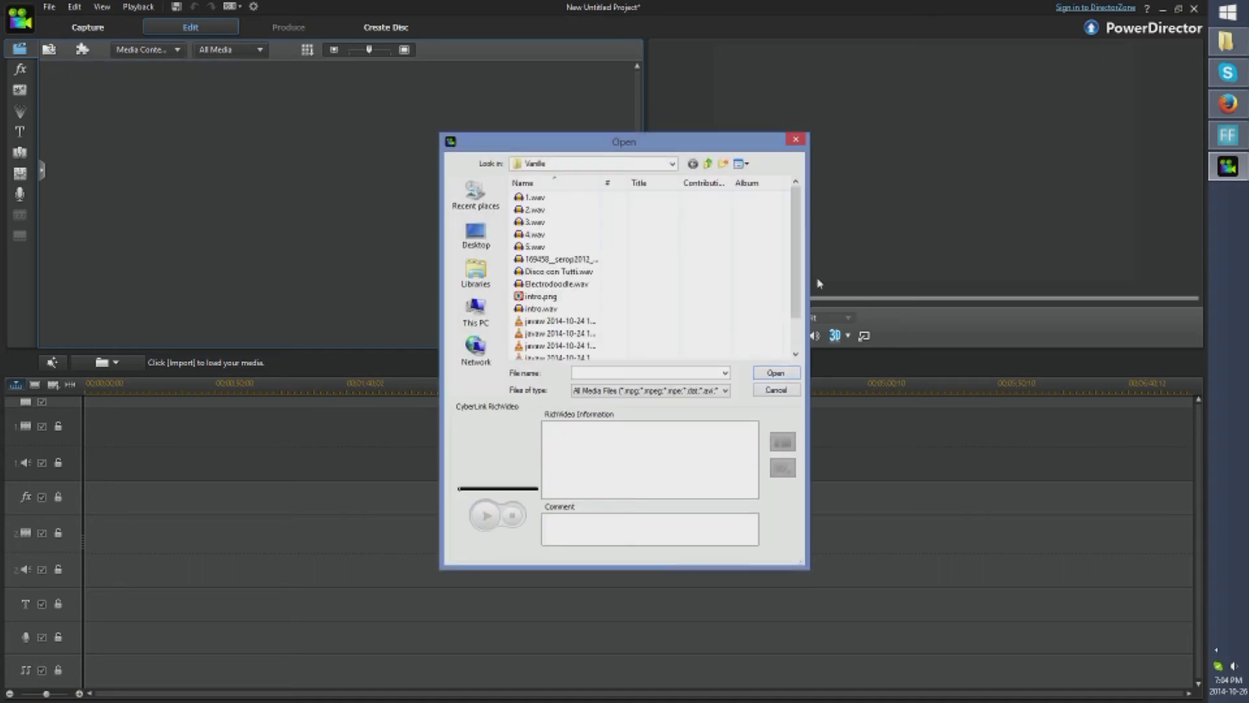
click(709, 164)
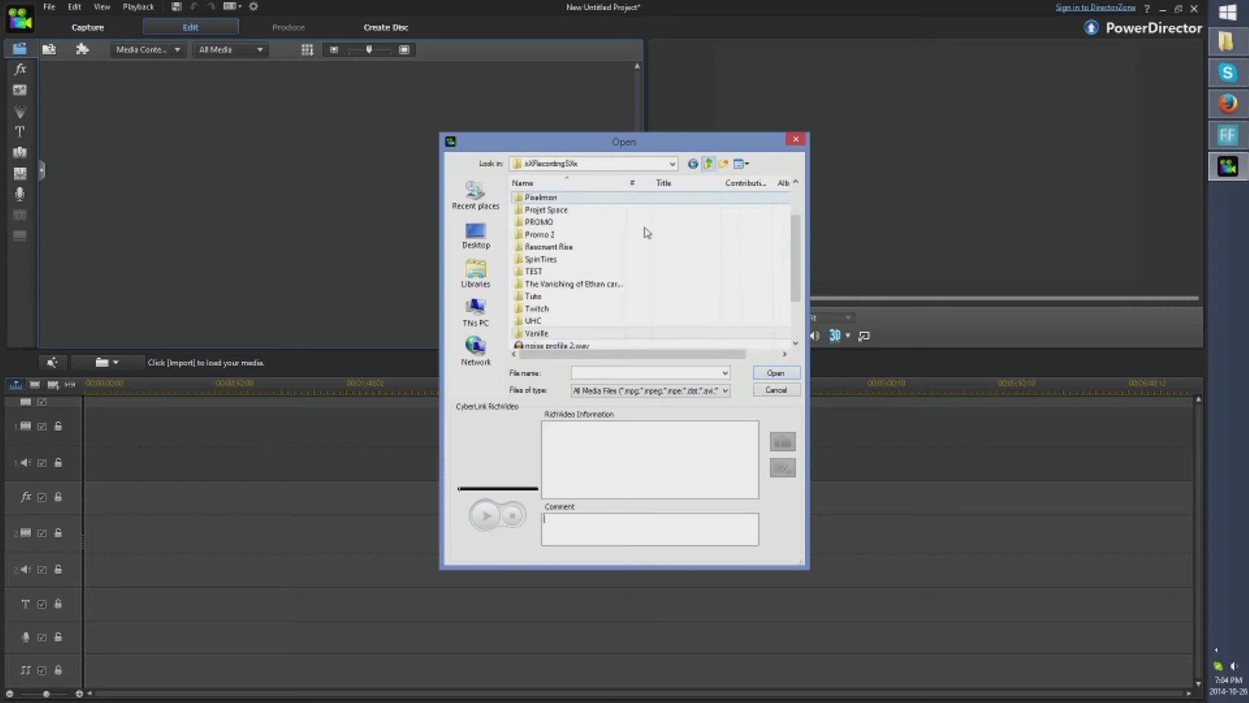
double_click(573, 284)
drag(552, 267, 521, 191)
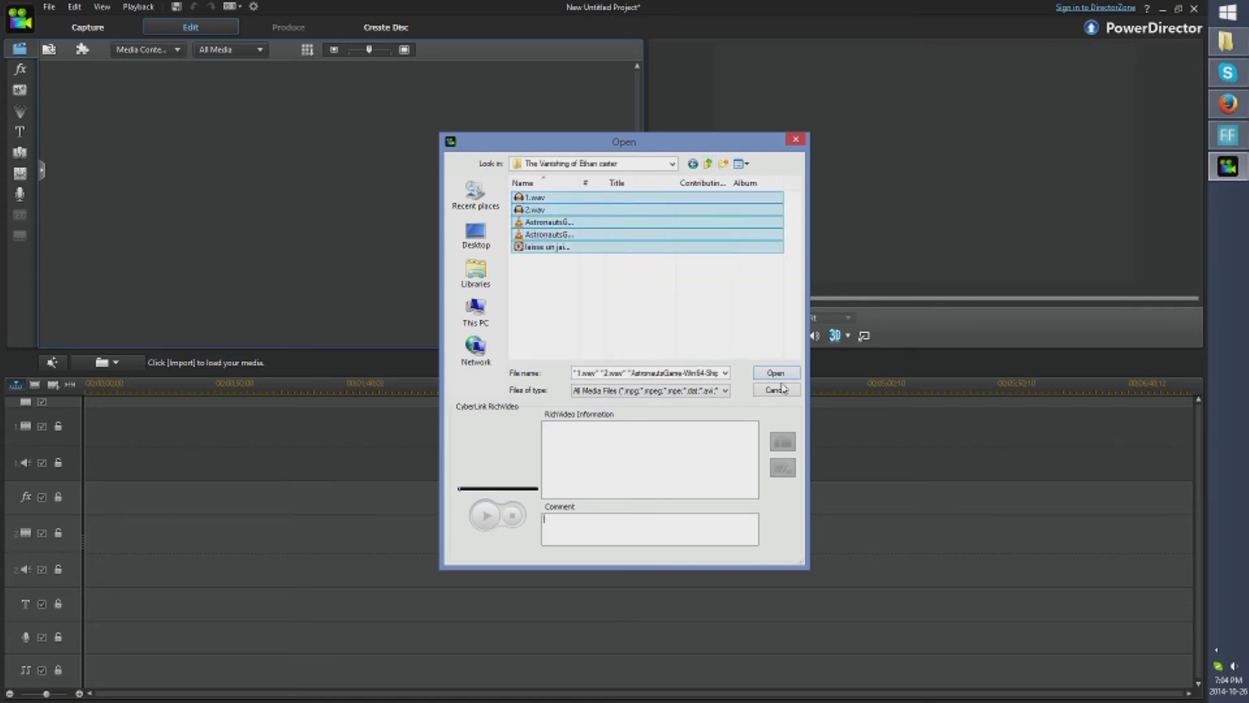
click(781, 373)
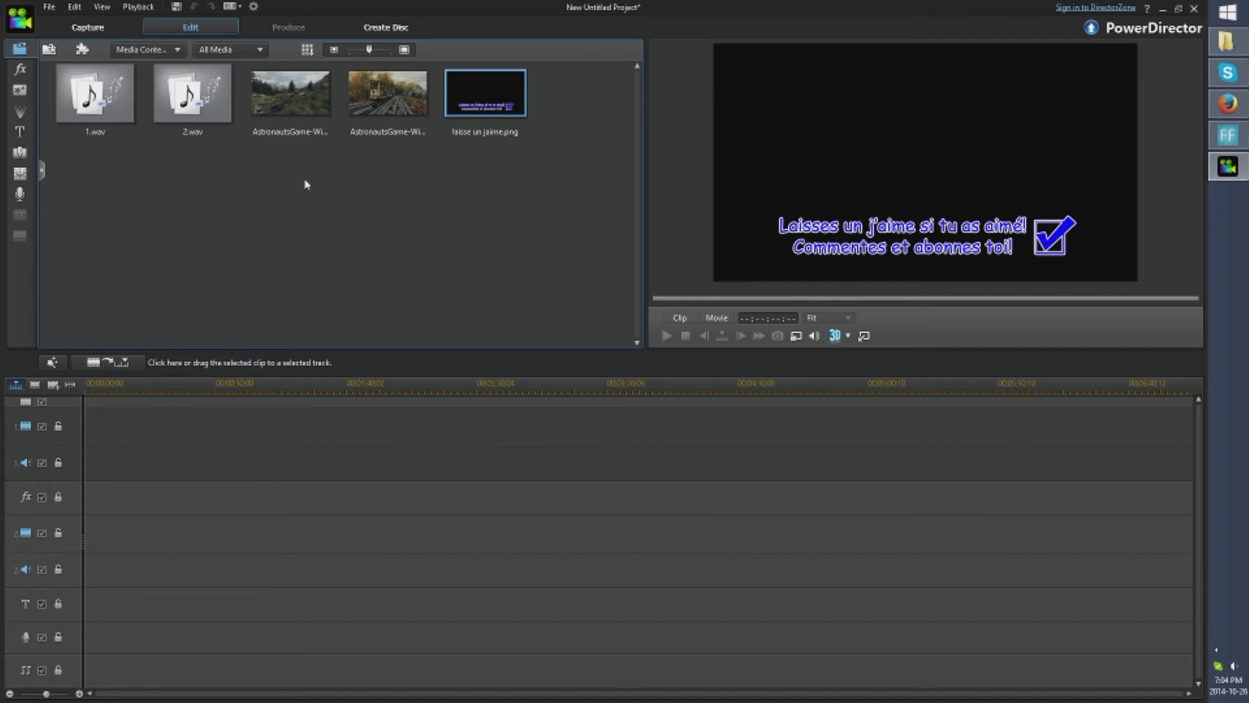
Step: Place both AstronautsGame videos back to back on video track 1, starting at the beginning of the timeline
drag(289, 189, 383, 130)
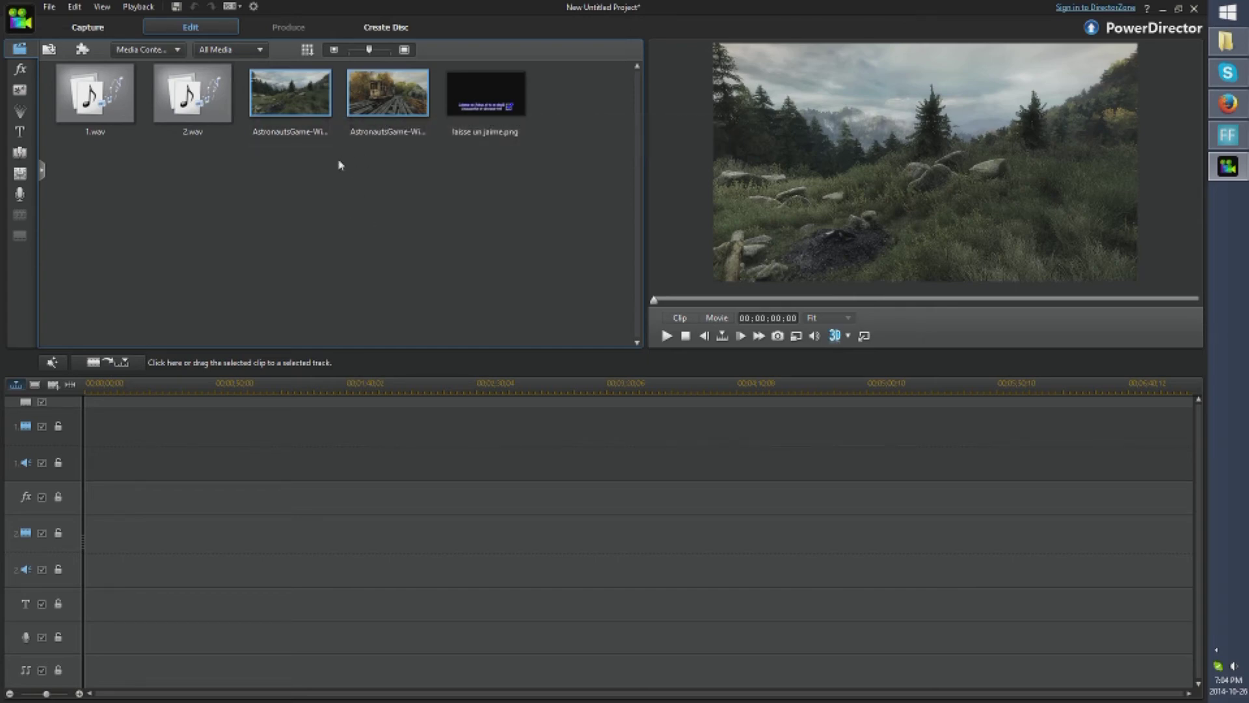
drag(289, 104, 104, 456)
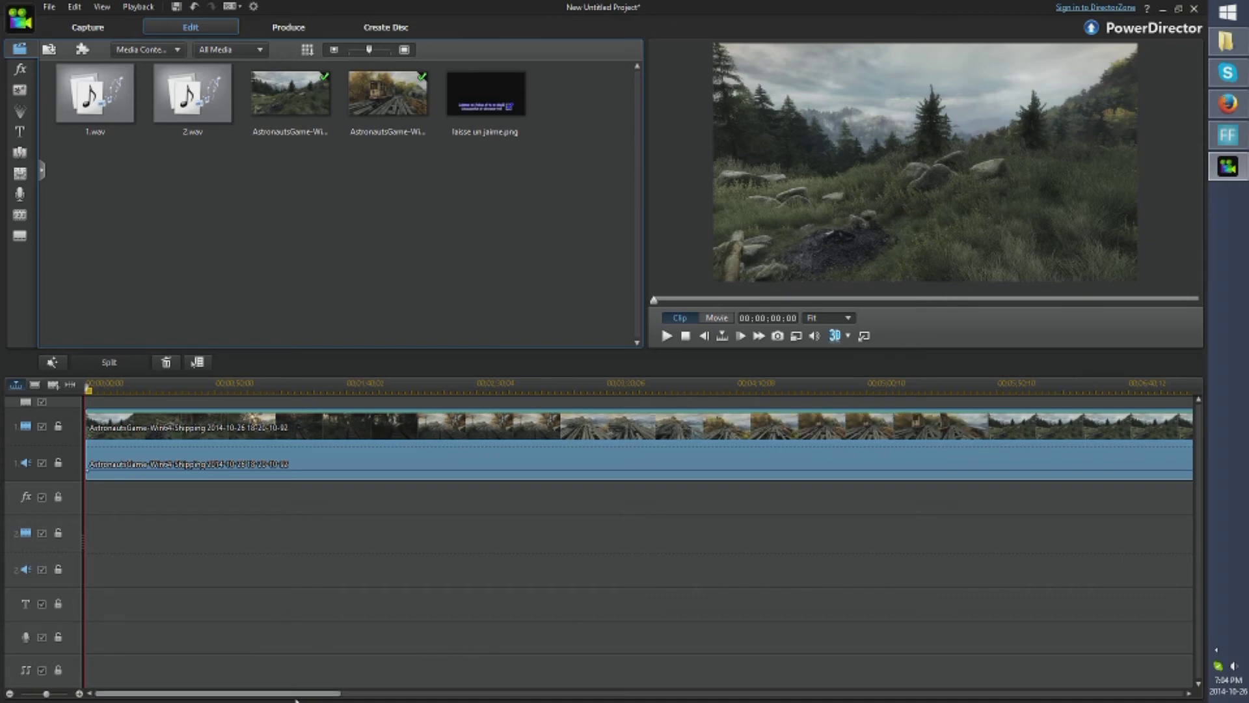
drag(296, 693, 985, 694)
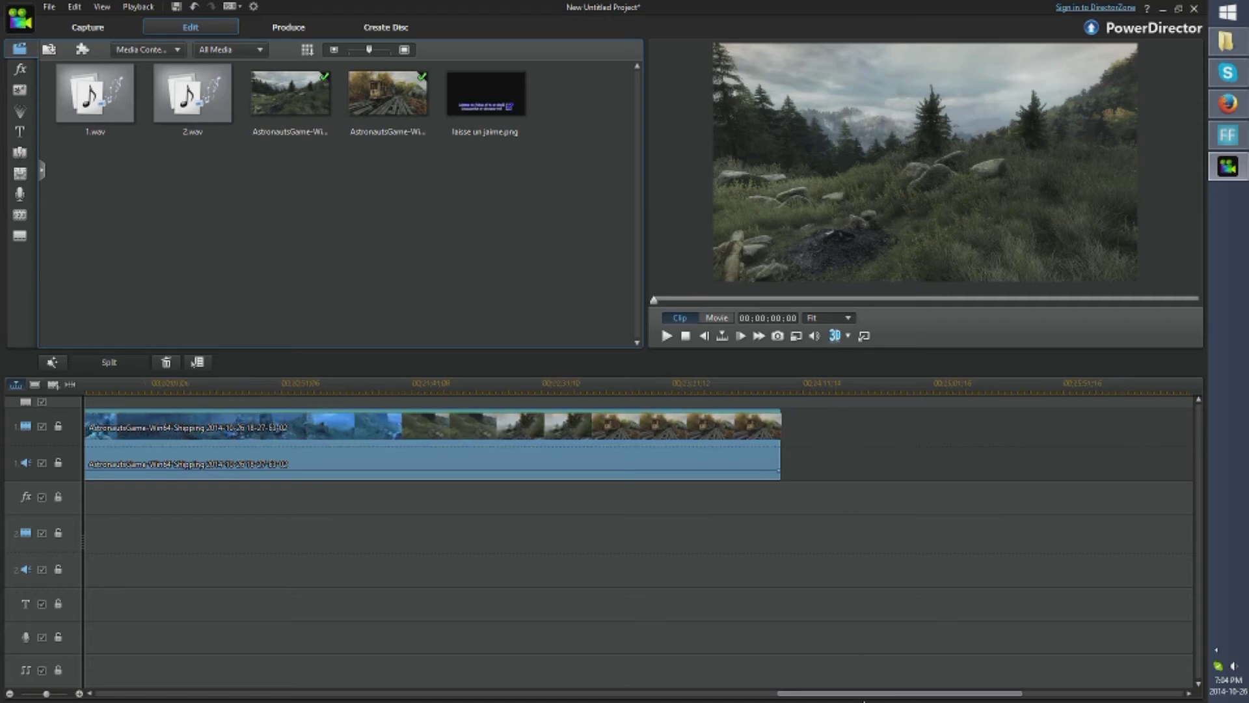
click(457, 694)
click(325, 694)
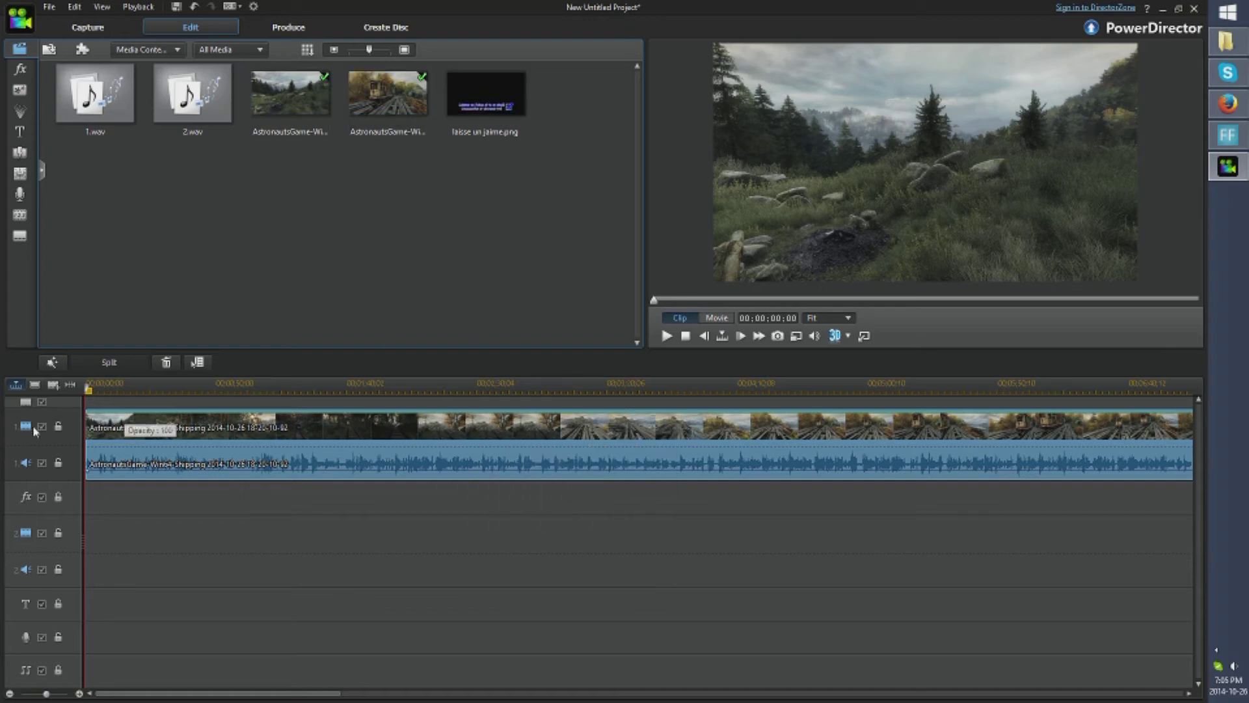
Step: Disable audio track 1 and place 1.wav and 2.wav on audio track 2 from the start, checking their alignment with the videos
click(95, 97)
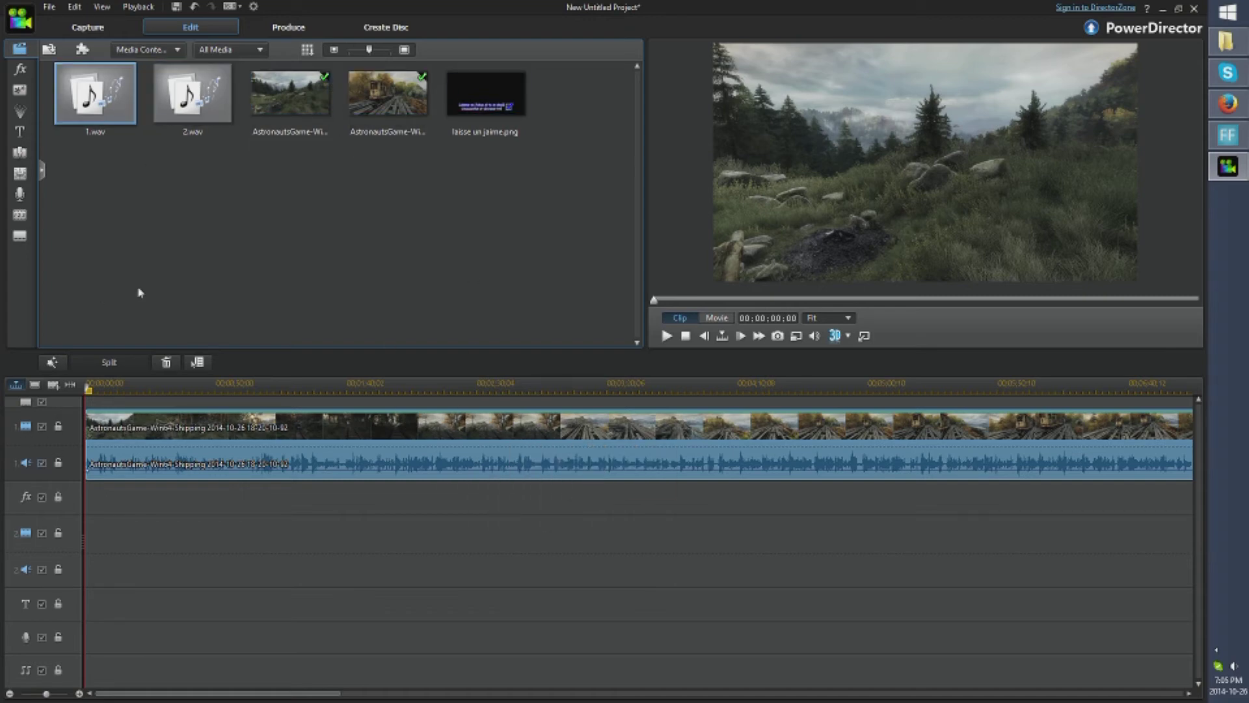
click(42, 463)
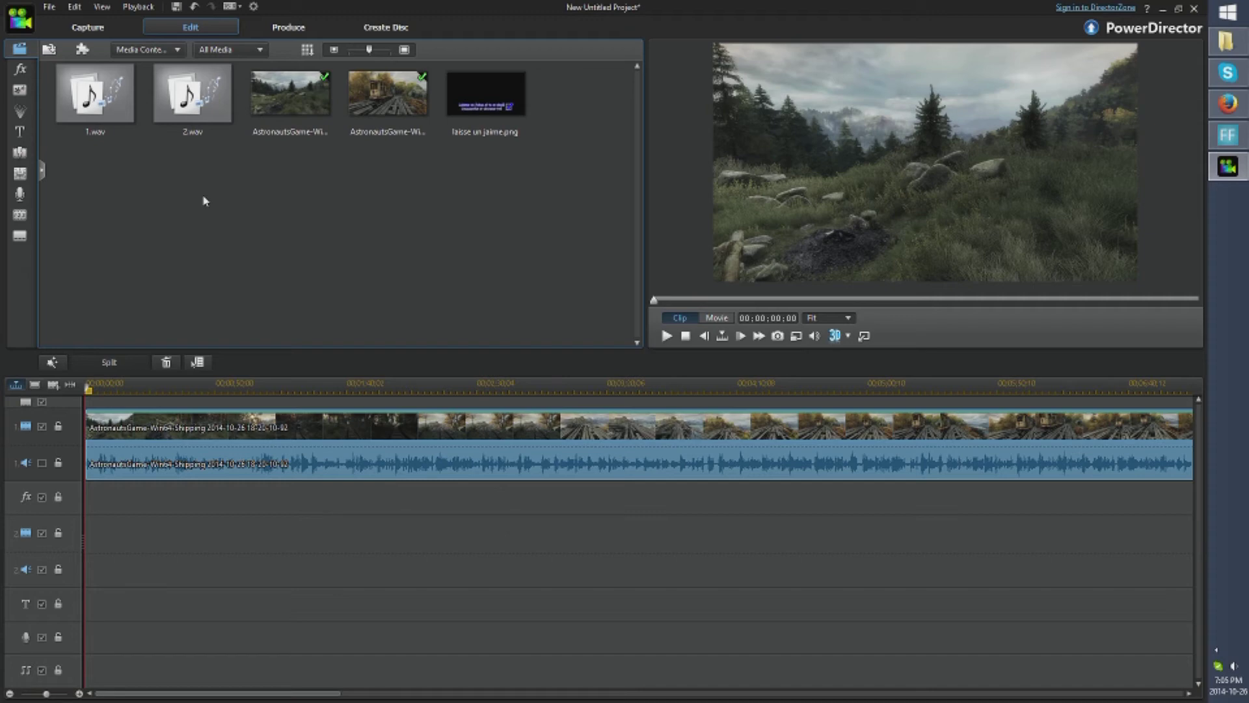
drag(204, 201, 91, 570)
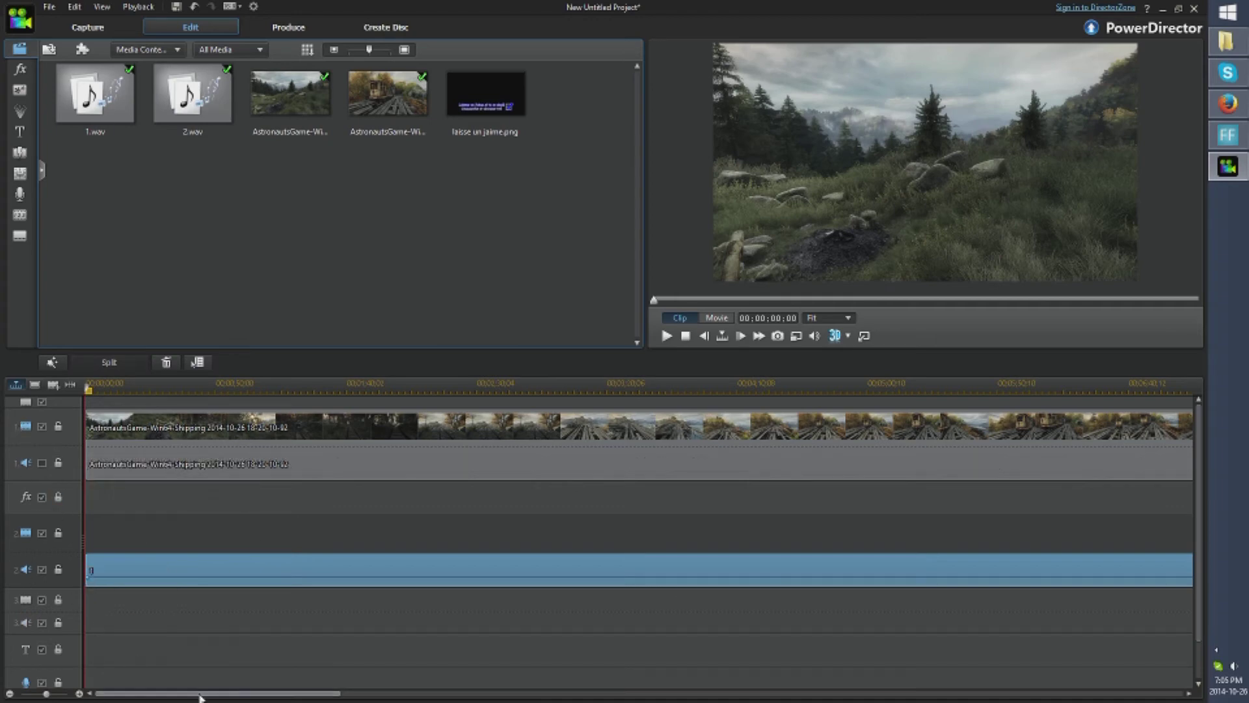
drag(199, 697, 293, 697)
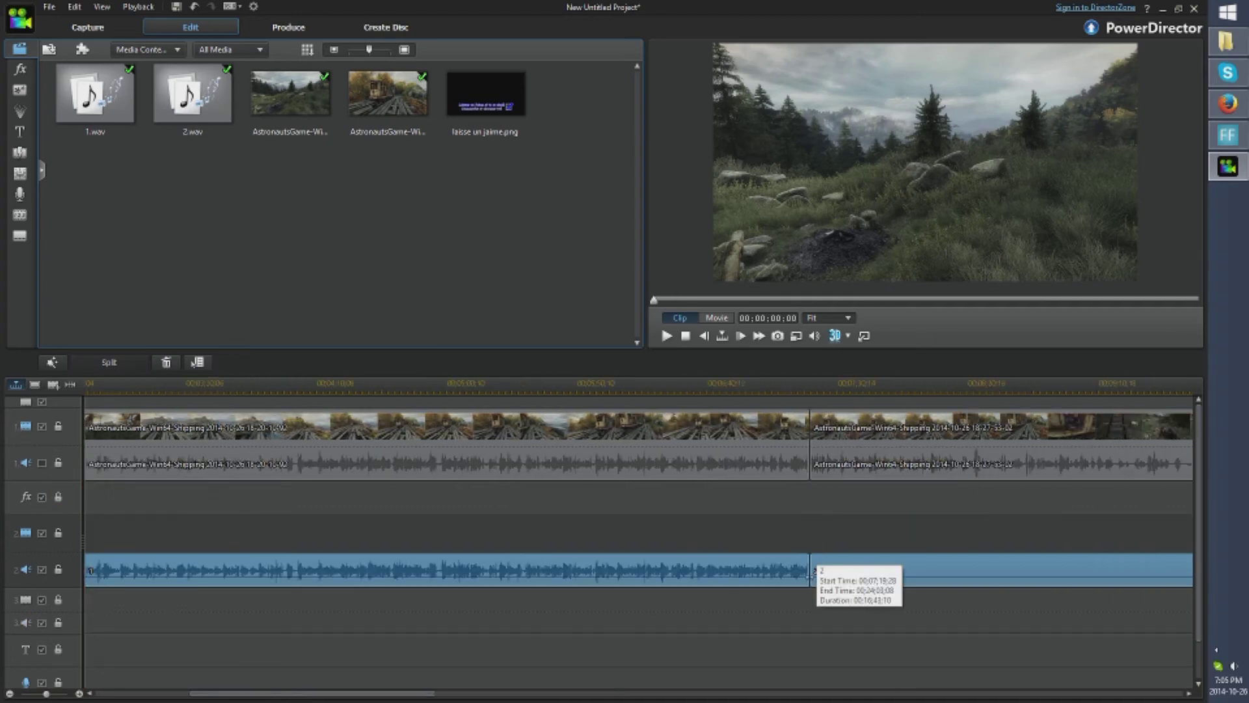
drag(396, 694, 571, 698)
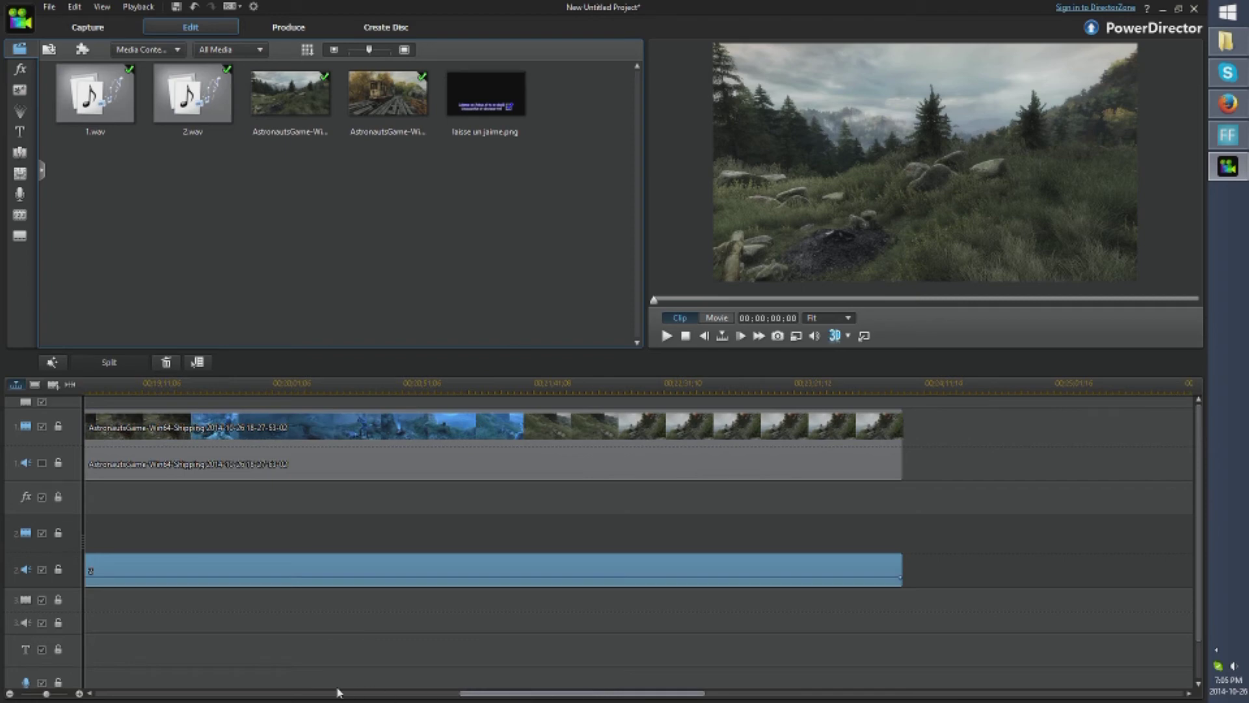
drag(338, 693, 228, 689)
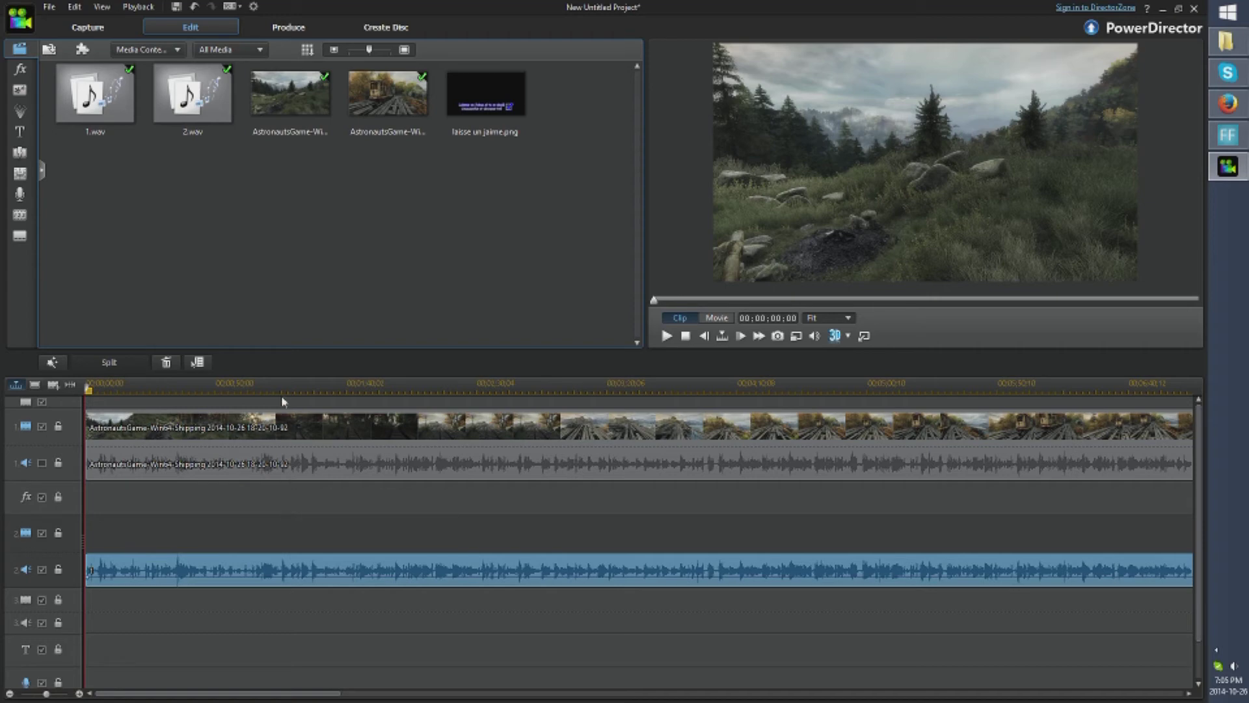
Step: Add the laisse un jaime image to video track 2, lengthen its duration and align its end with the end of the second video
drag(215, 693, 814, 694)
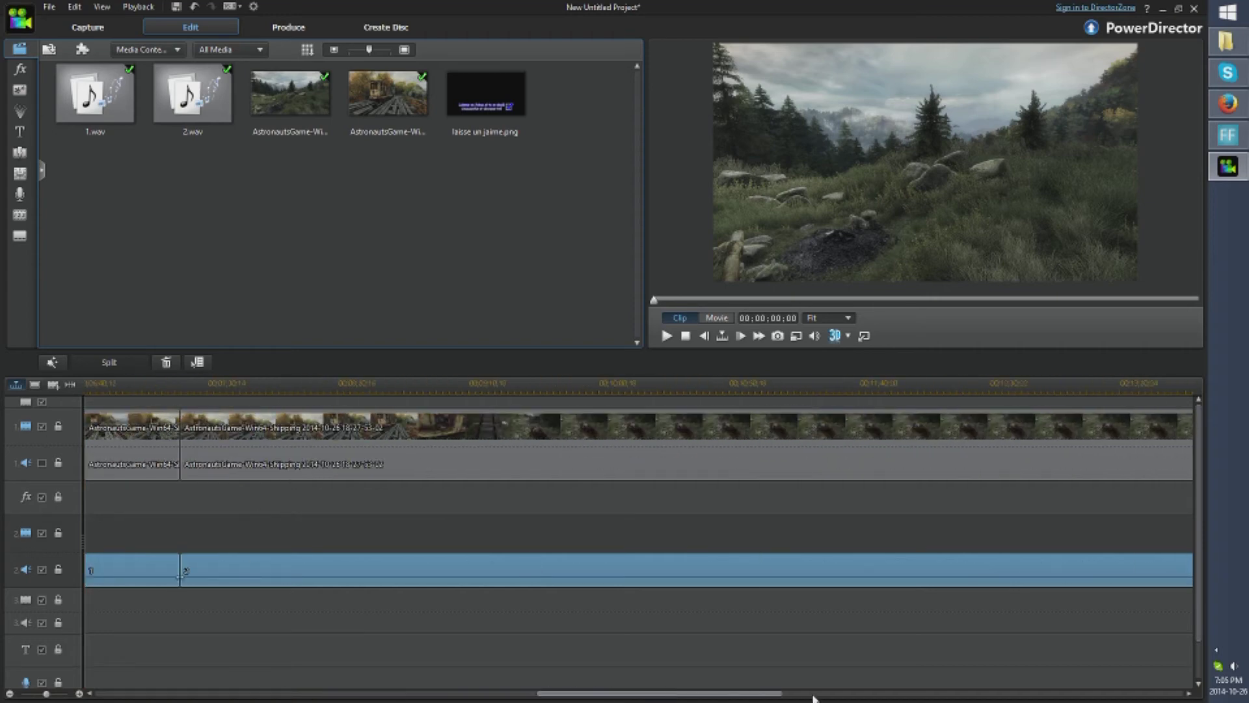
drag(898, 693, 1151, 693)
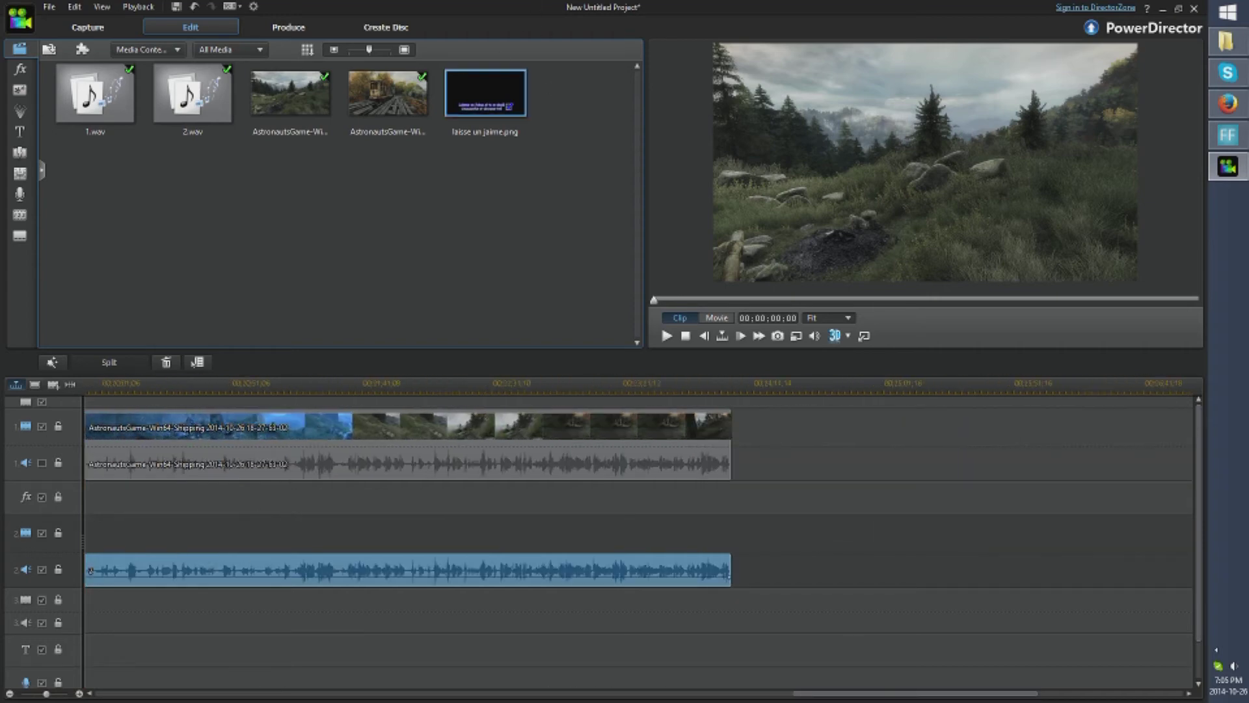
drag(493, 404, 496, 534)
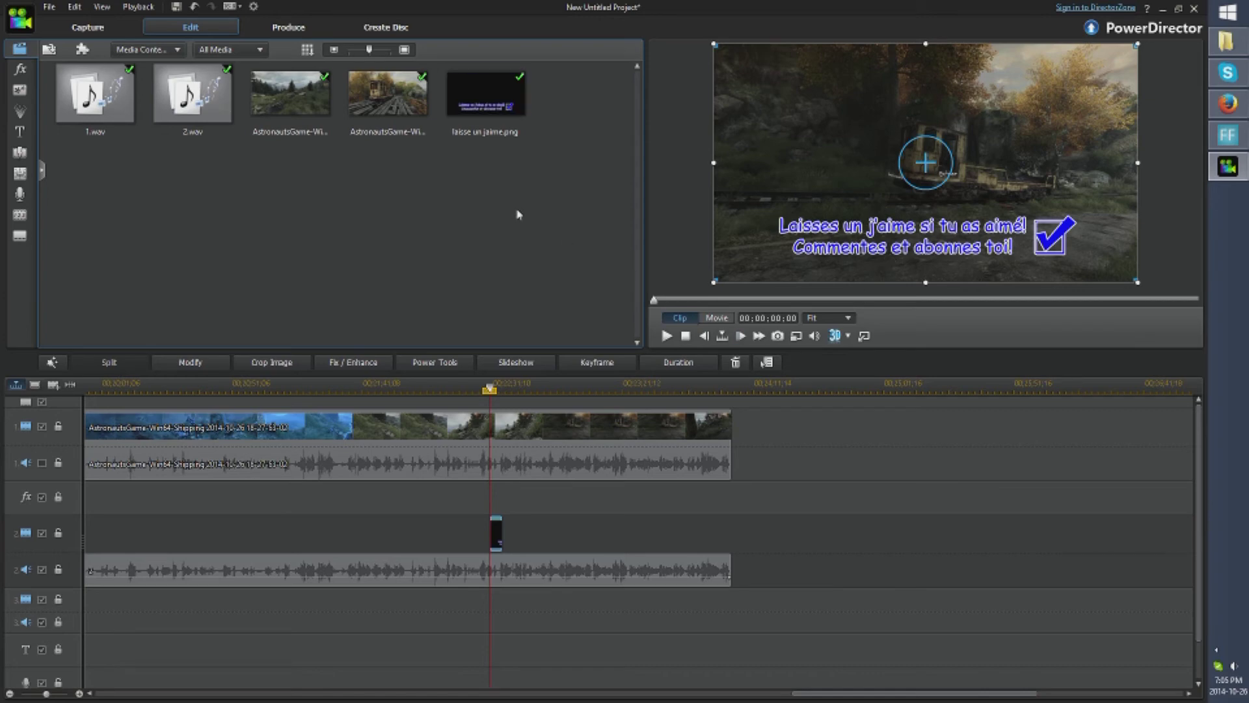
click(688, 363)
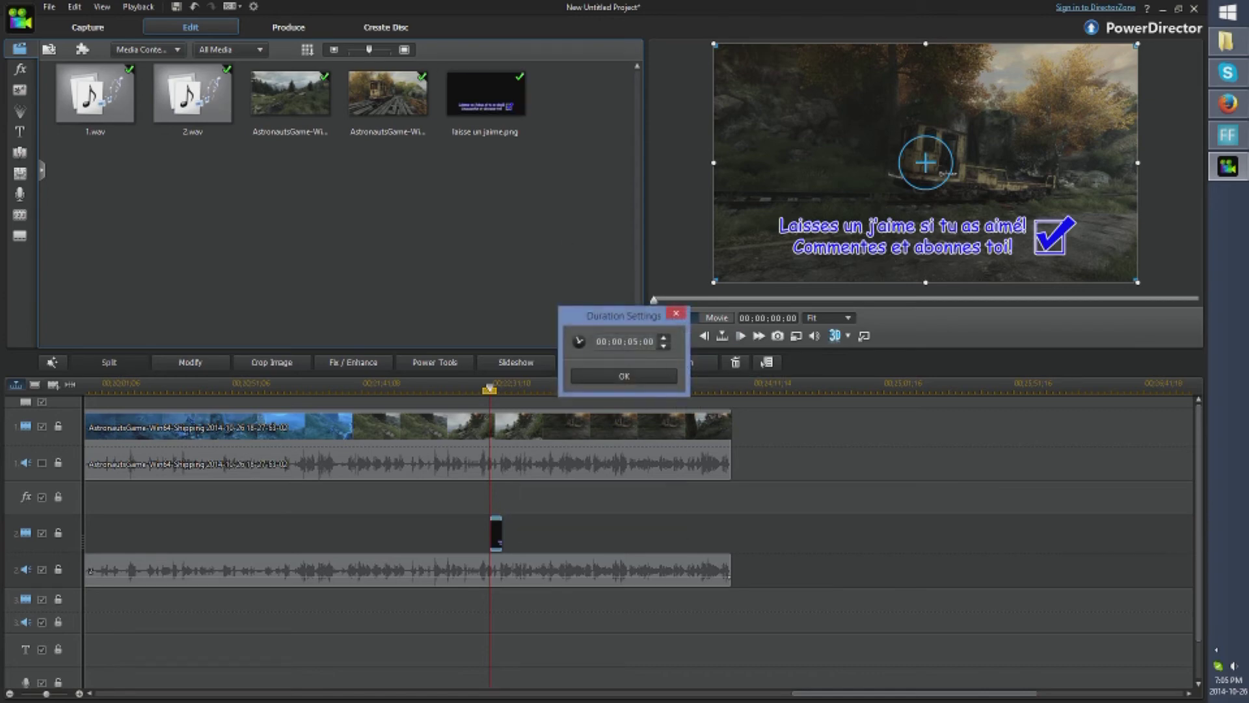
key(Return)
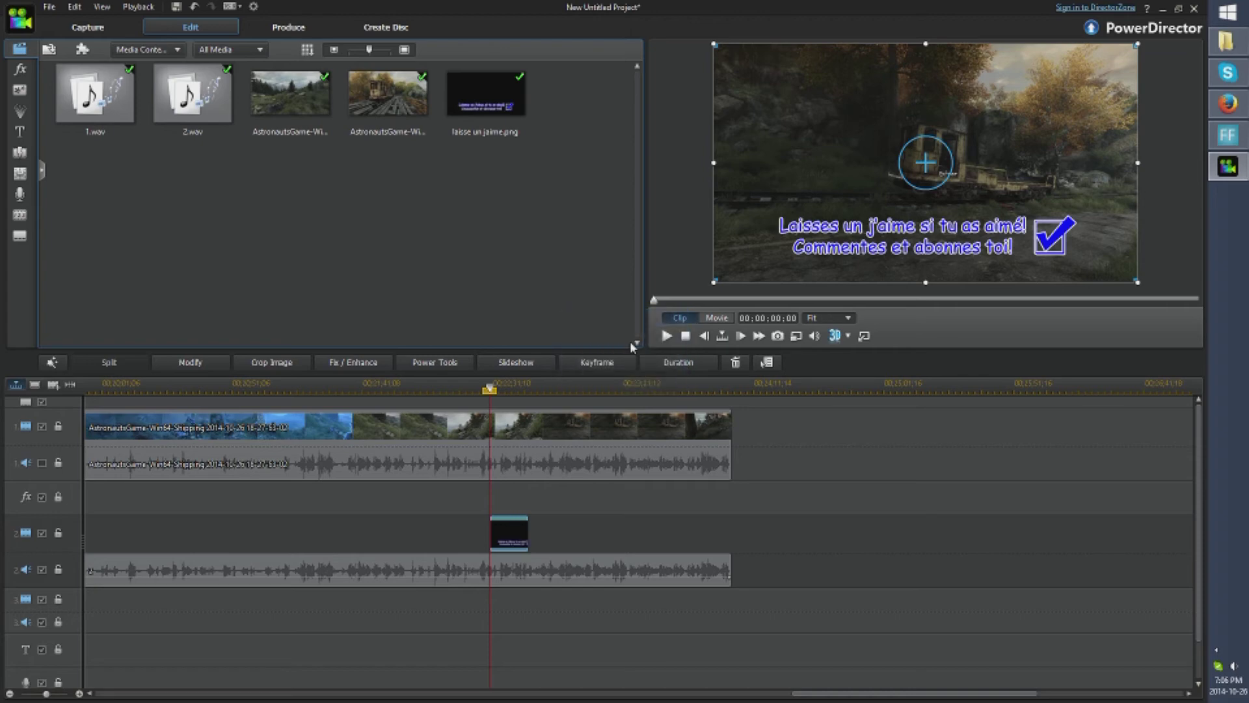
drag(552, 545, 706, 551)
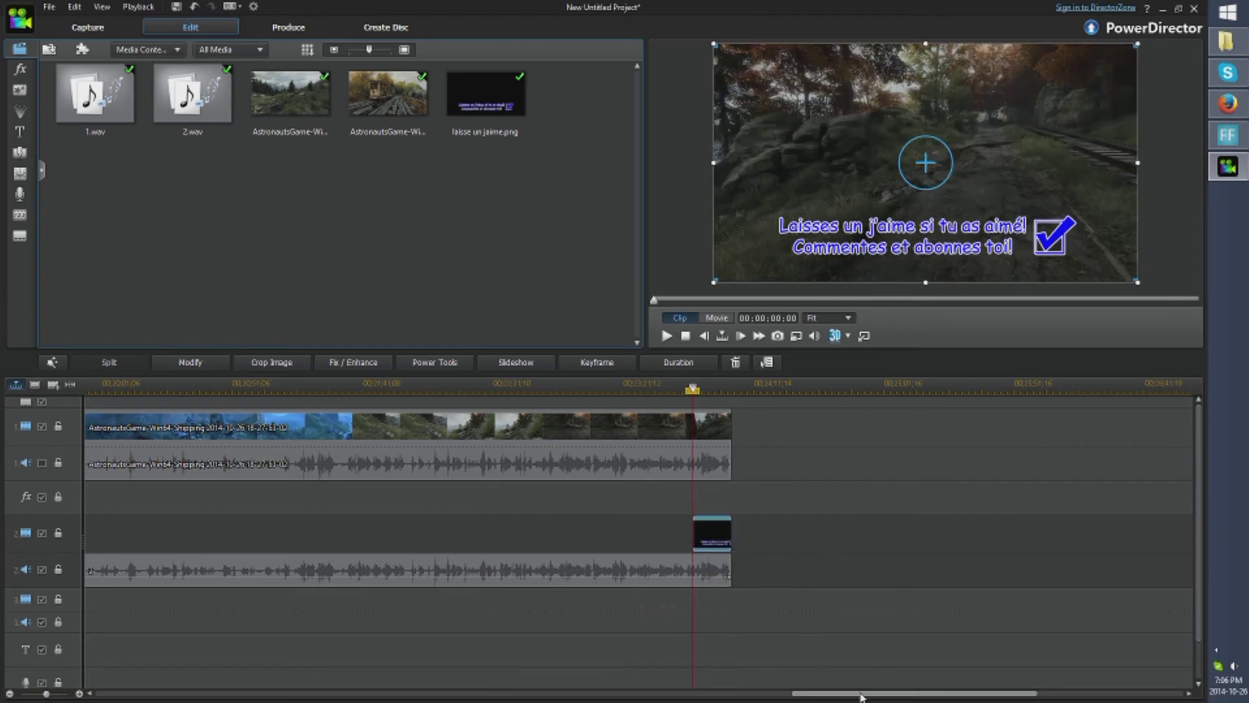
Step: Add a Fade transition at the beginning of the first video on track 1 and preview it
drag(861, 698, 147, 698)
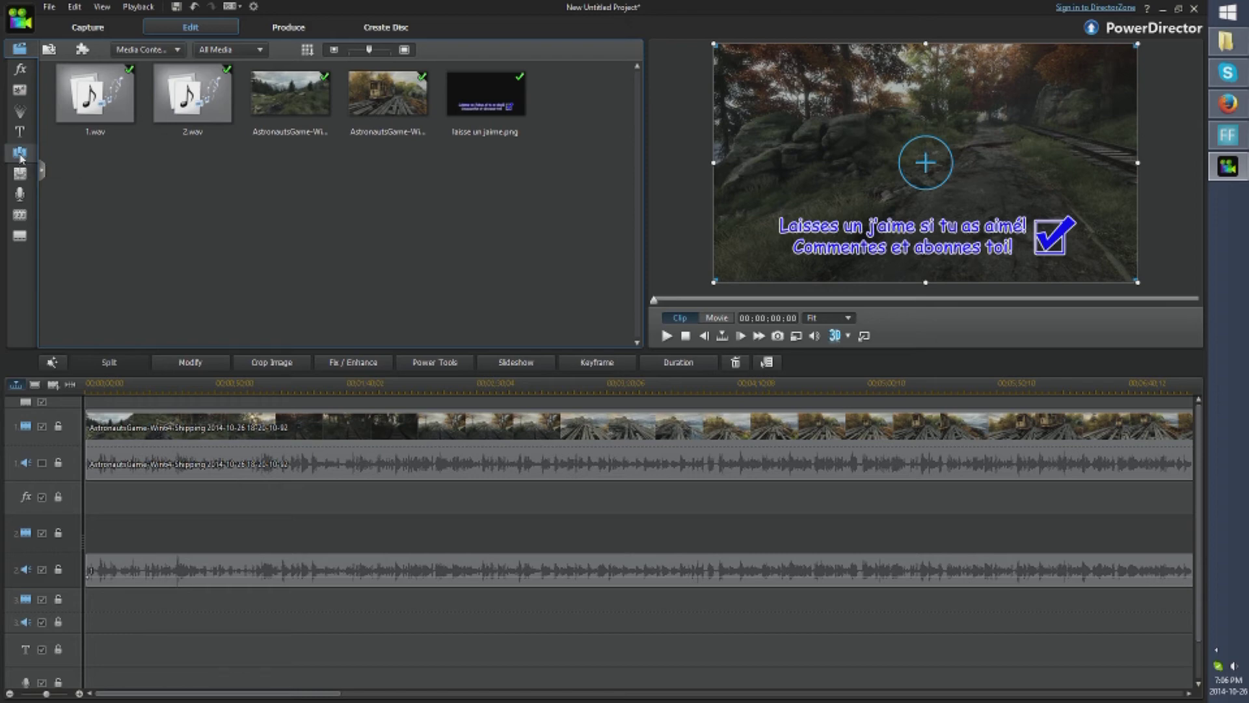
click(19, 154)
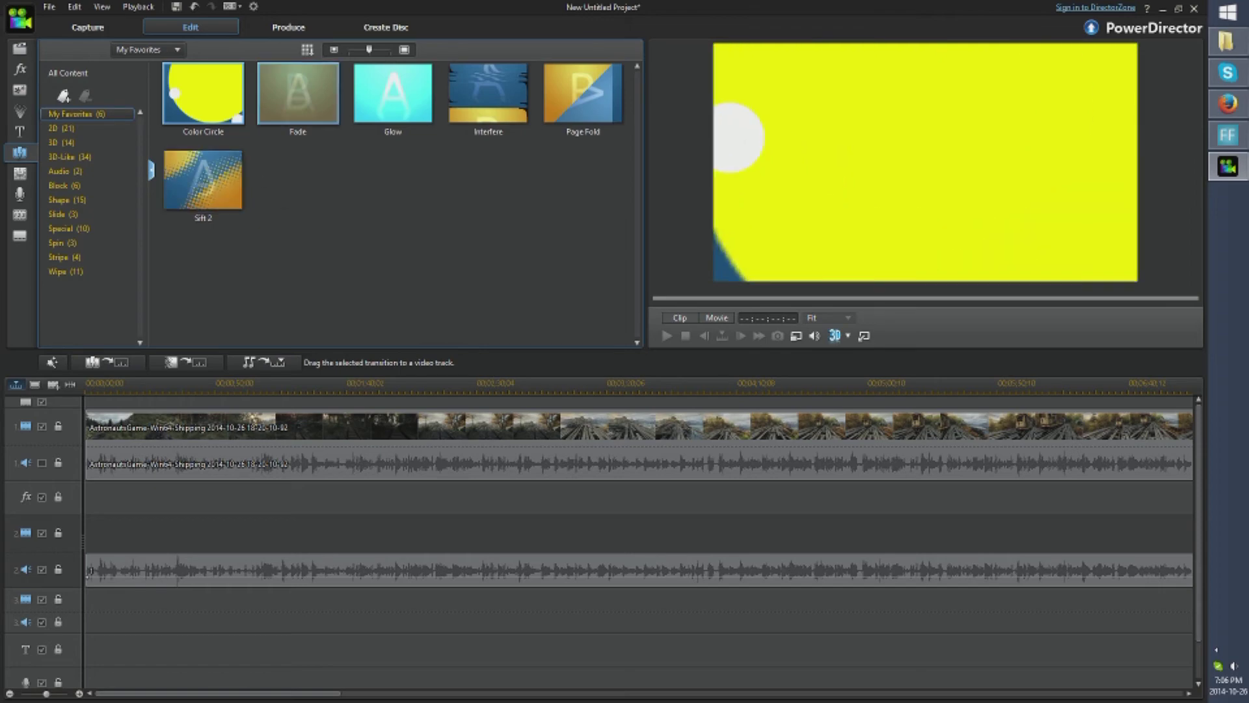
drag(291, 112, 91, 443)
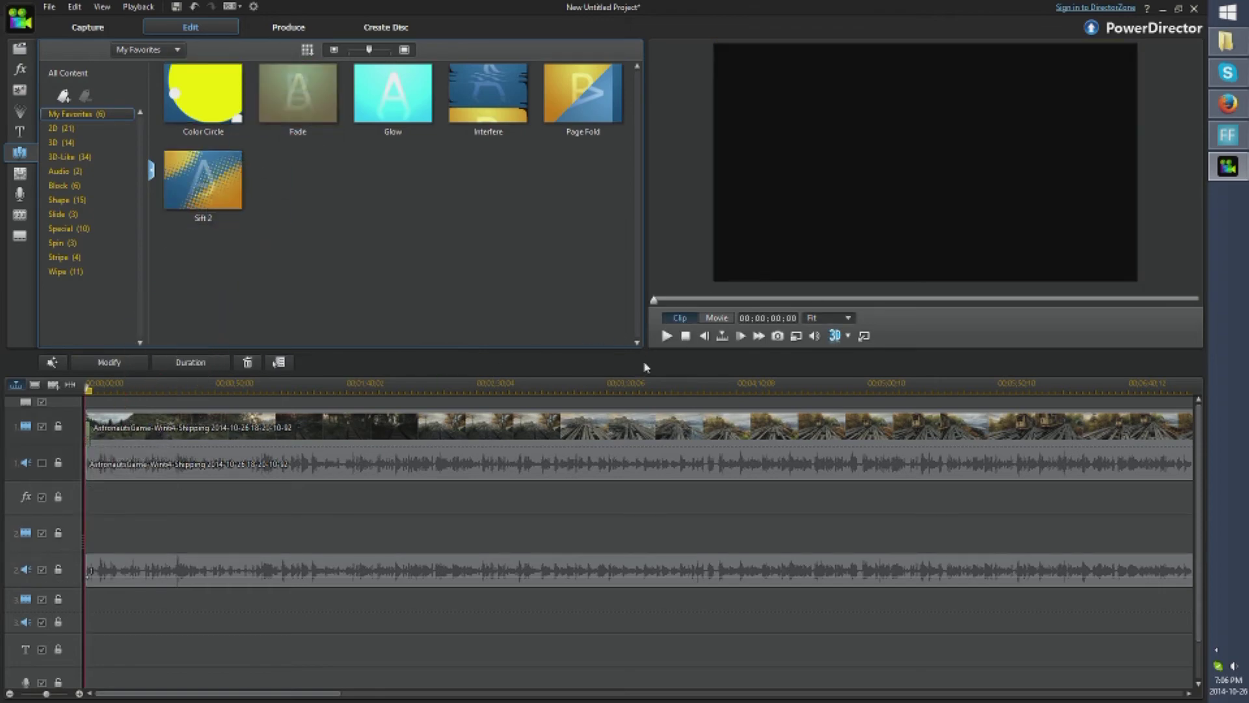
click(667, 337)
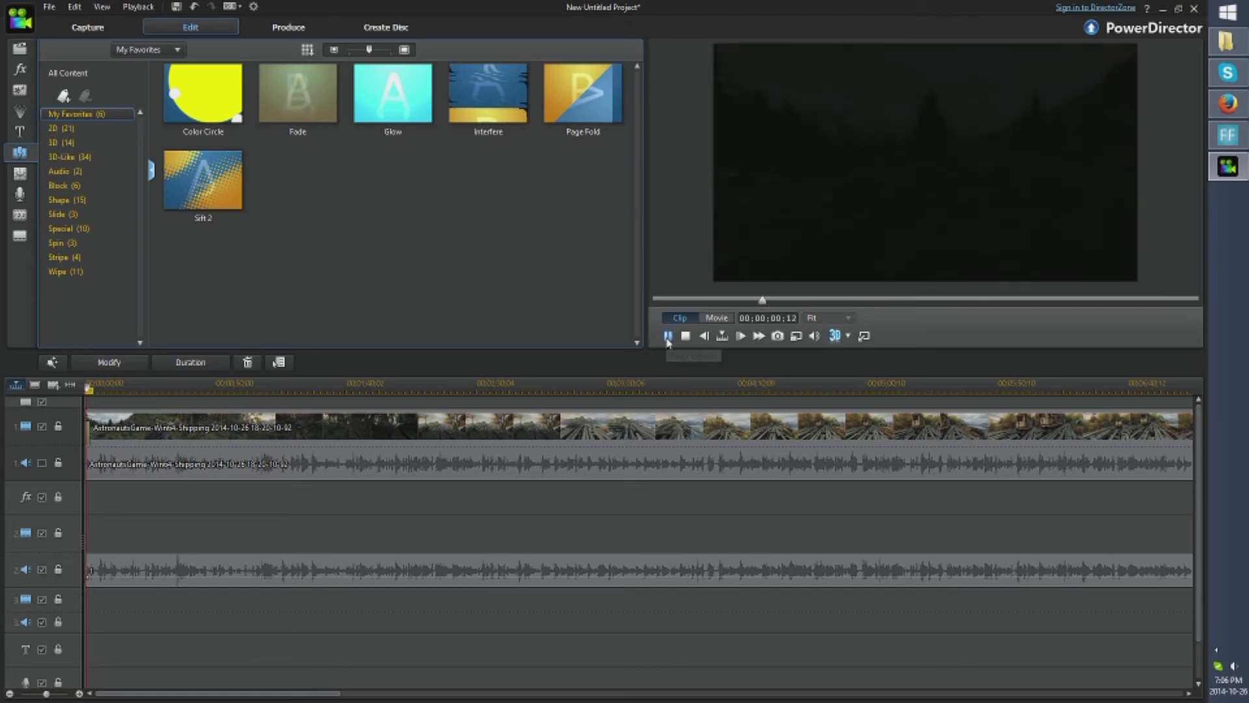
click(686, 336)
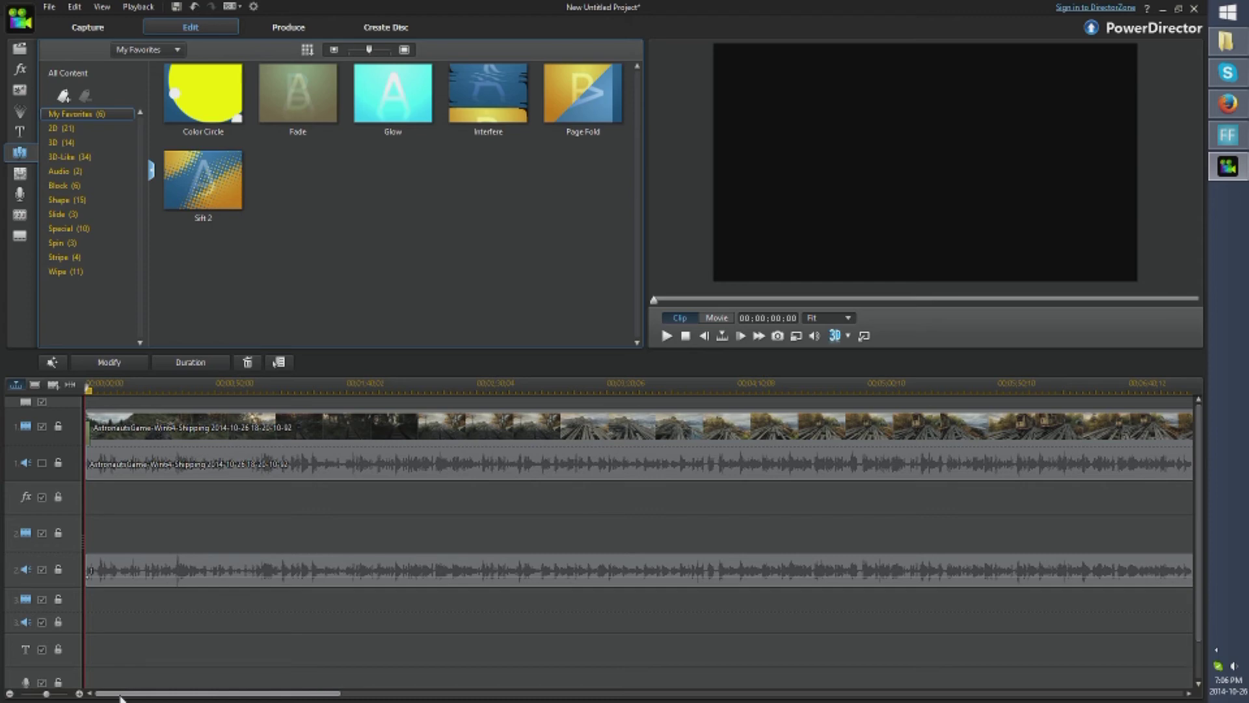
Step: Insert a Page Fold transition between the two videos on track 1 and preview it
drag(121, 696, 247, 695)
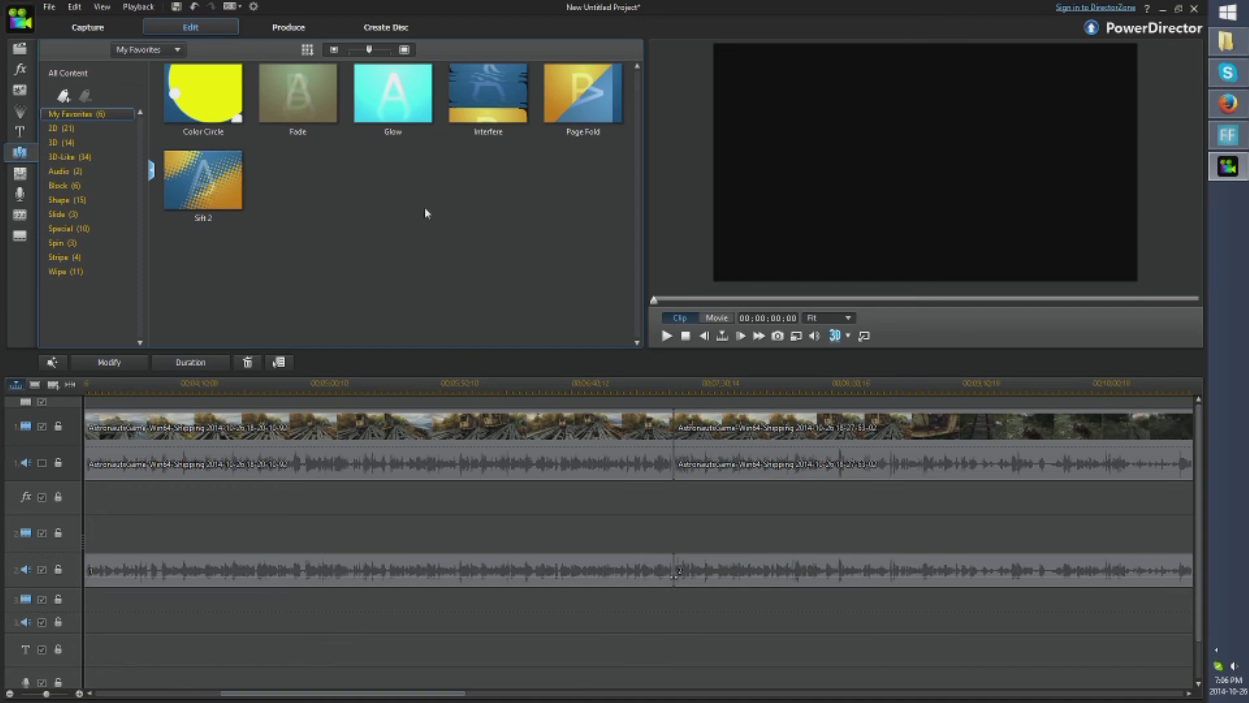
drag(585, 93, 674, 449)
click(671, 386)
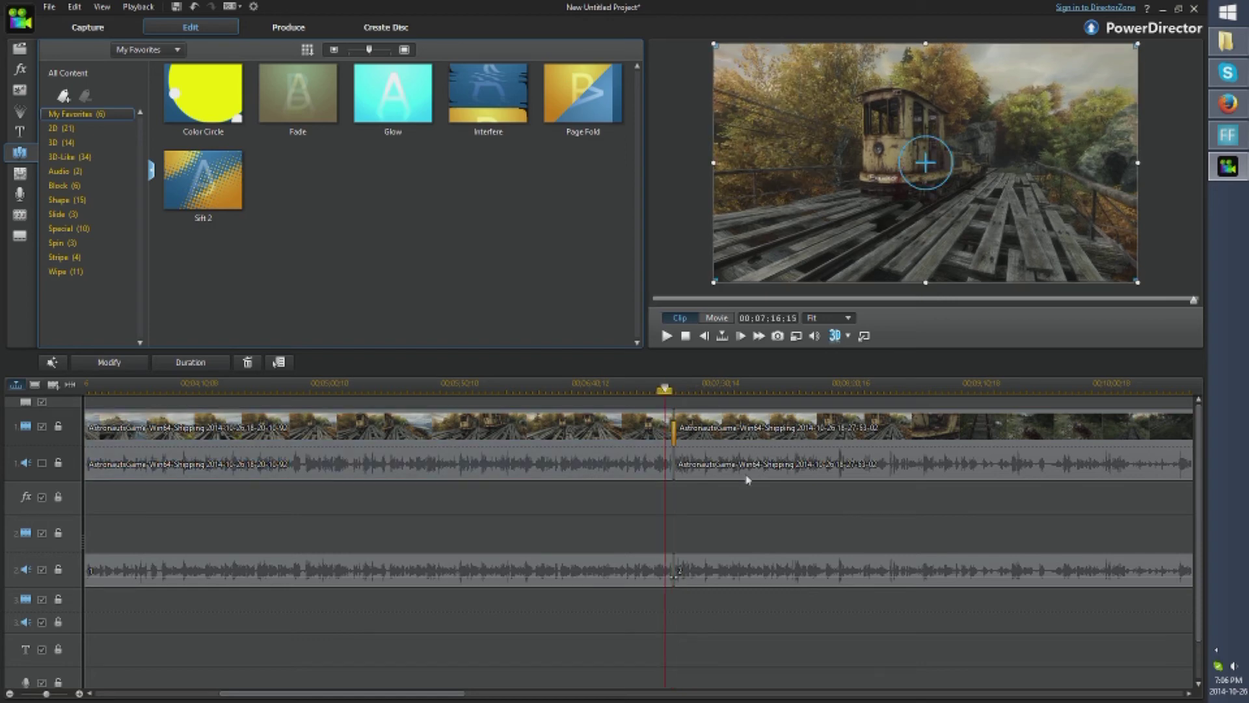
click(667, 336)
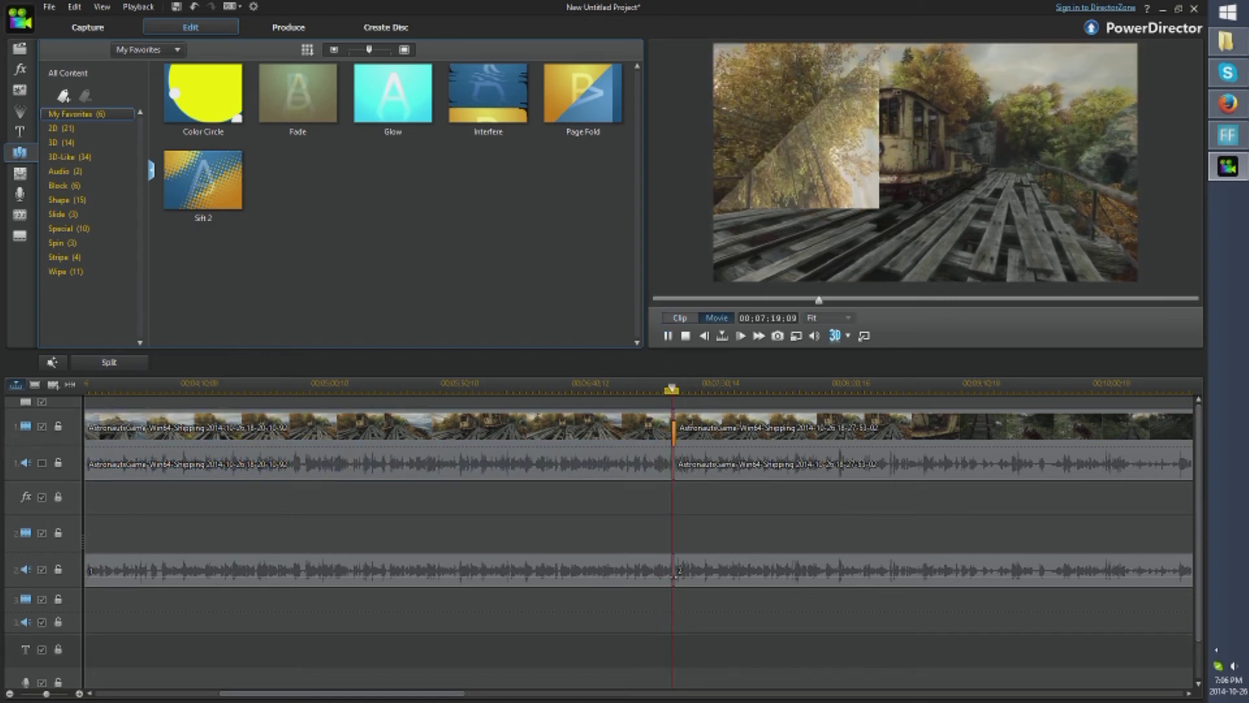
click(667, 335)
Step: Add a Fade transition at the start of the laisse un jaime image on track 2 and preview it over the video
drag(447, 695, 988, 695)
drag(298, 92, 841, 538)
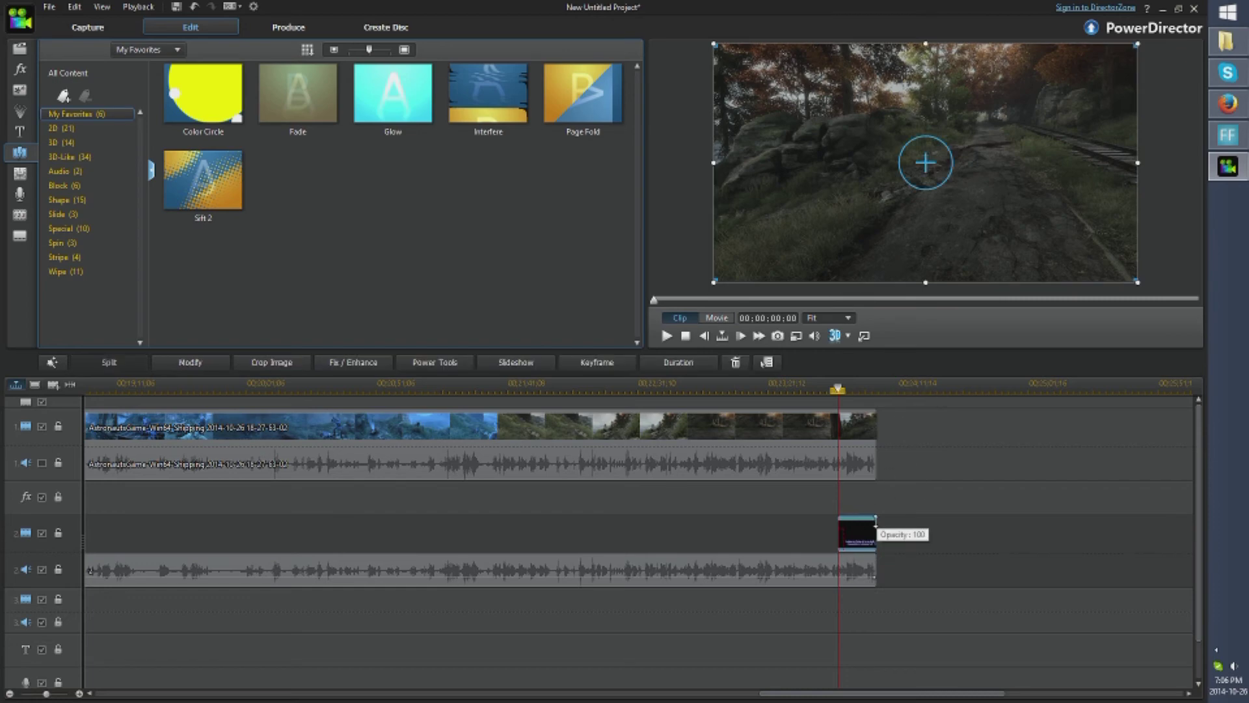
click(857, 388)
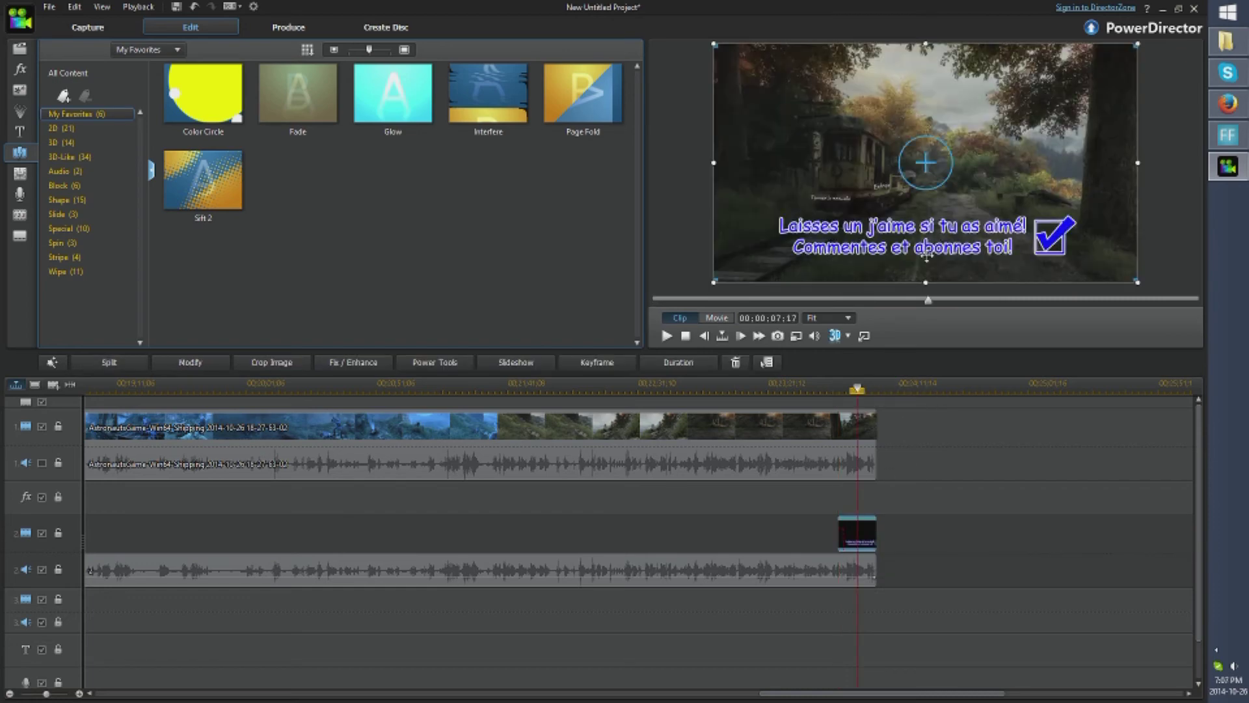
click(831, 389)
click(987, 664)
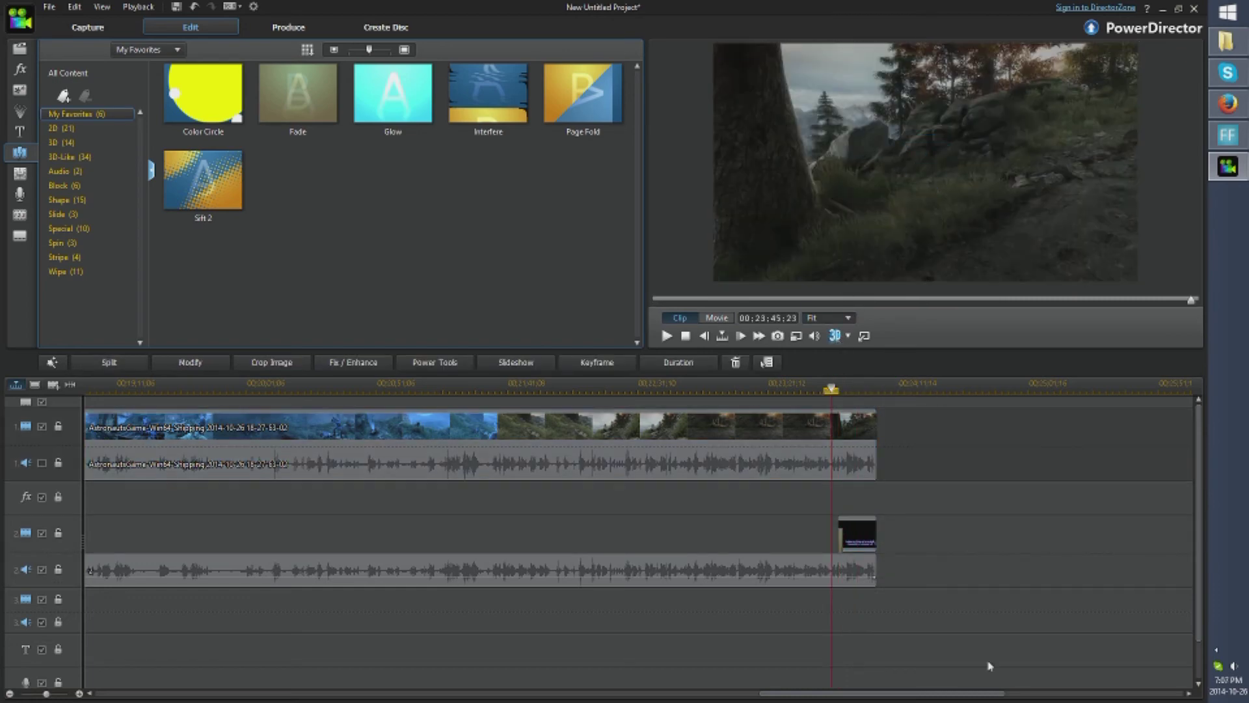
click(667, 336)
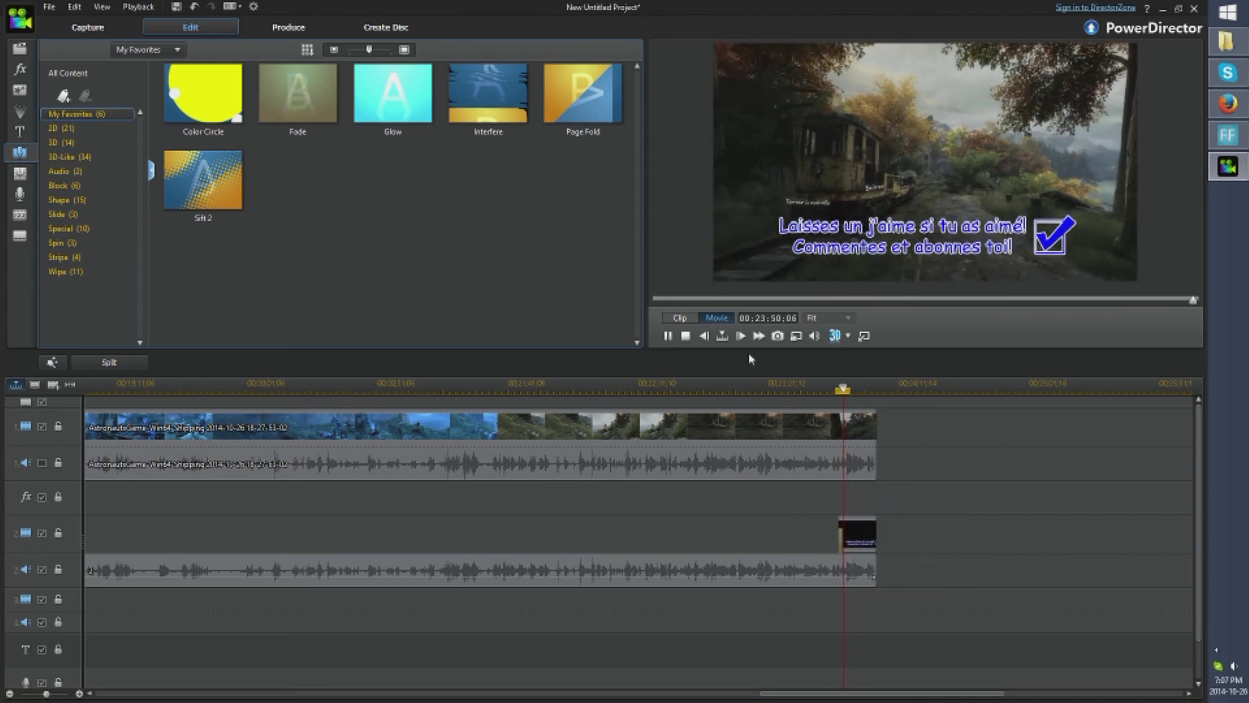
click(668, 336)
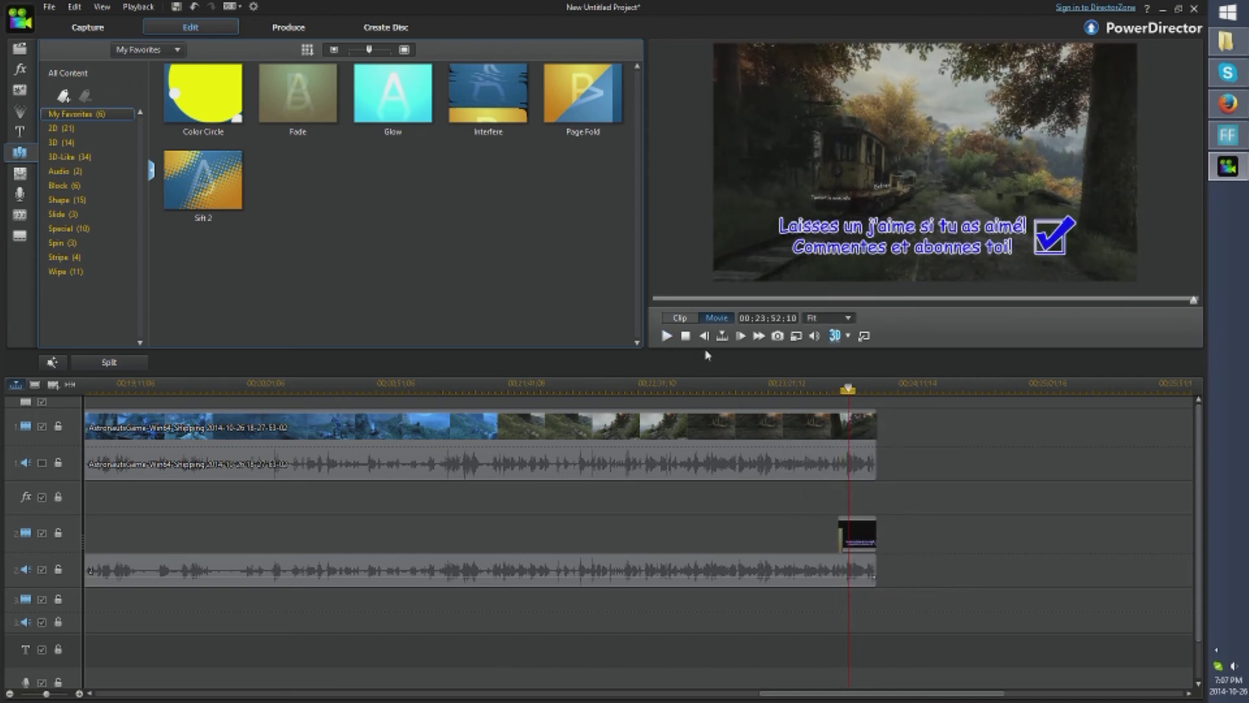
Step: Add a Fade transition at the end of the second video on track 1 and preview it
drag(298, 93, 877, 437)
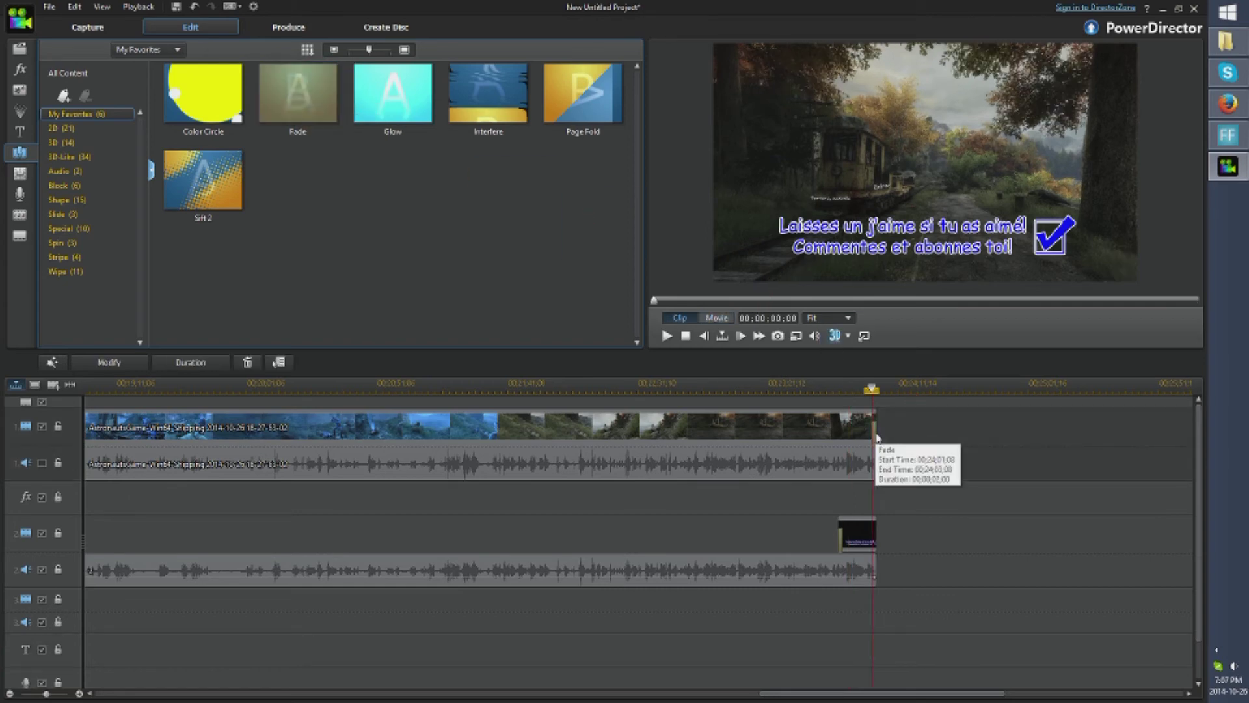
click(666, 336)
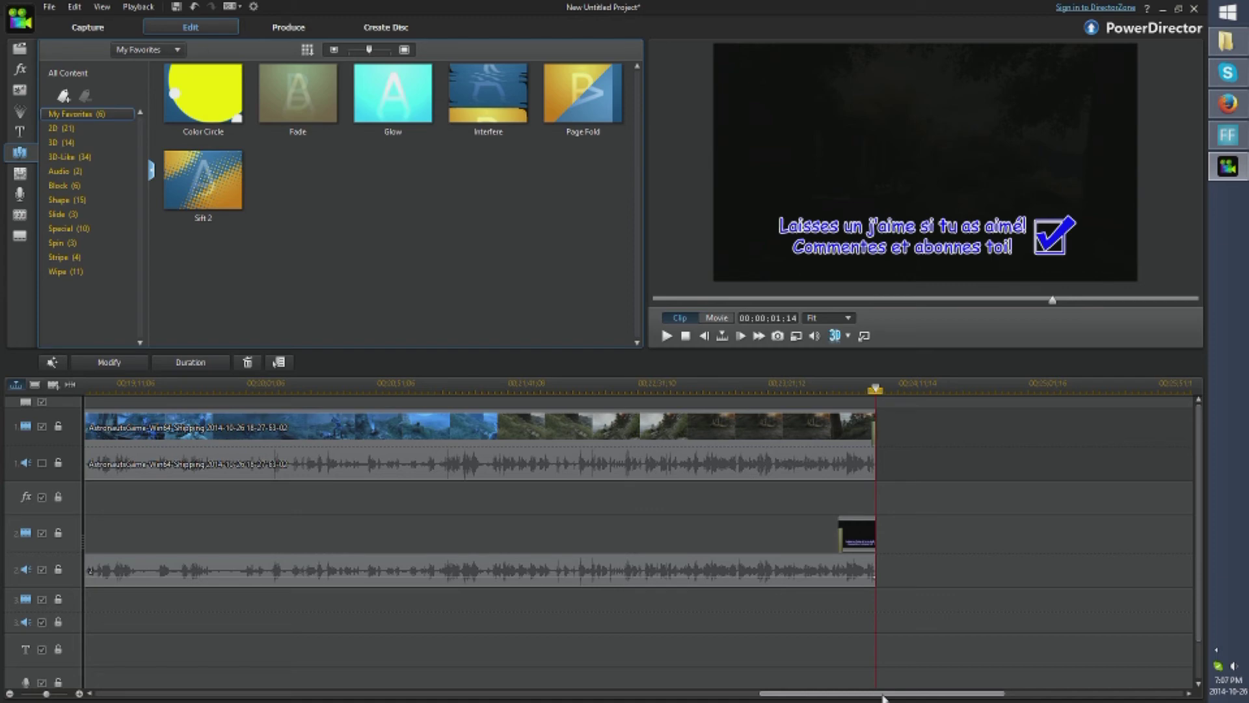
Step: Go to the movie's Produce stage and switch to File Explorer with The Vanishing of Ethan carter folder
drag(884, 697, 706, 697)
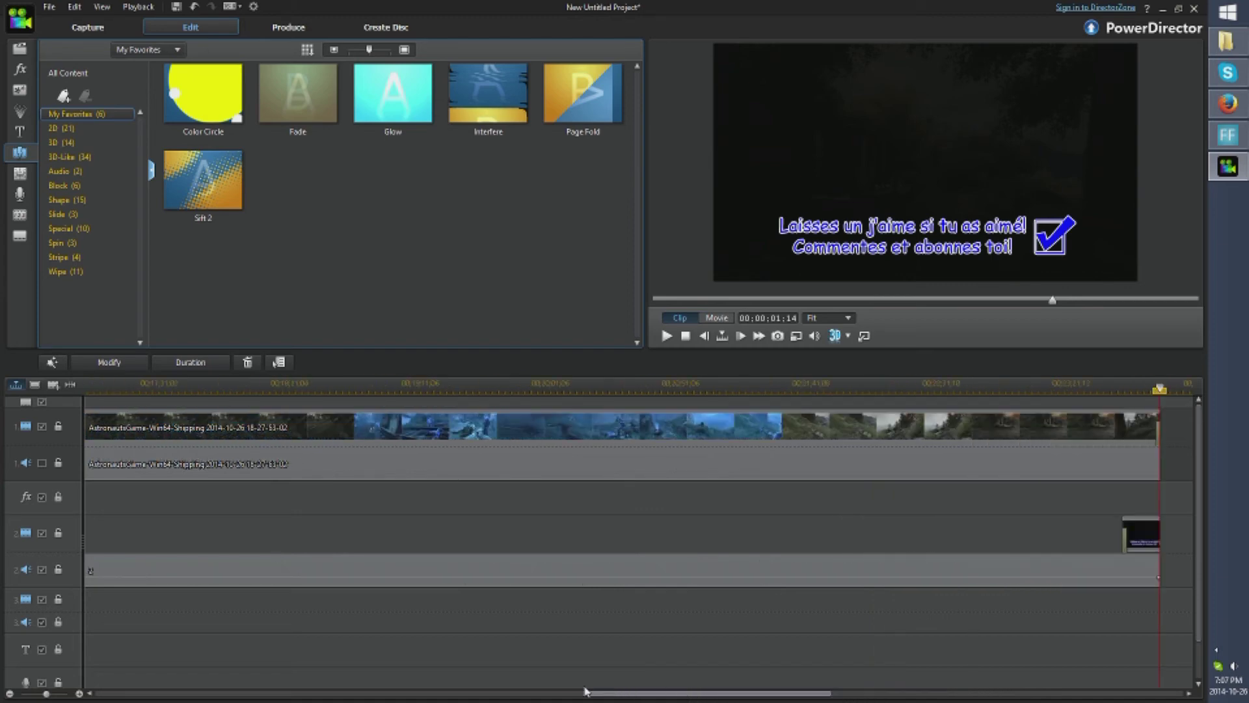
drag(584, 691, 184, 687)
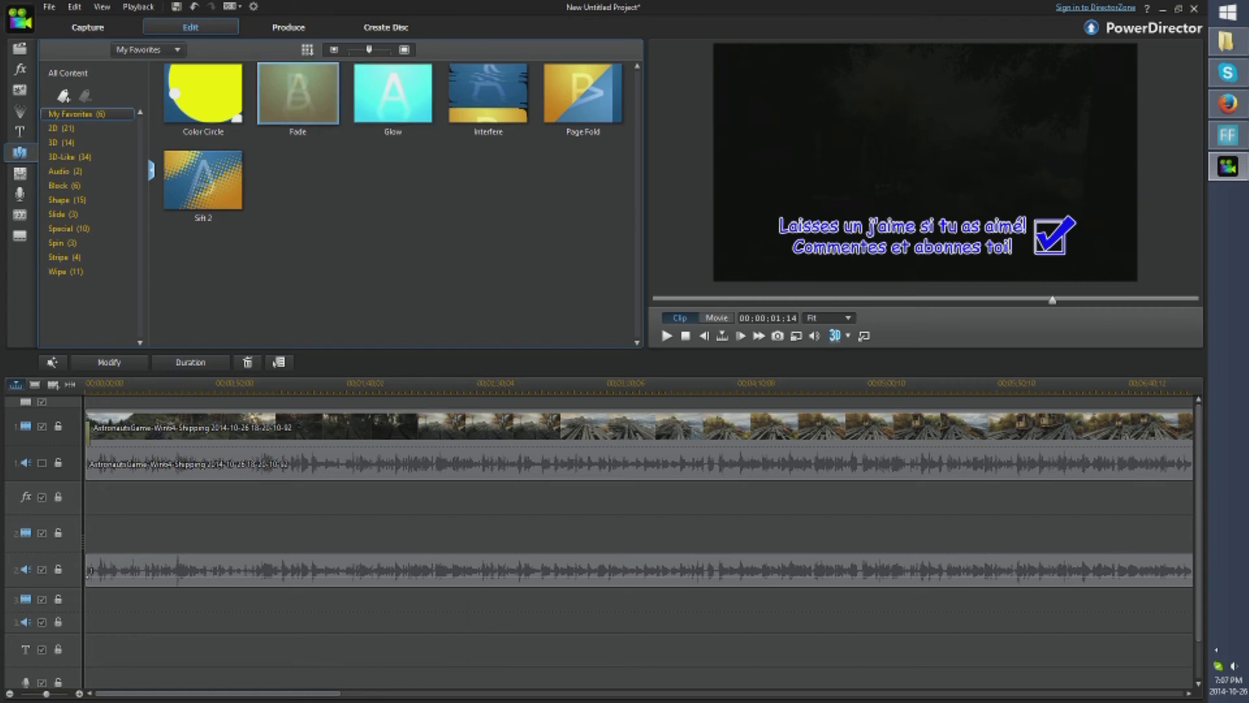
click(288, 27)
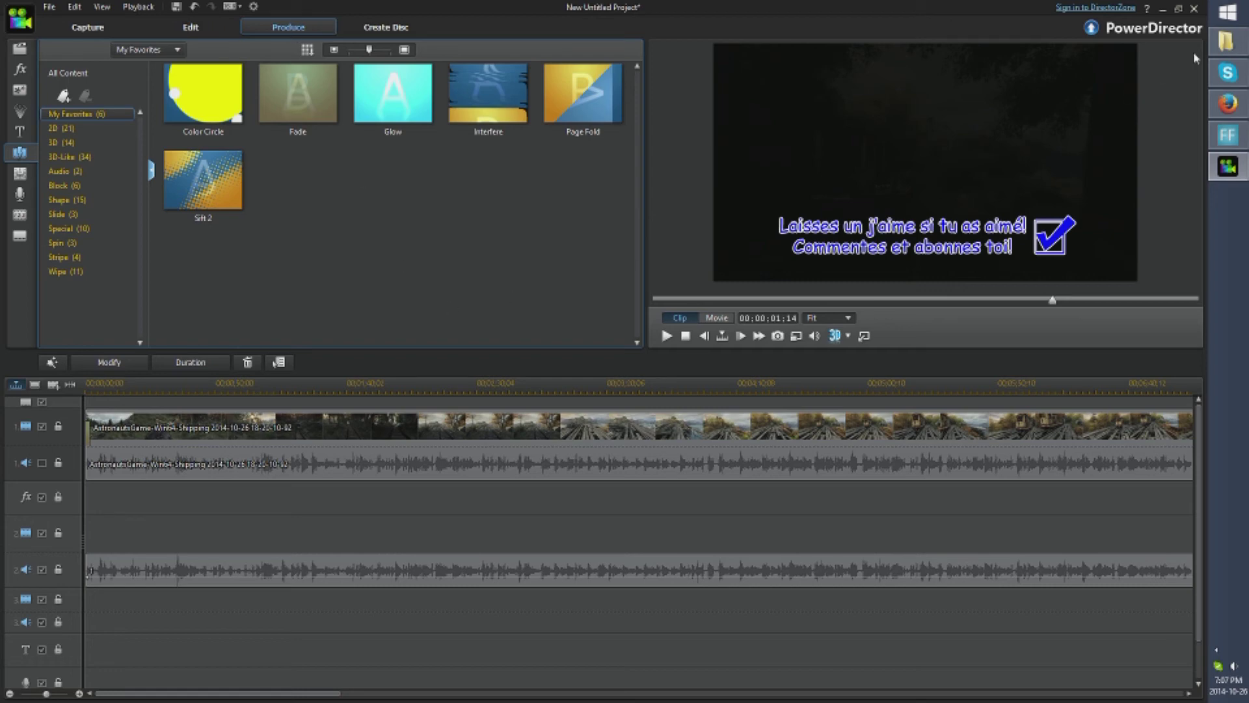
click(1226, 40)
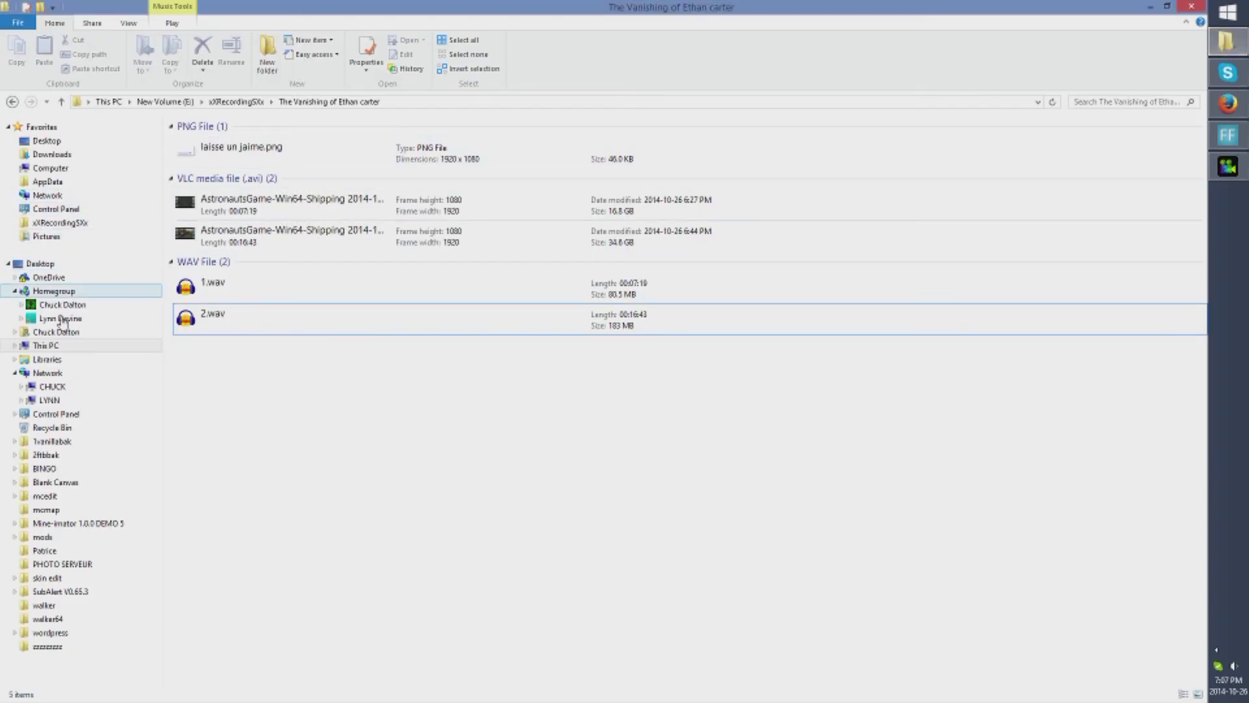
Step: Browse to the episode folder 9 inside LetsPlay > The Vanishing of Ethan Carter on Local Disk (D:)
click(45, 345)
click(442, 223)
double_click(442, 223)
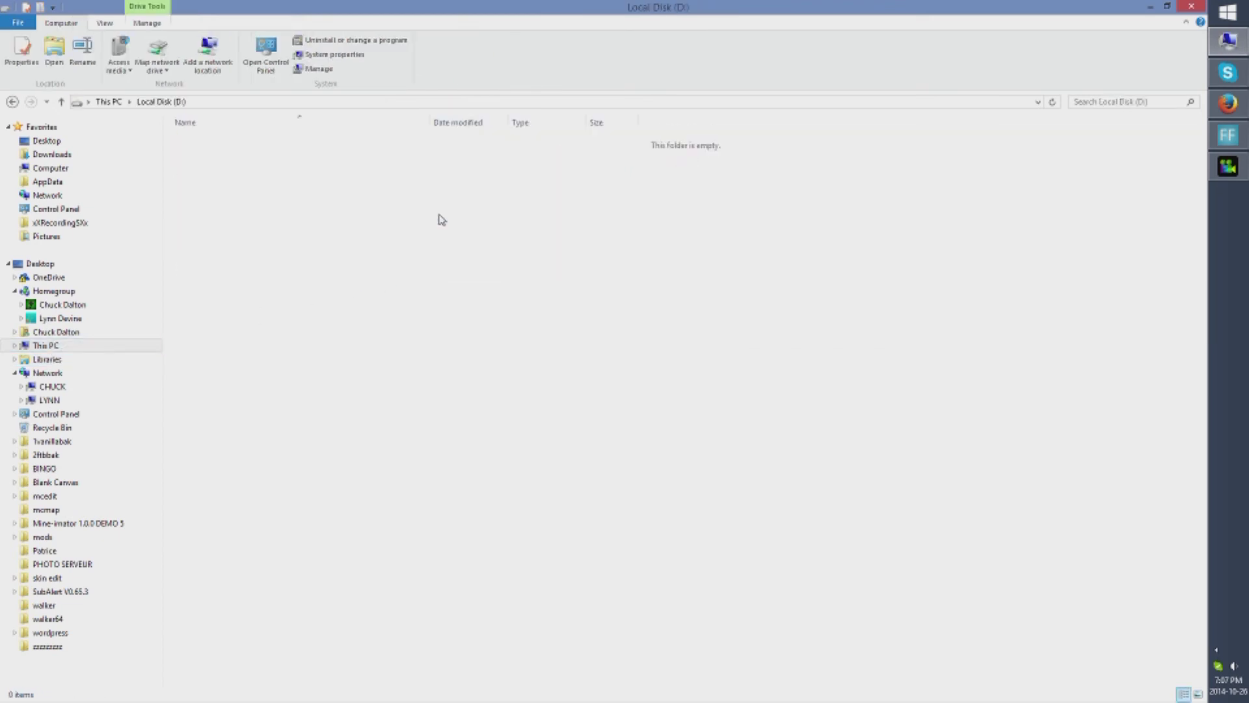
double_click(225, 185)
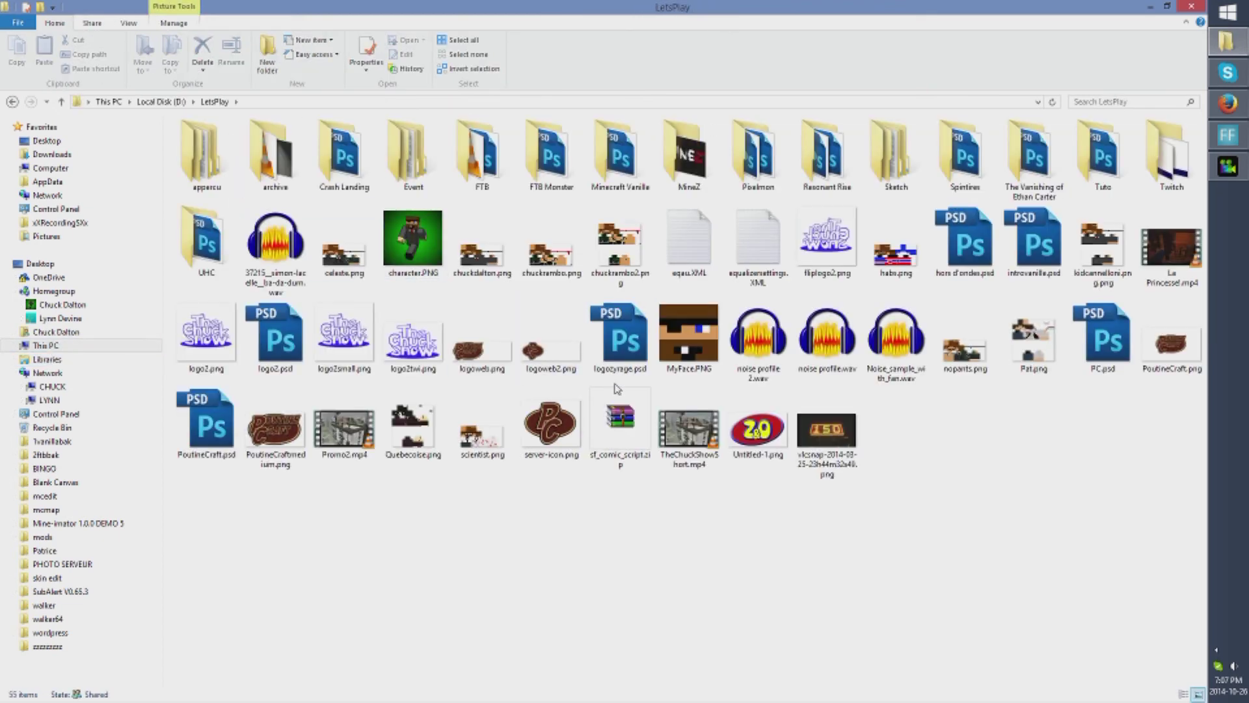
double_click(1055, 181)
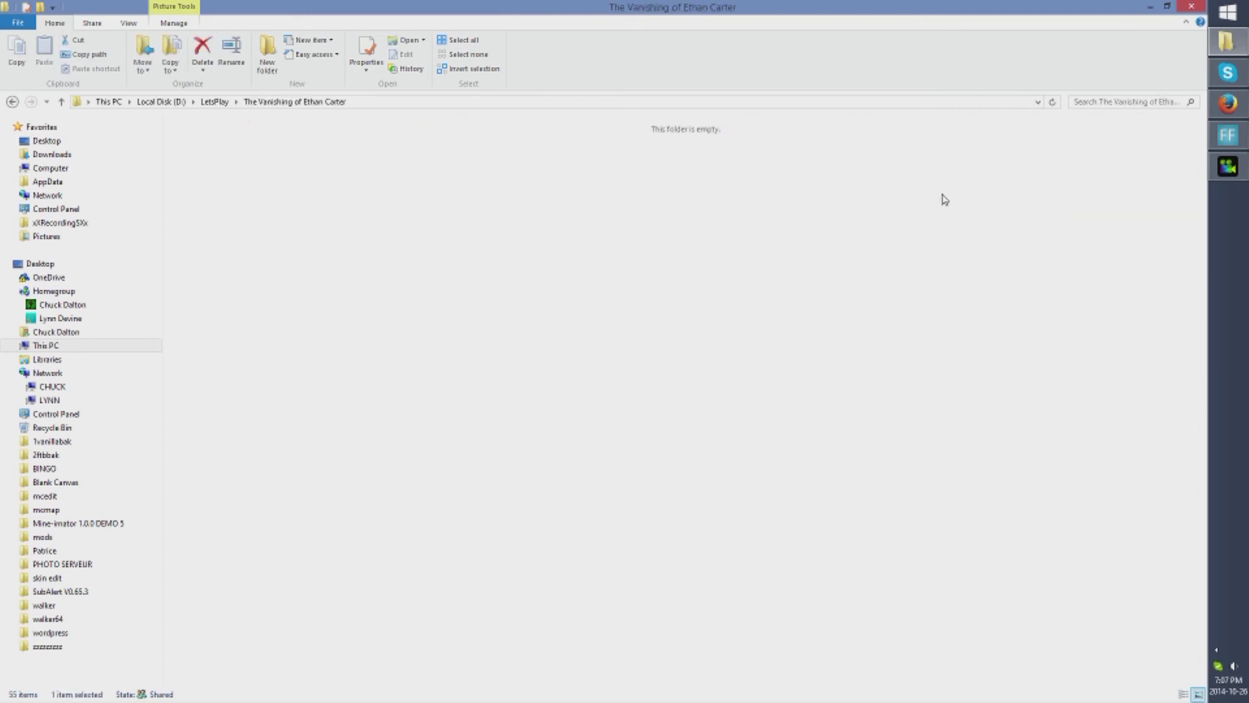
click(403, 172)
double_click(403, 172)
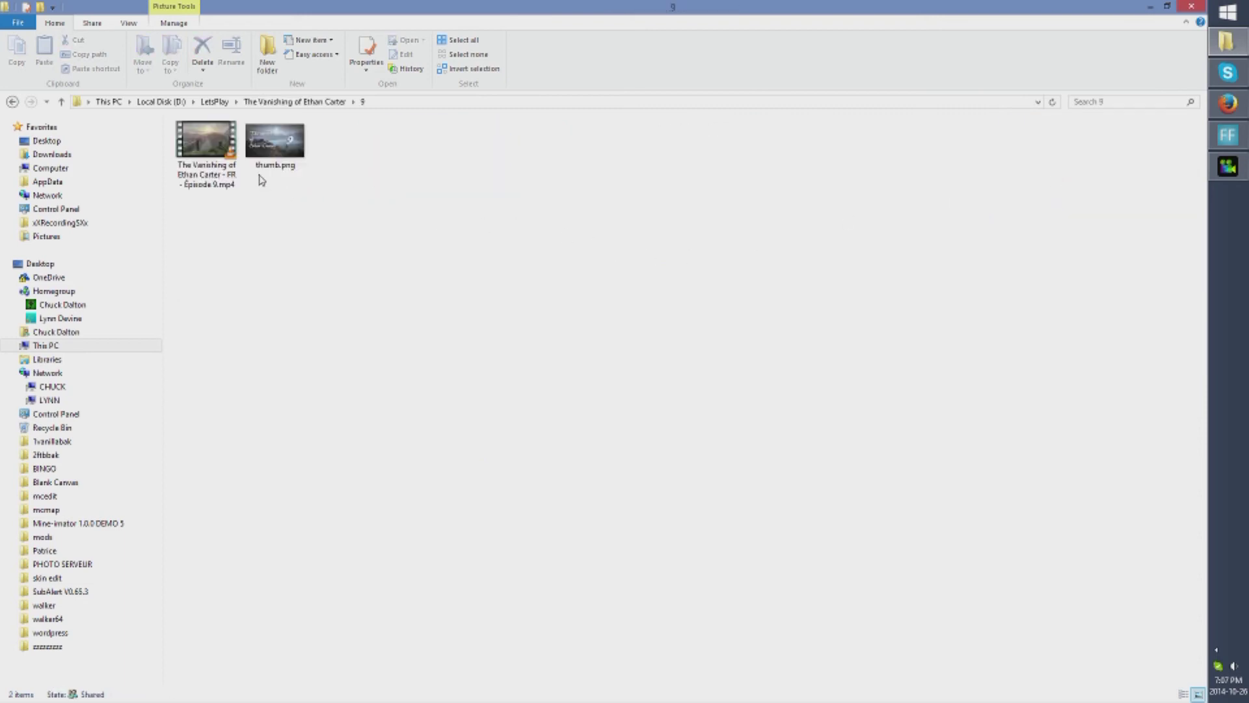
Step: Copy the file name of the episode 9 mp4 video without renaming it
click(212, 177)
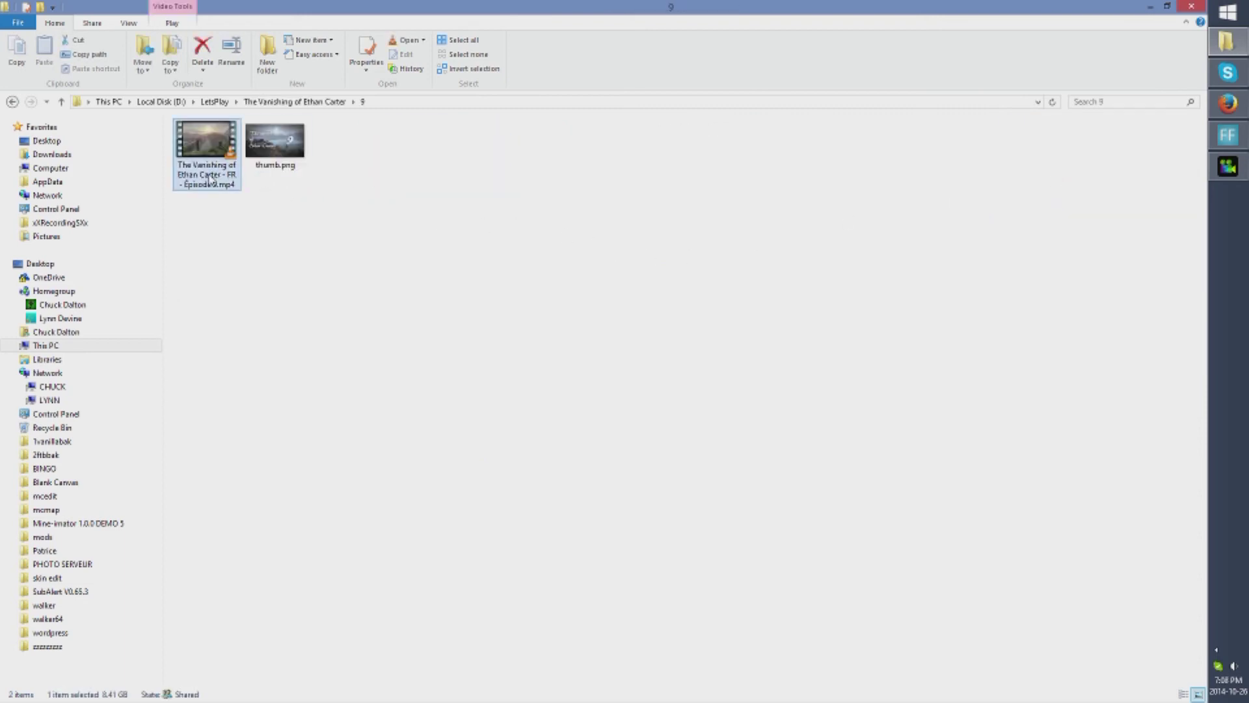
click(208, 177)
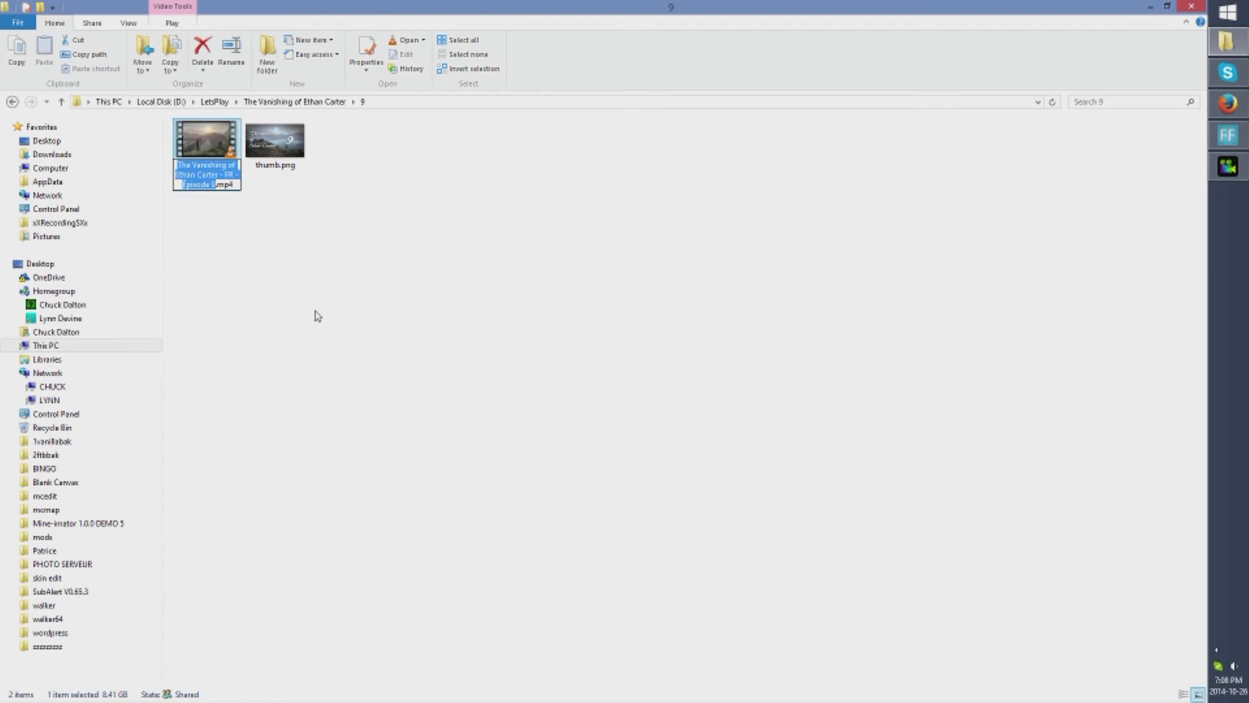
click(492, 408)
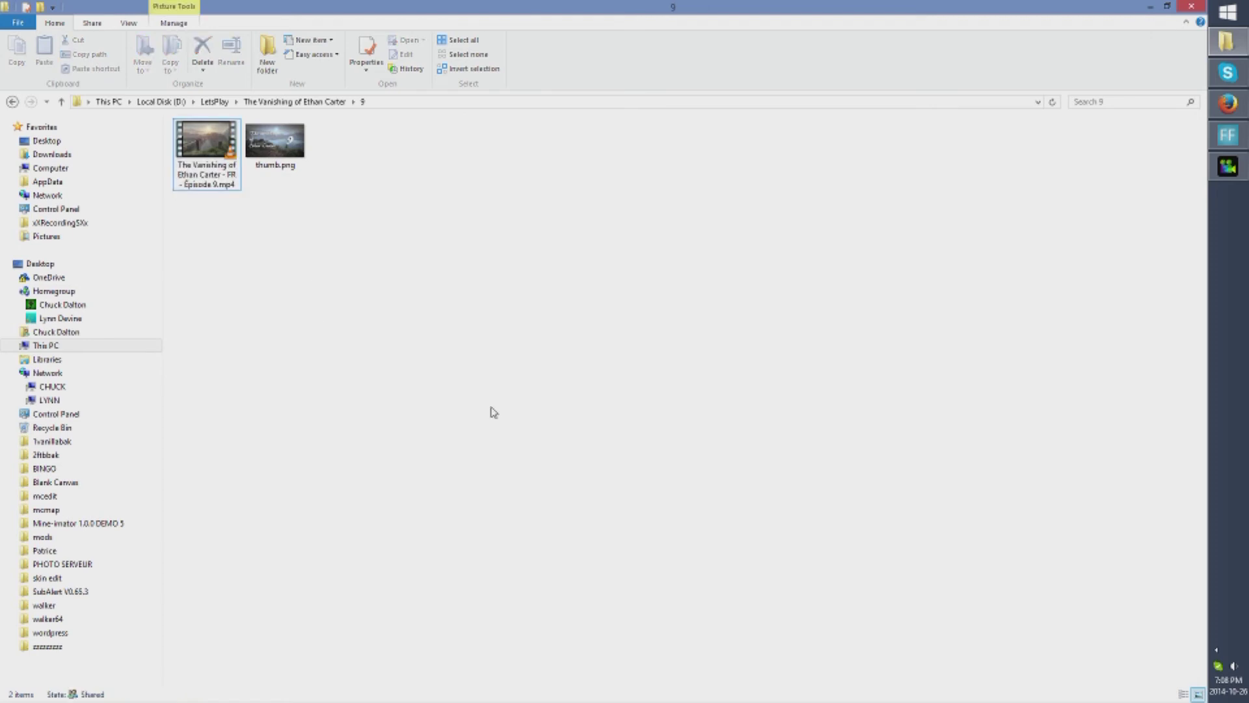
Step: Switch to PowerDirector and set the production format to MPEG-4 with the Custom profile type
click(1229, 171)
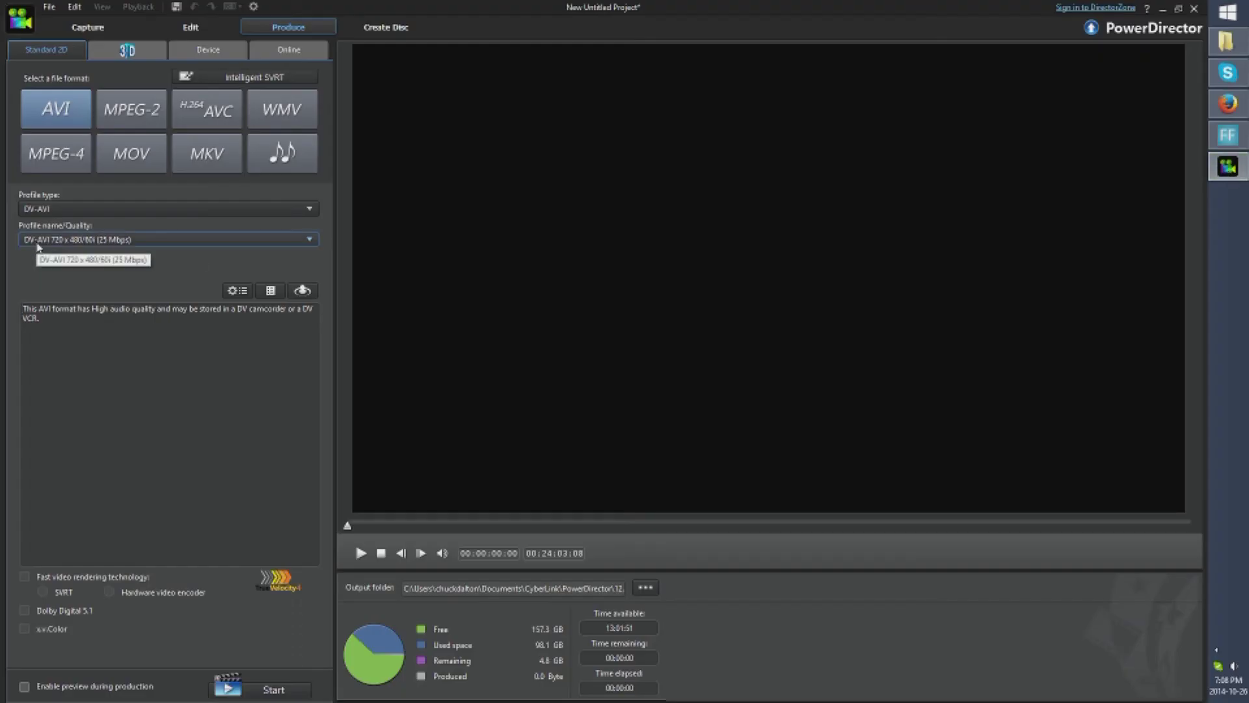
click(46, 167)
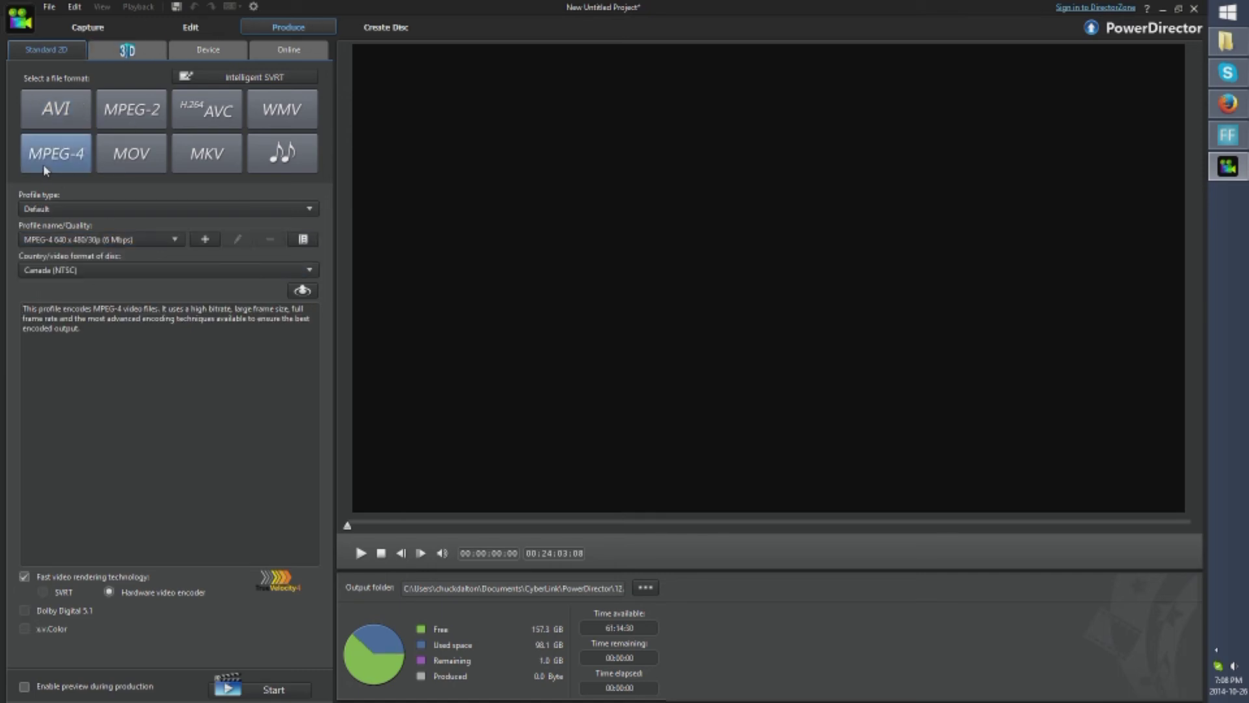
click(63, 208)
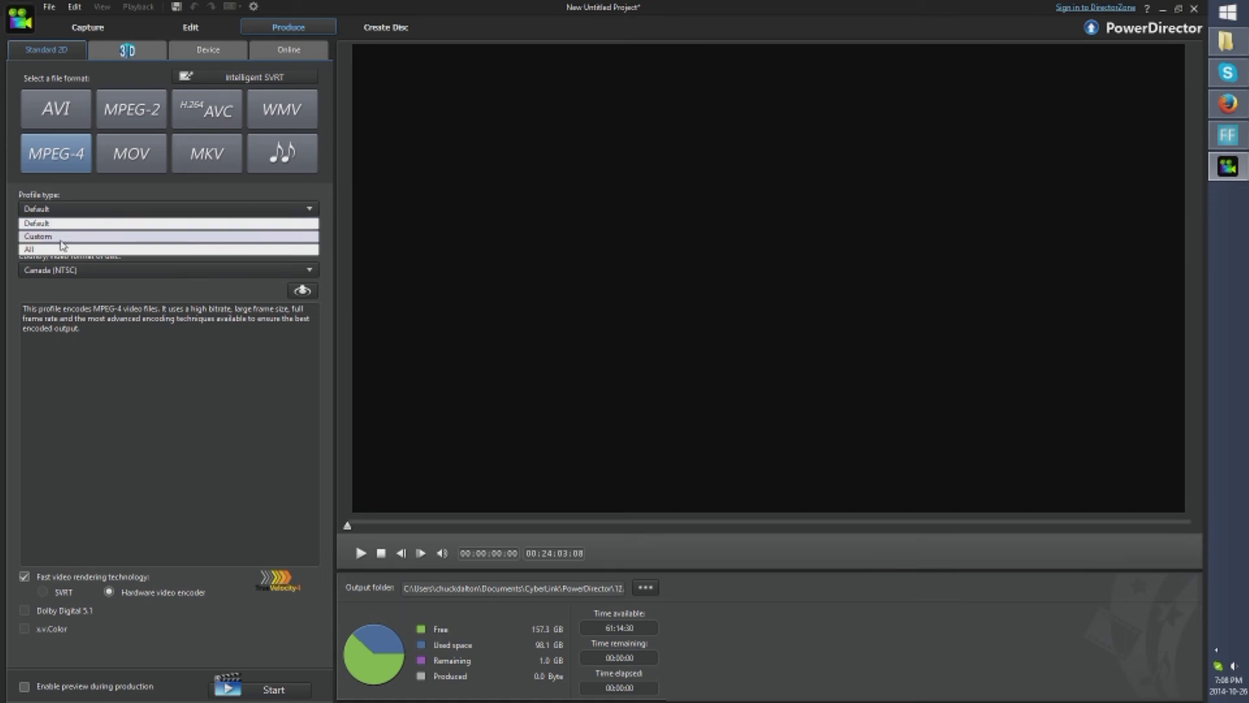
click(63, 237)
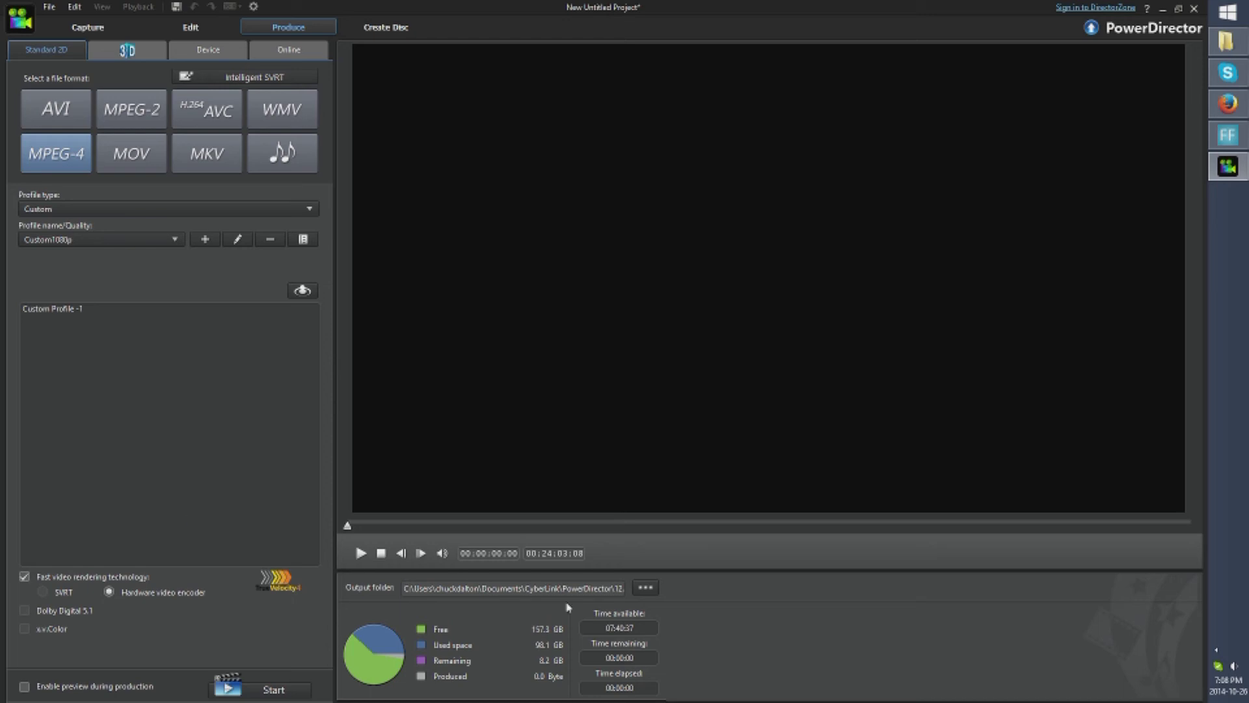
Step: Choose an output location for the production, browsing to D: > LetsPlay > The Vanishing of Ethan Carter
click(649, 589)
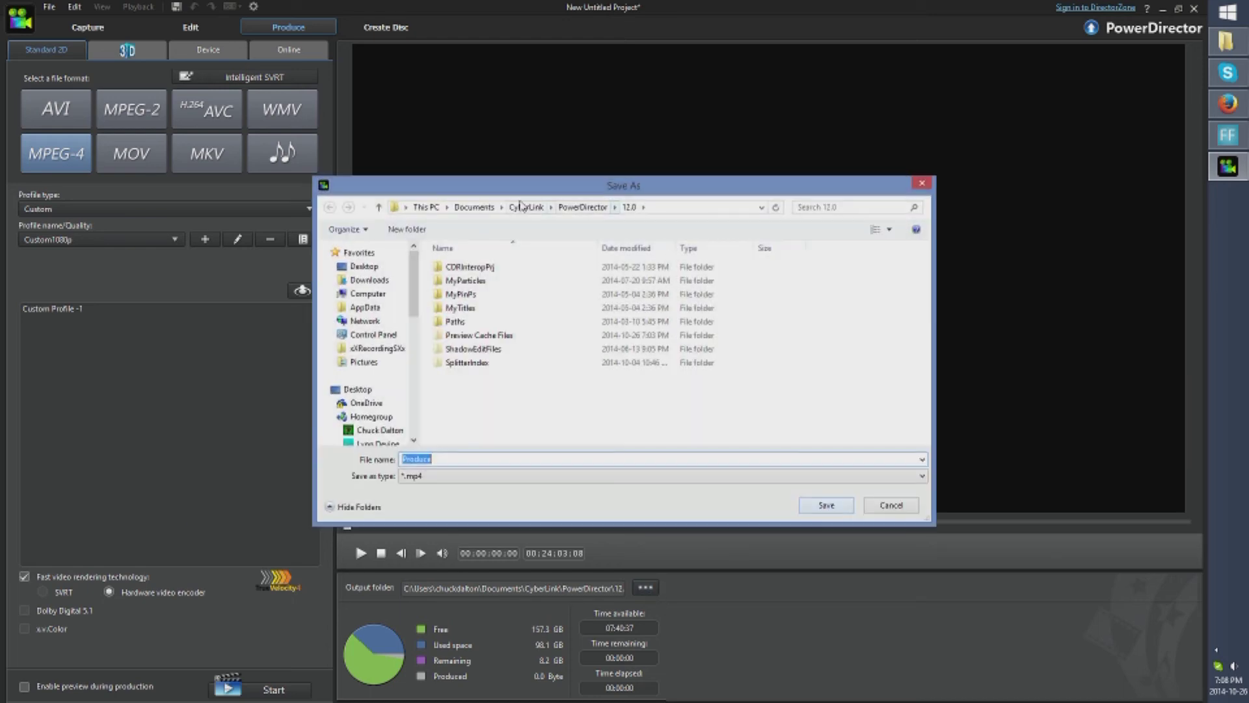
click(416, 207)
double_click(654, 369)
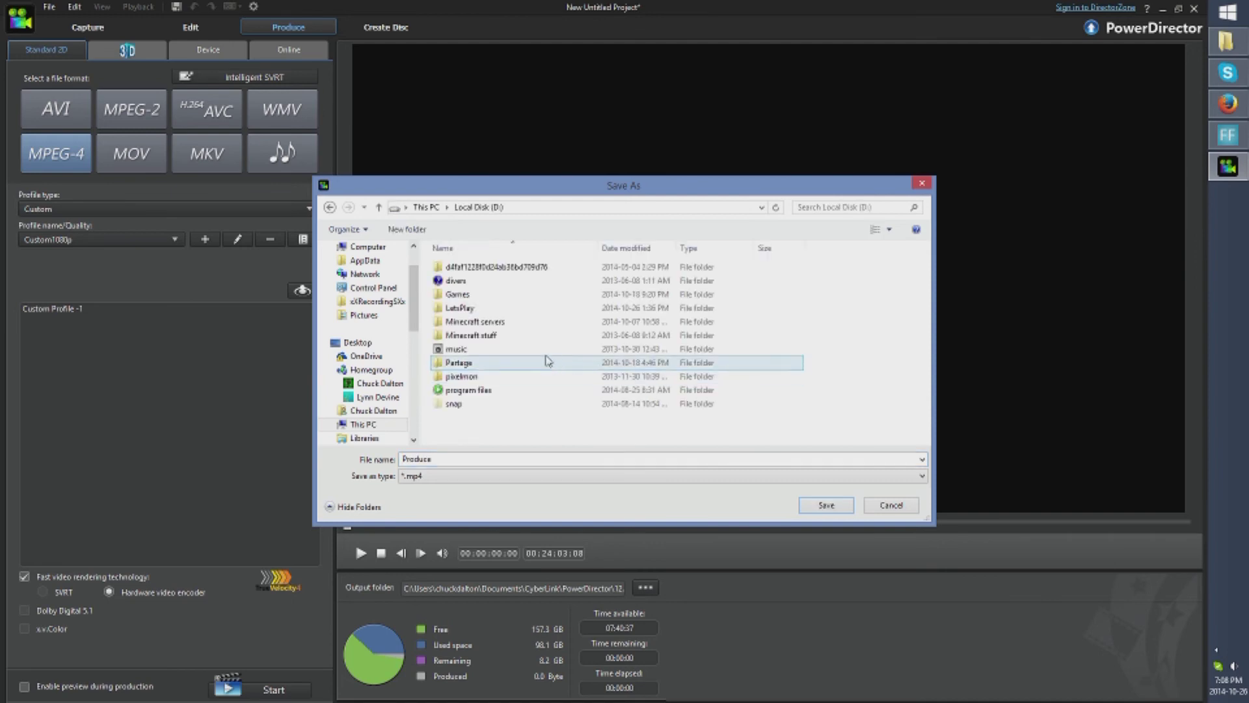
click(496, 311)
double_click(496, 311)
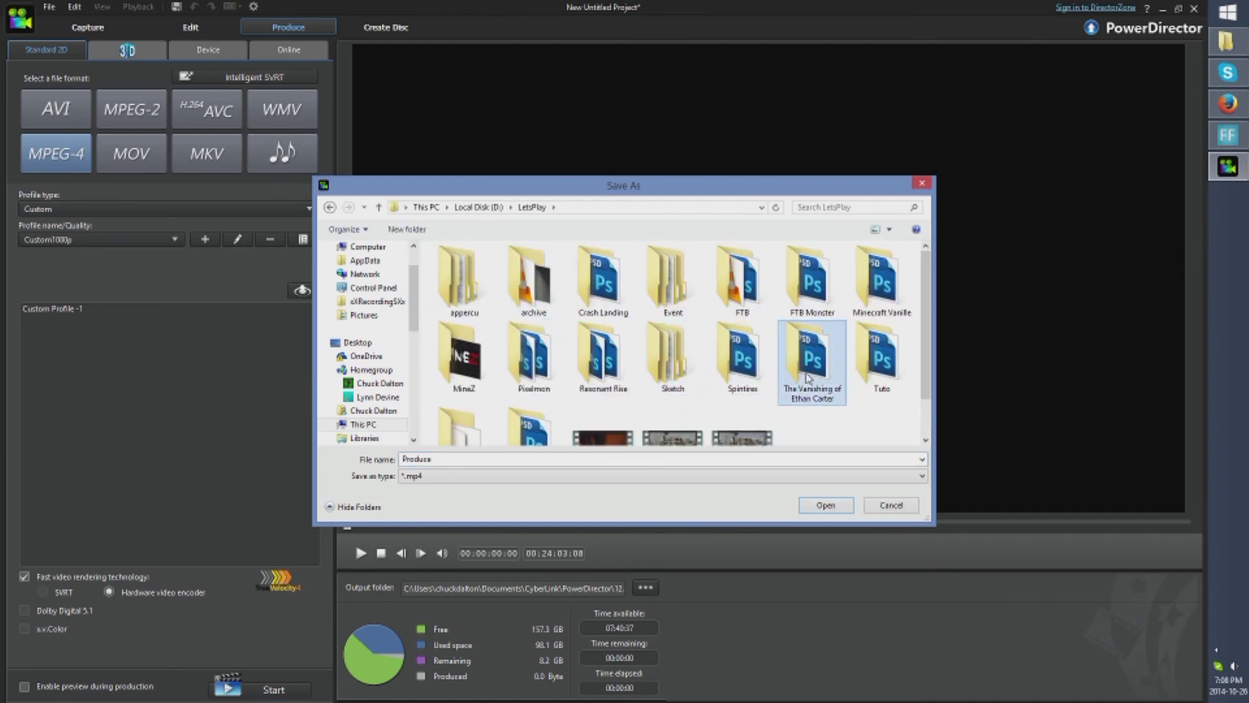
double_click(814, 361)
Step: Create a new folder named 10 alongside the other episode folders and open it
right_click(737, 397)
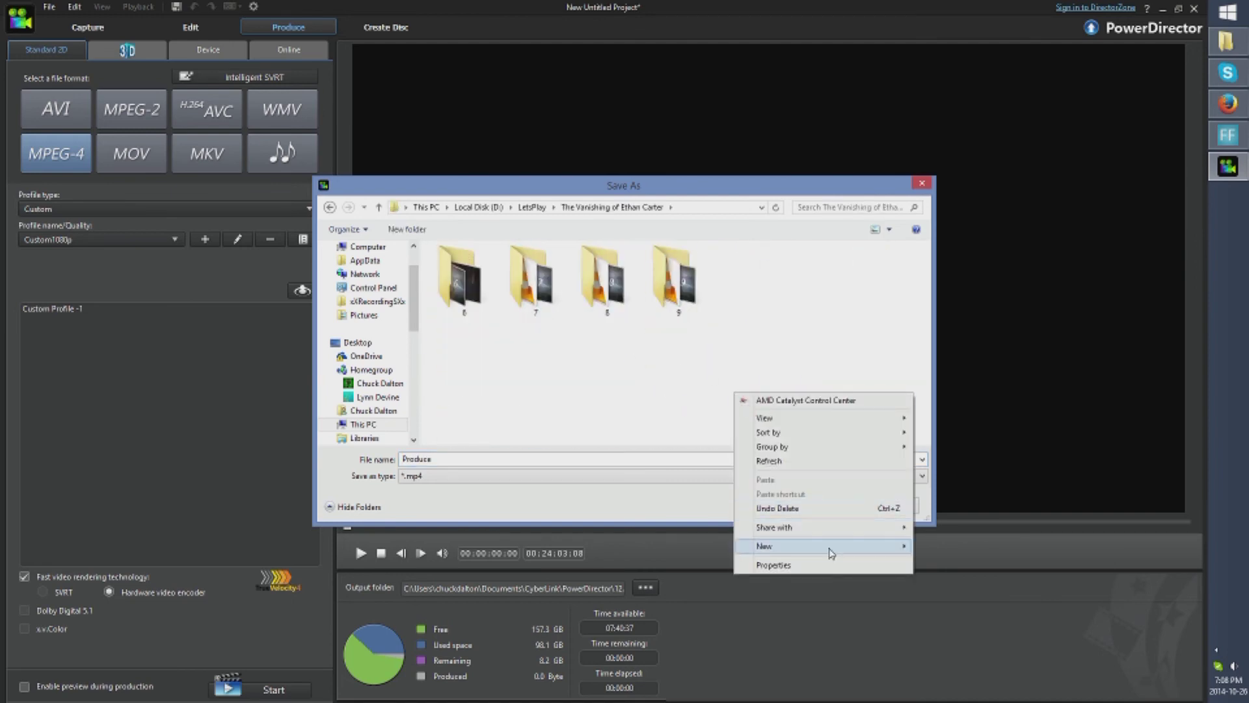
mouse_move(895, 546)
click(943, 384)
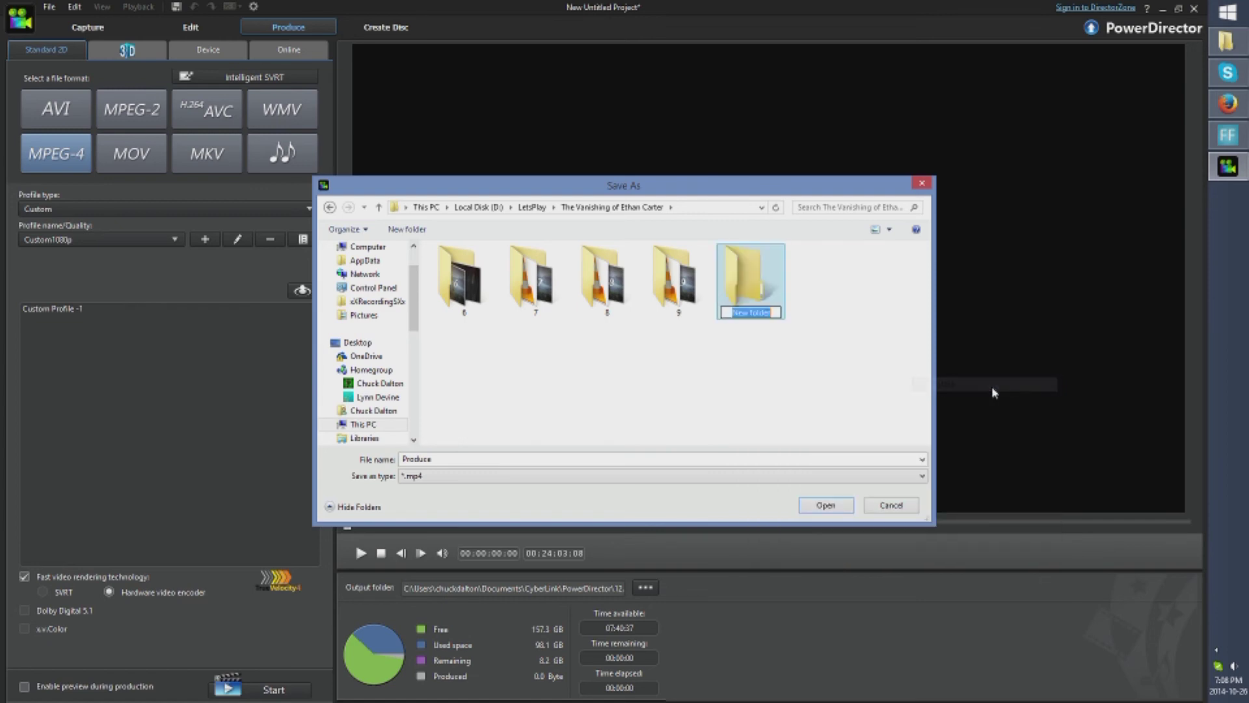
text(10)
key(Return)
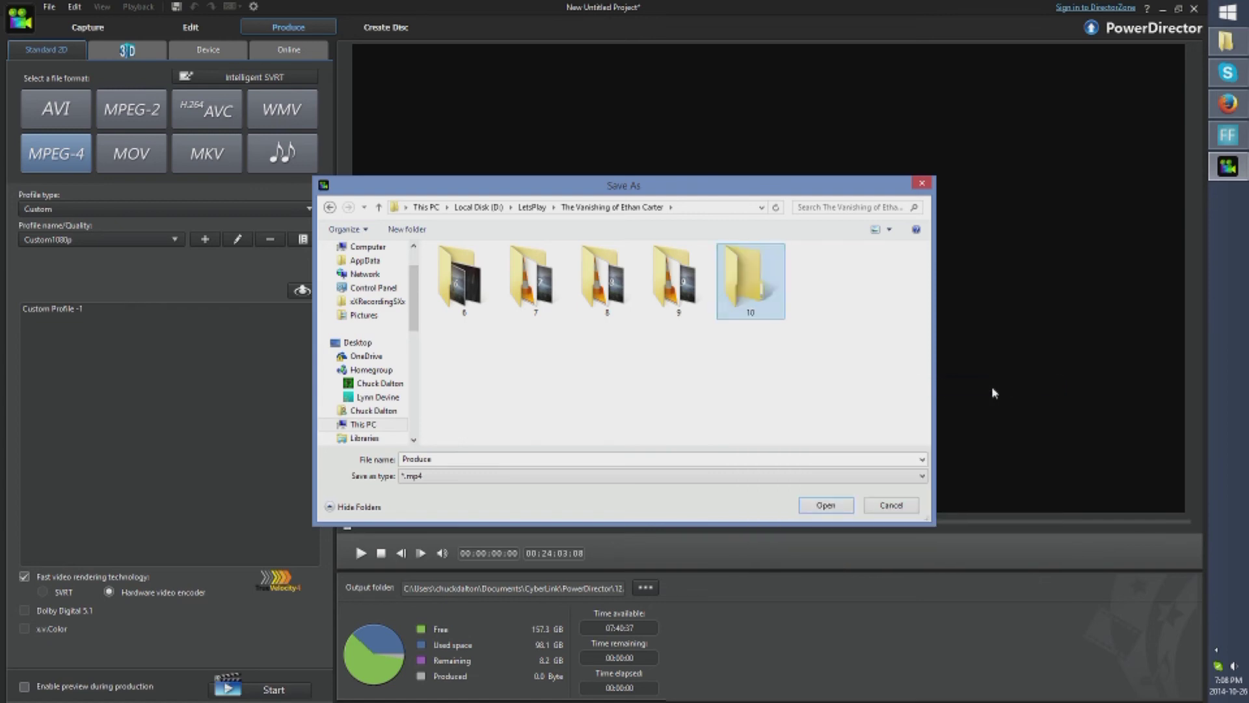
double_click(733, 299)
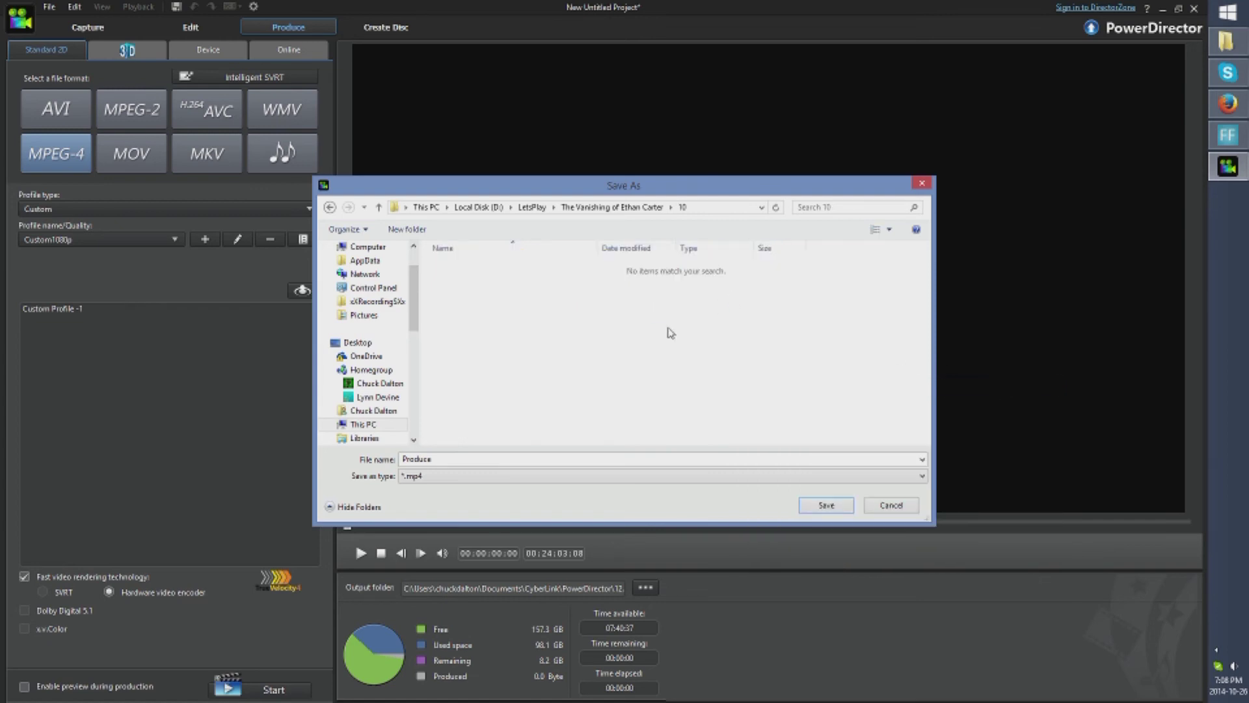
Step: Name the output file The Vanishing of Ethan Carter - FR - Épisode 10 and save it as the production target
click(470, 463)
text(The Vanishing of Ethan Carter - FR - Épisode 8)
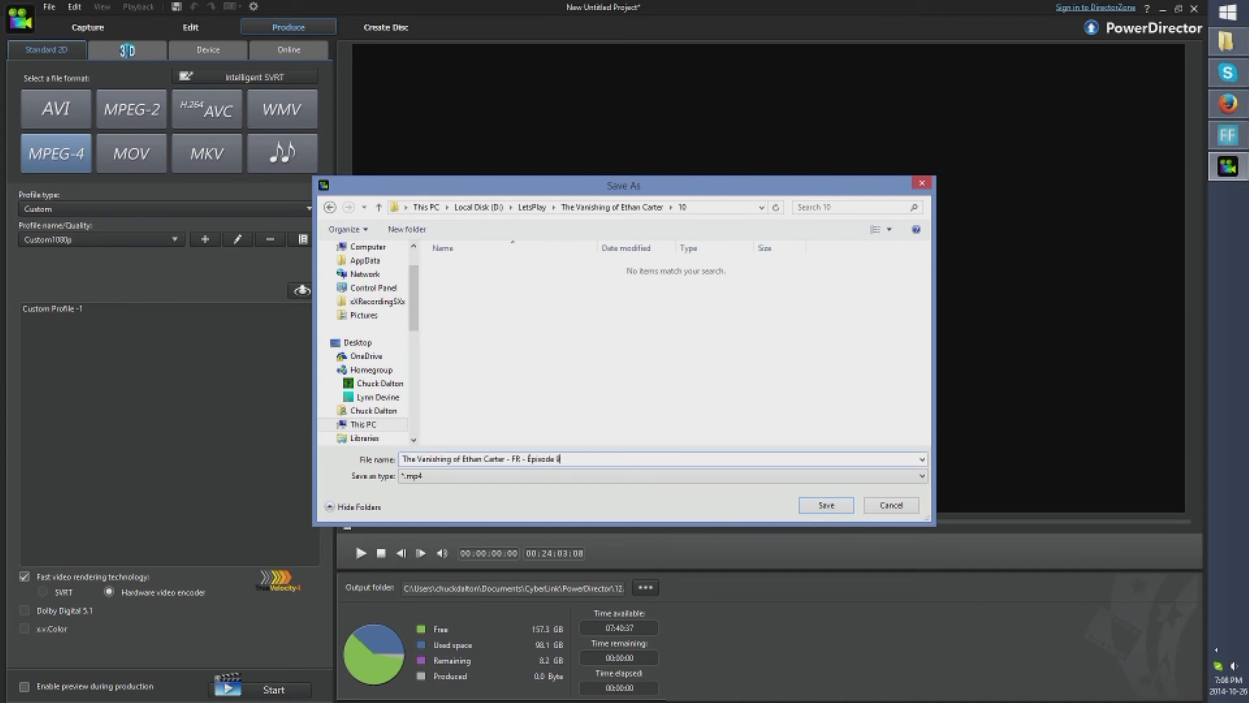
key(BackSpace)
text(10)
click(835, 507)
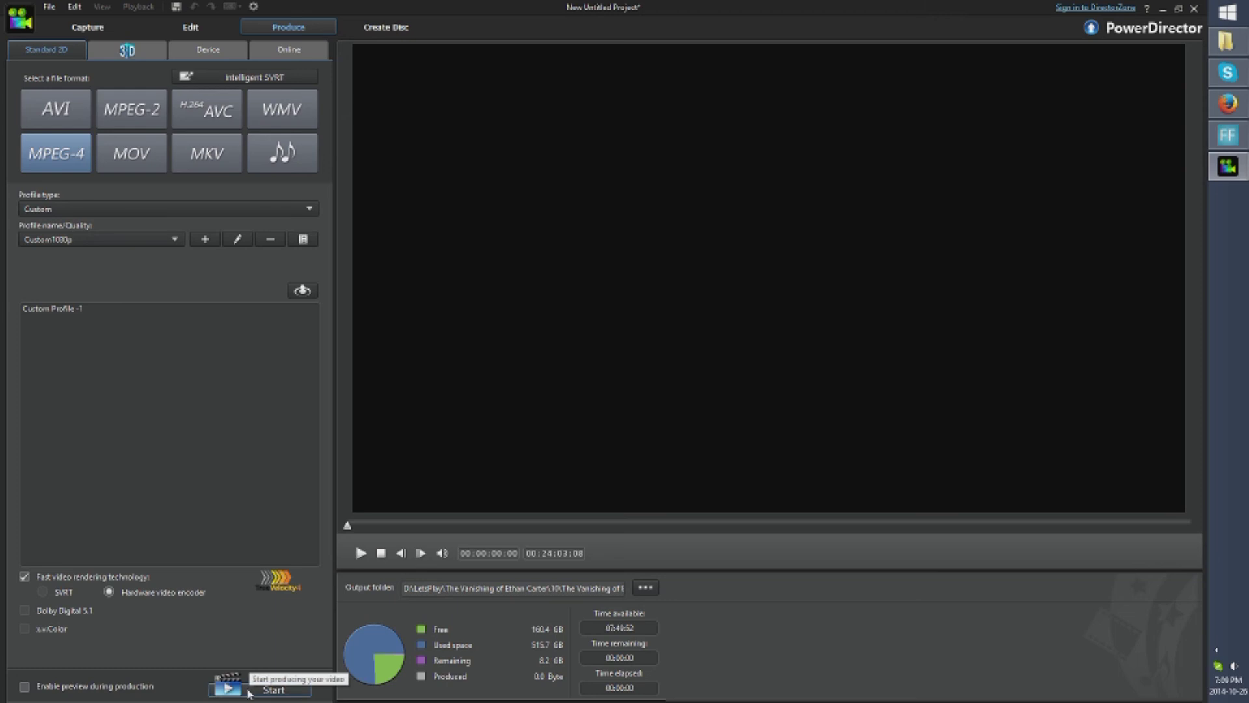
Step: Enable the preview during production and turn it off again
click(24, 685)
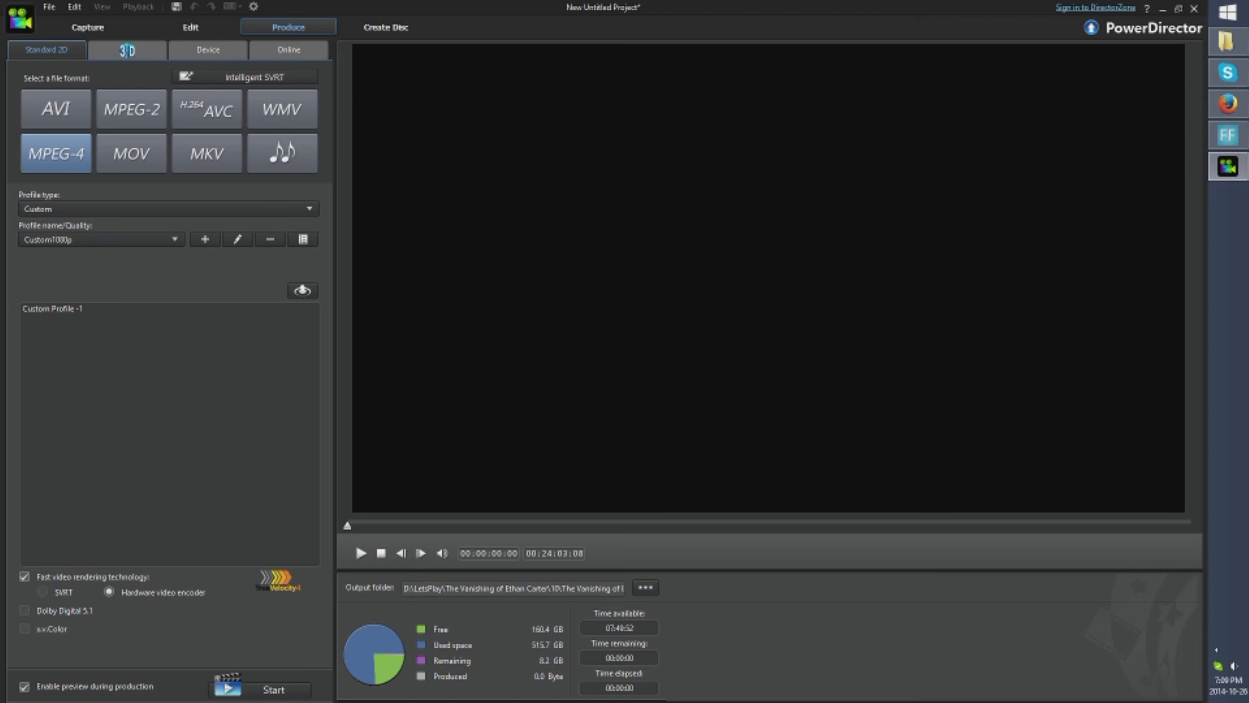
click(24, 686)
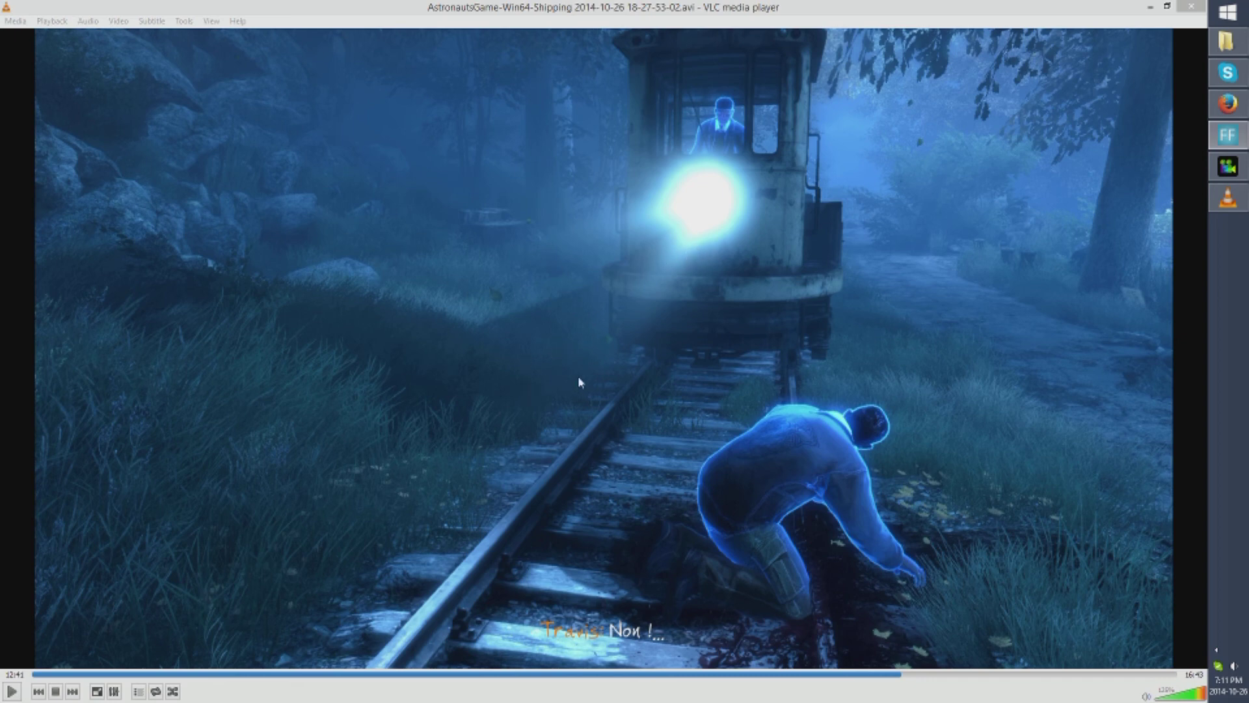
Step: Take a snapshot of the paused train scene in VLC and close the player
right_click(361, 286)
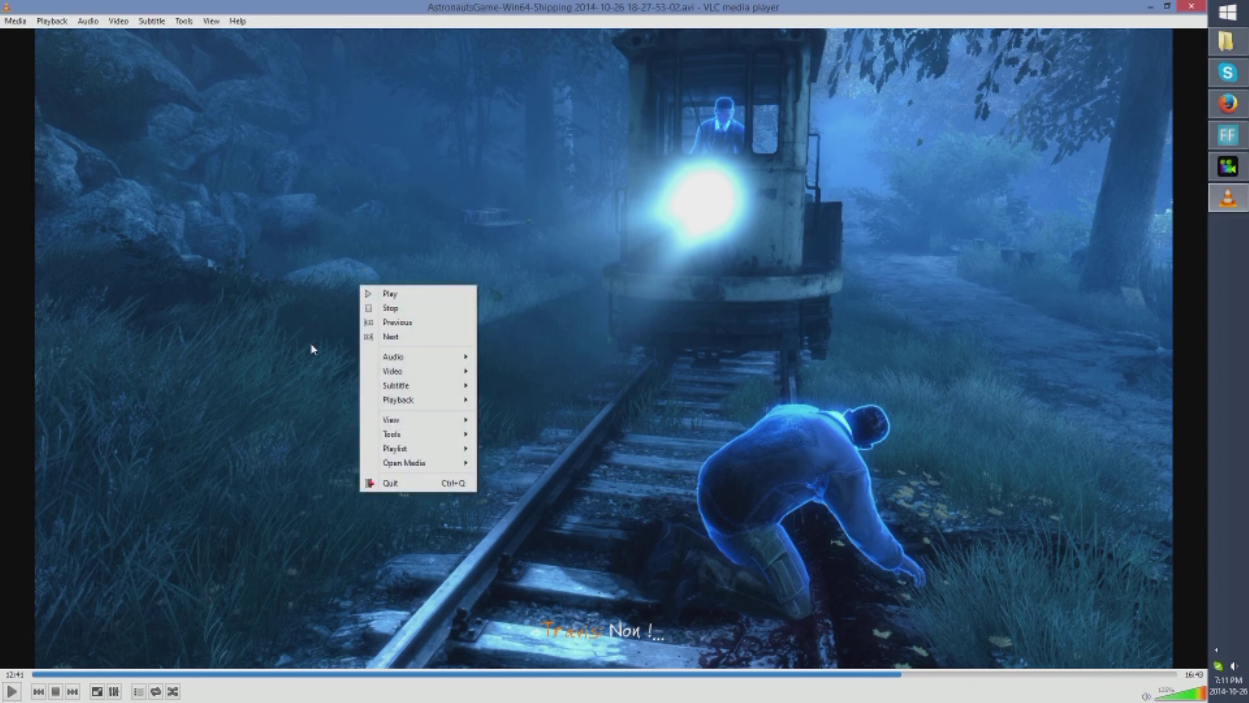
mouse_move(398, 376)
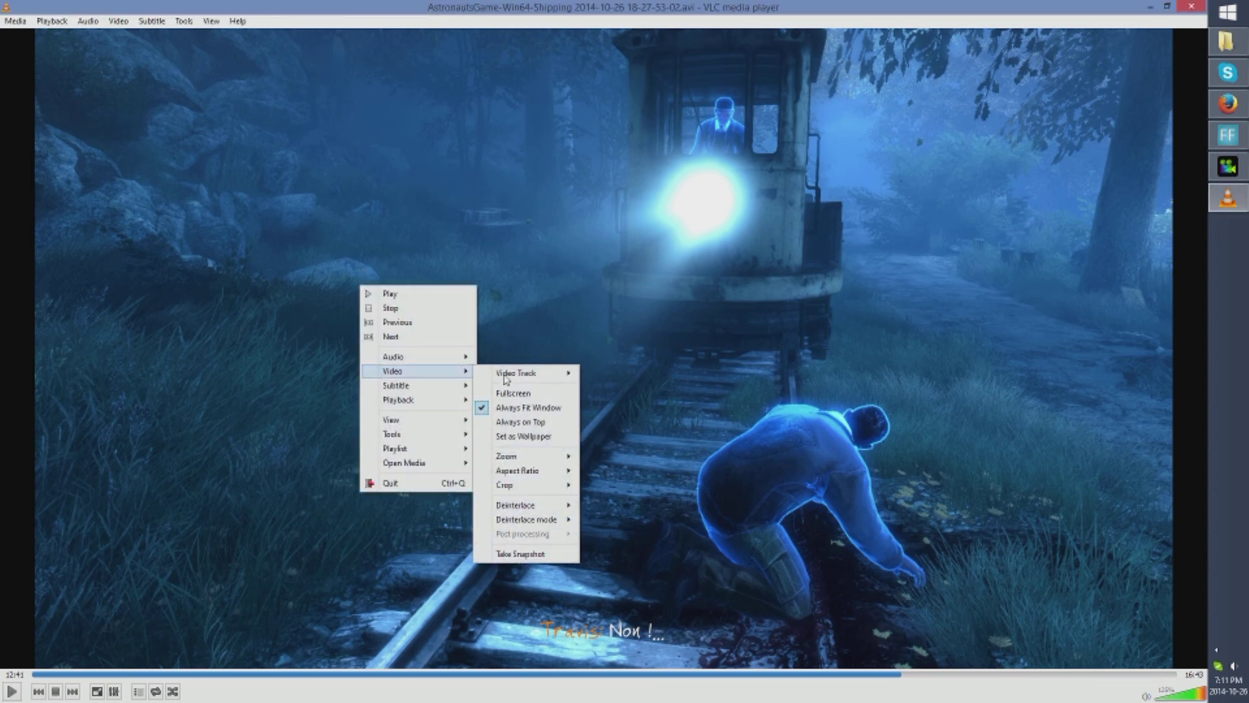
click(538, 559)
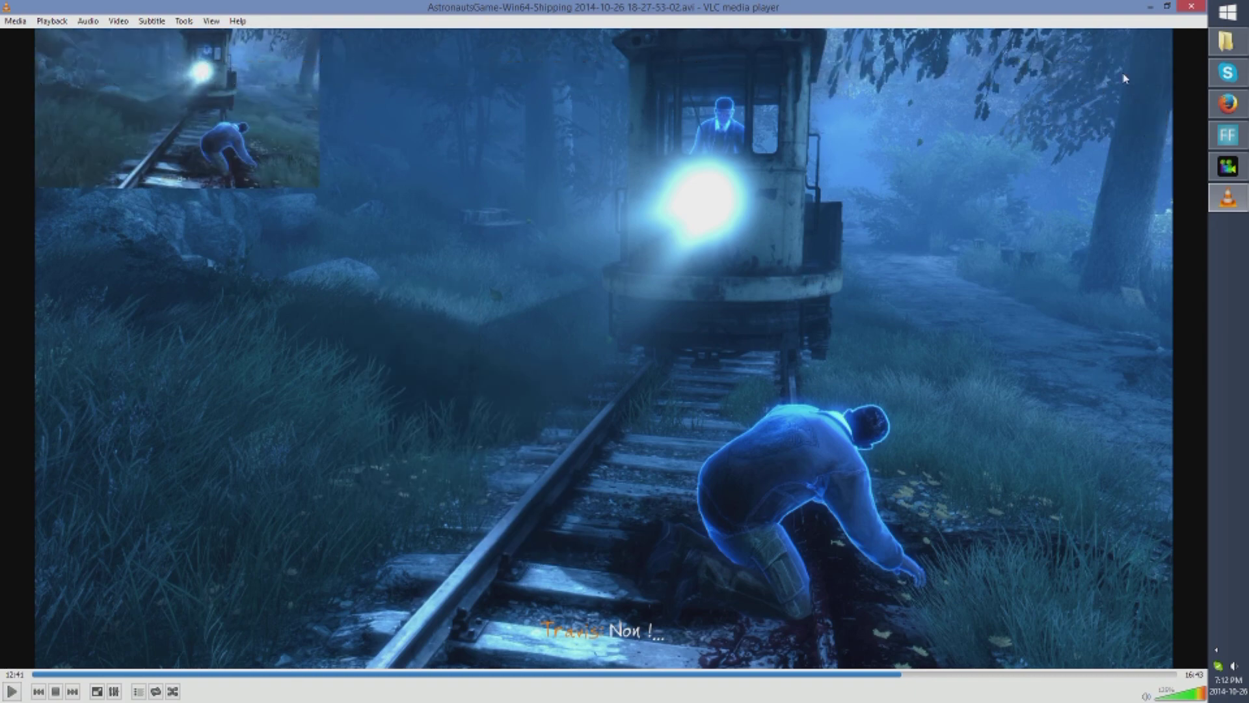
click(1191, 6)
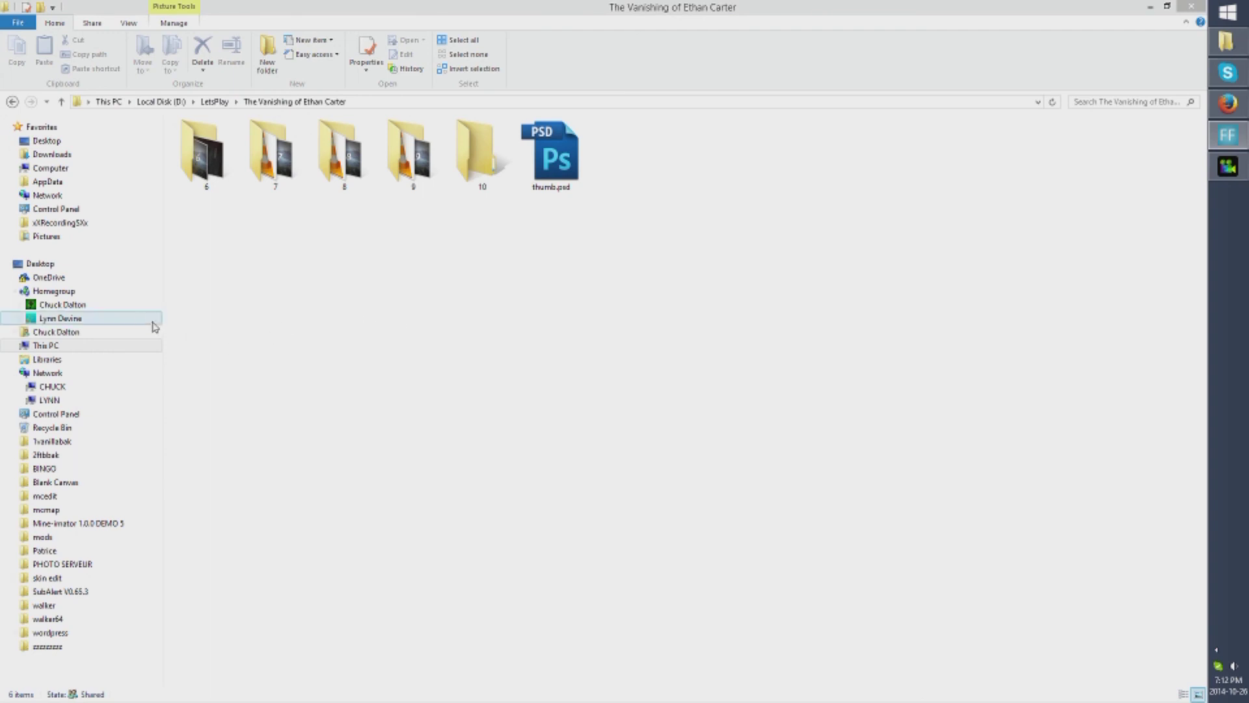
Step: Open thumb.psd from The Vanishing of Ethan Carter folder in Photoshop
click(576, 173)
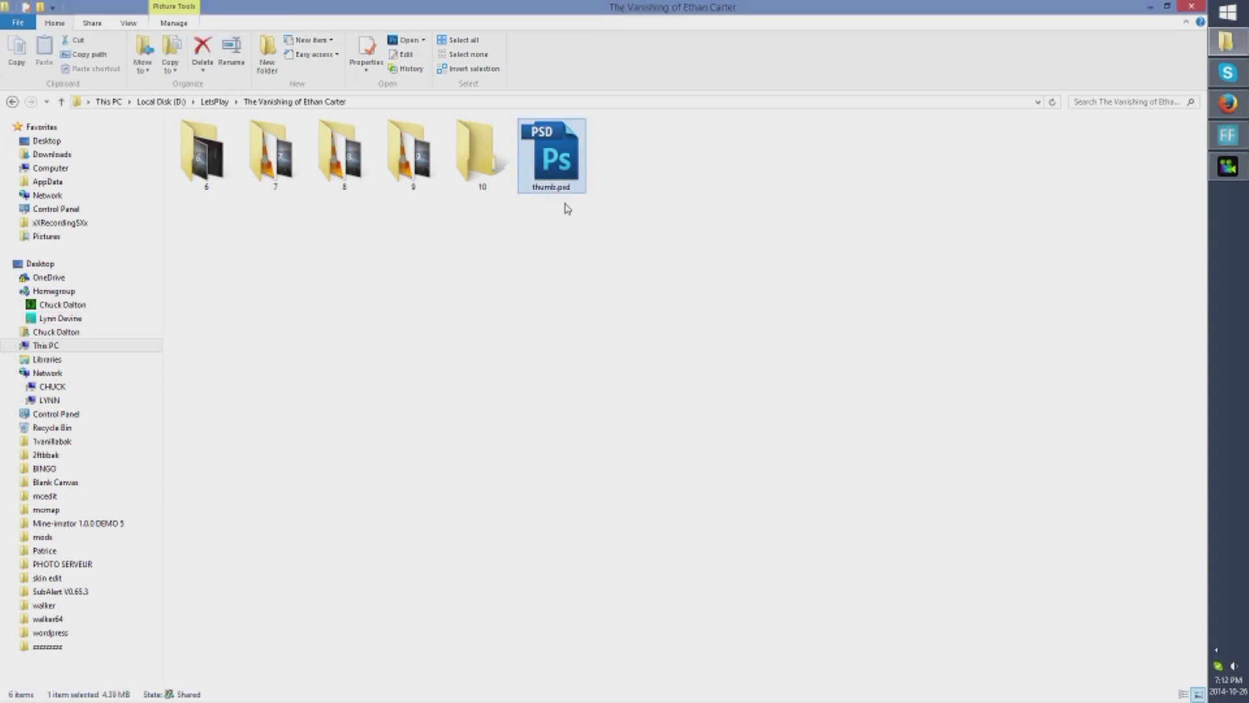
double_click(568, 152)
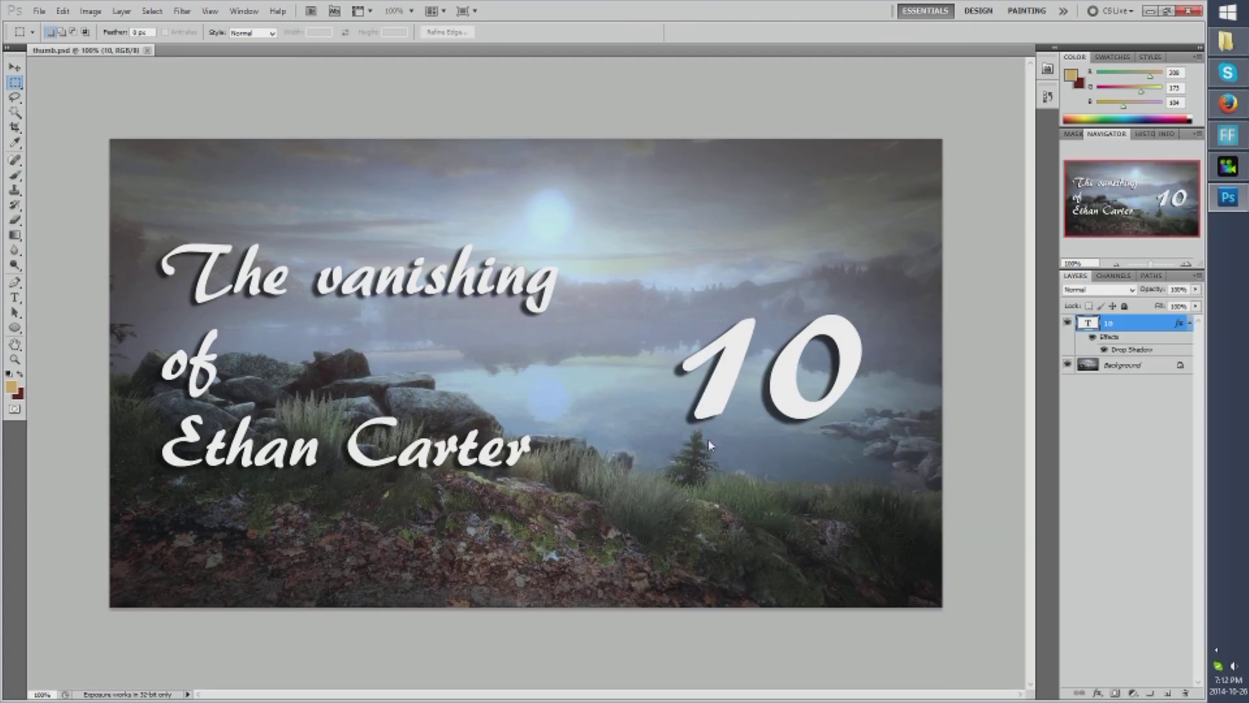
click(1227, 39)
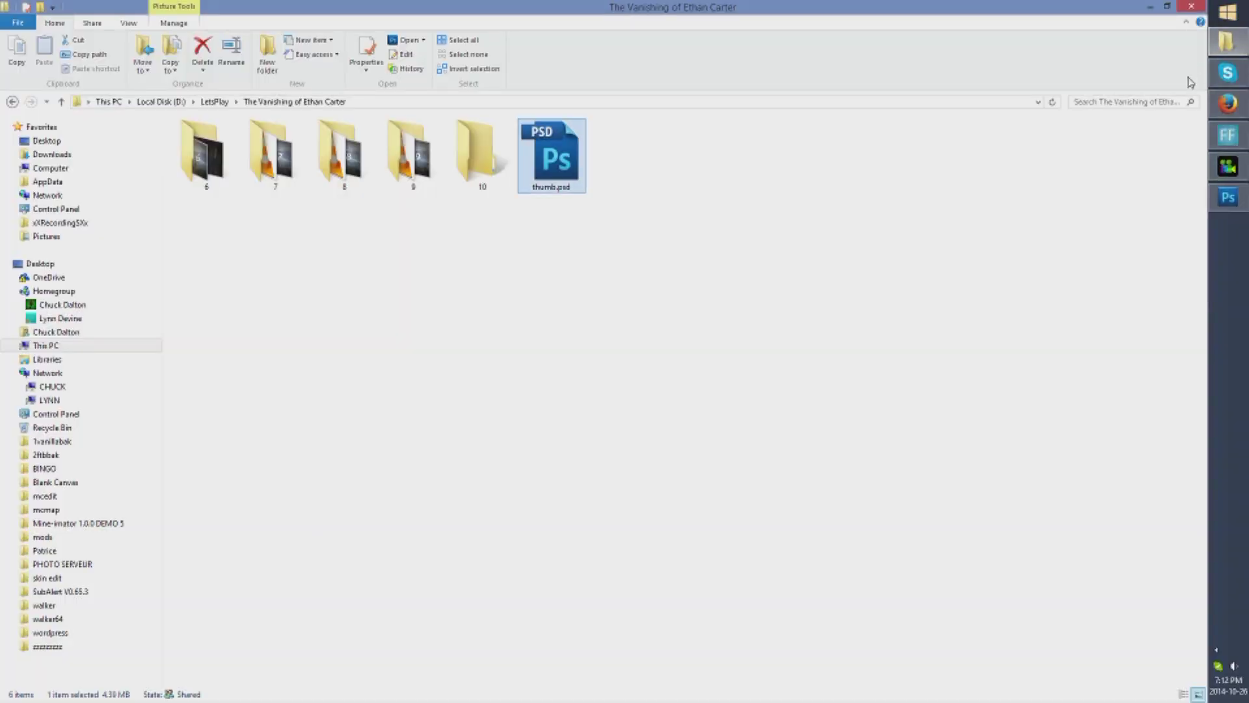
click(1229, 201)
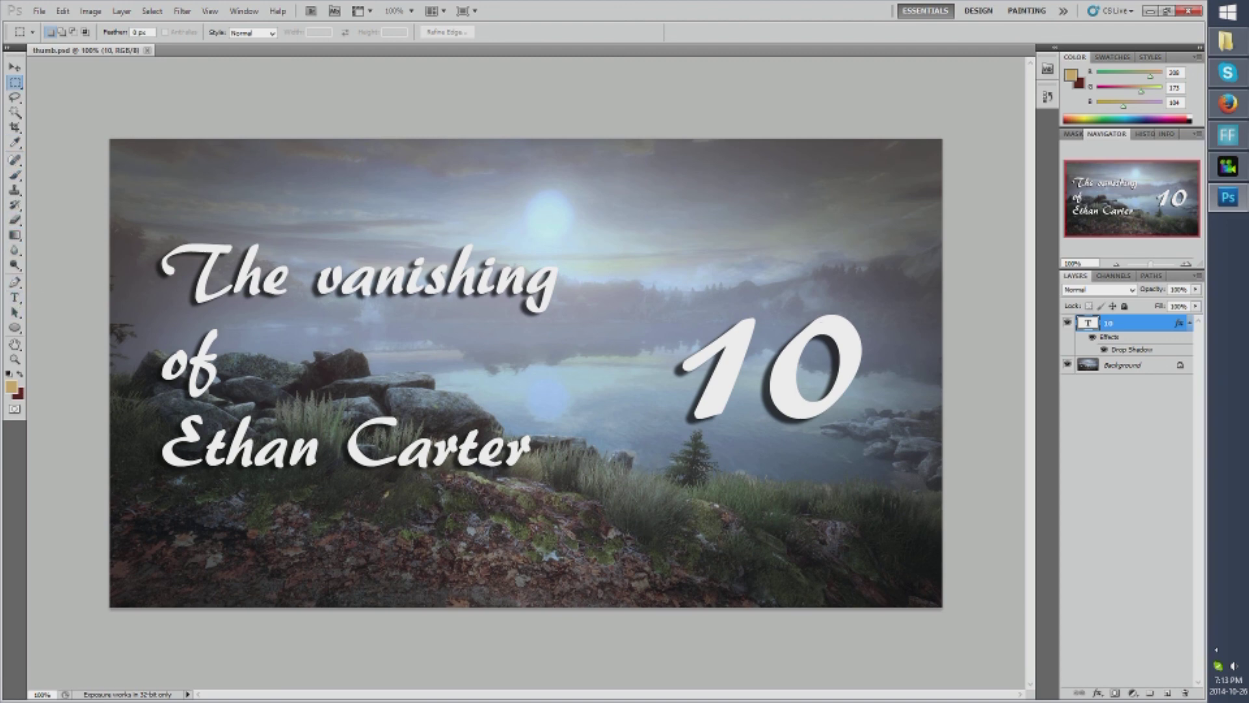
Step: Save a PNG copy of the thumbnail as thumb.png in folder 10 without interlacing
click(39, 11)
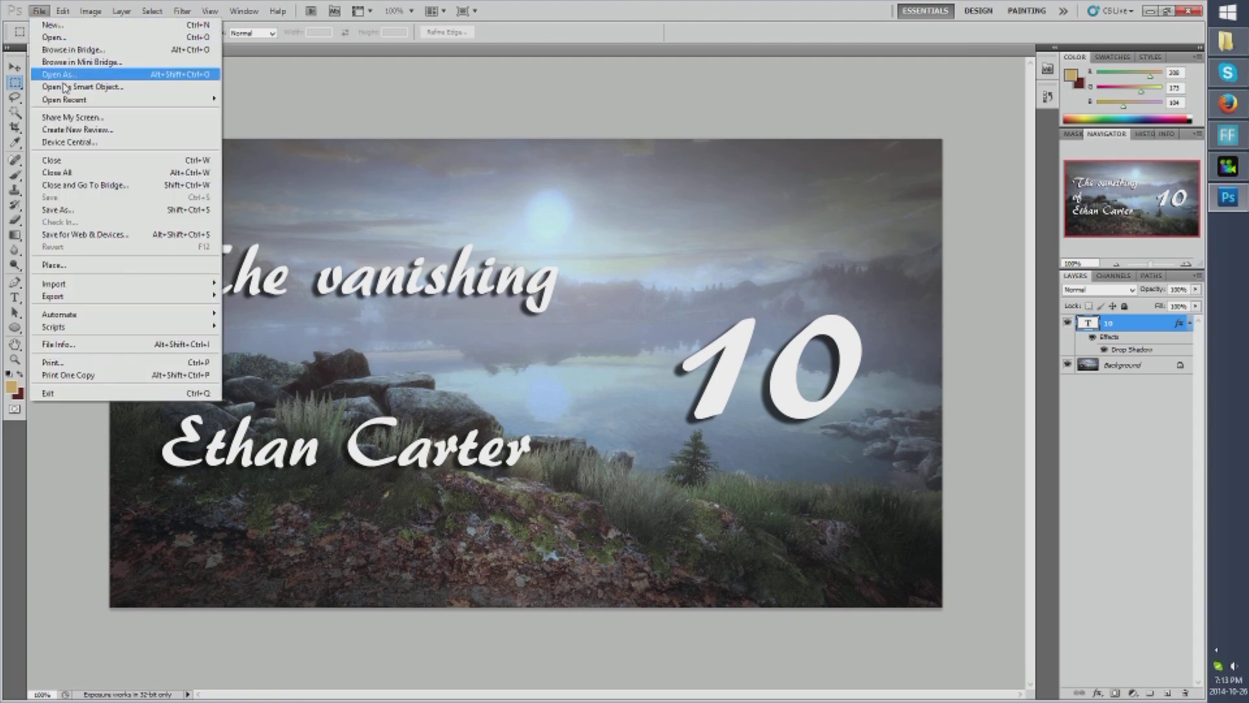
click(68, 211)
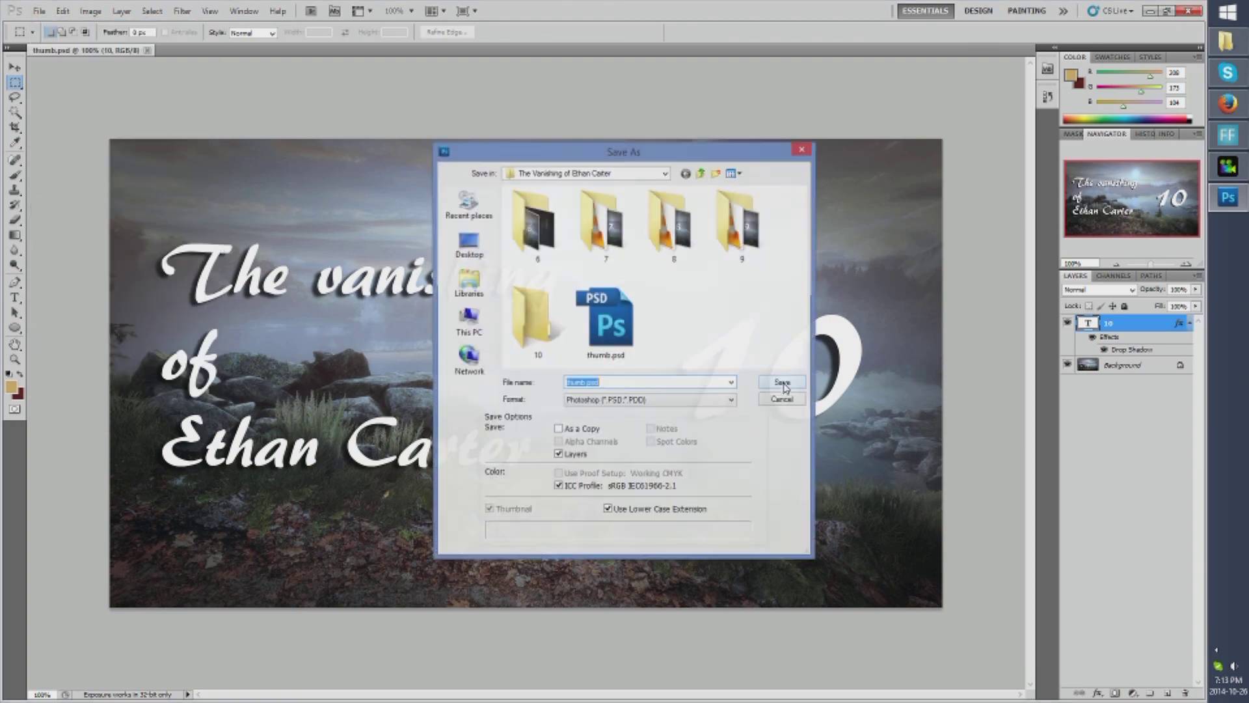
double_click(533, 319)
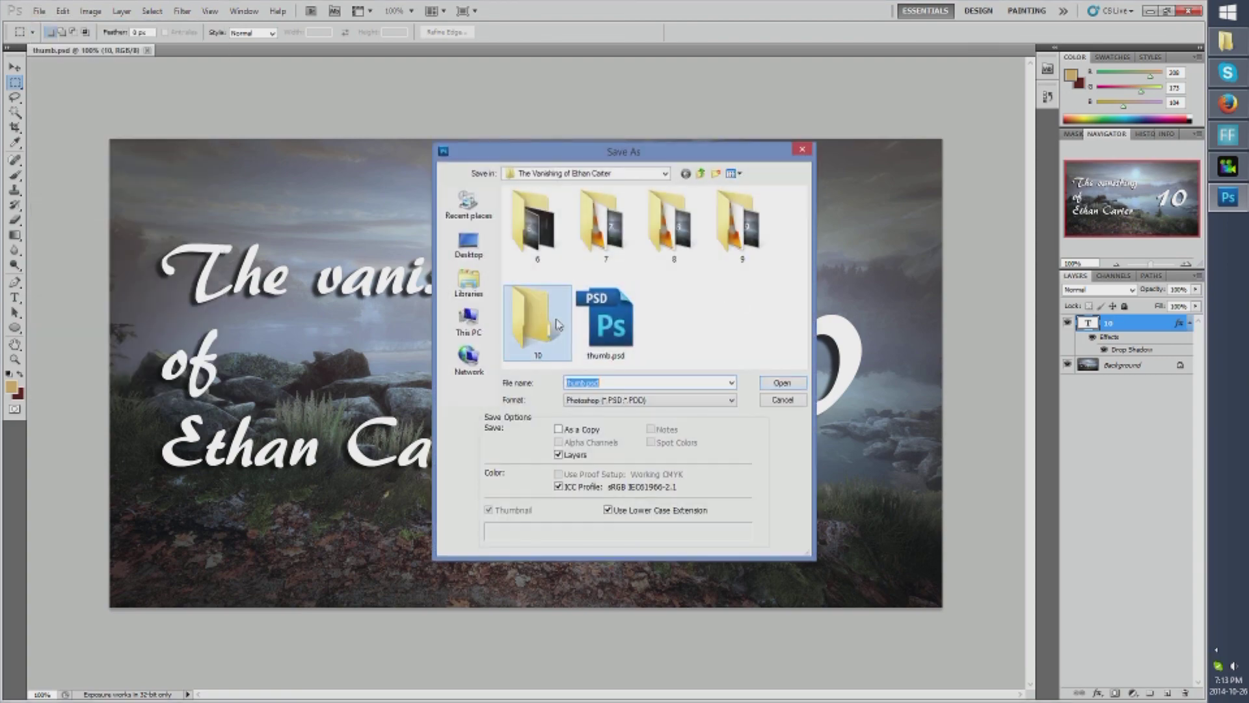
click(594, 400)
click(586, 530)
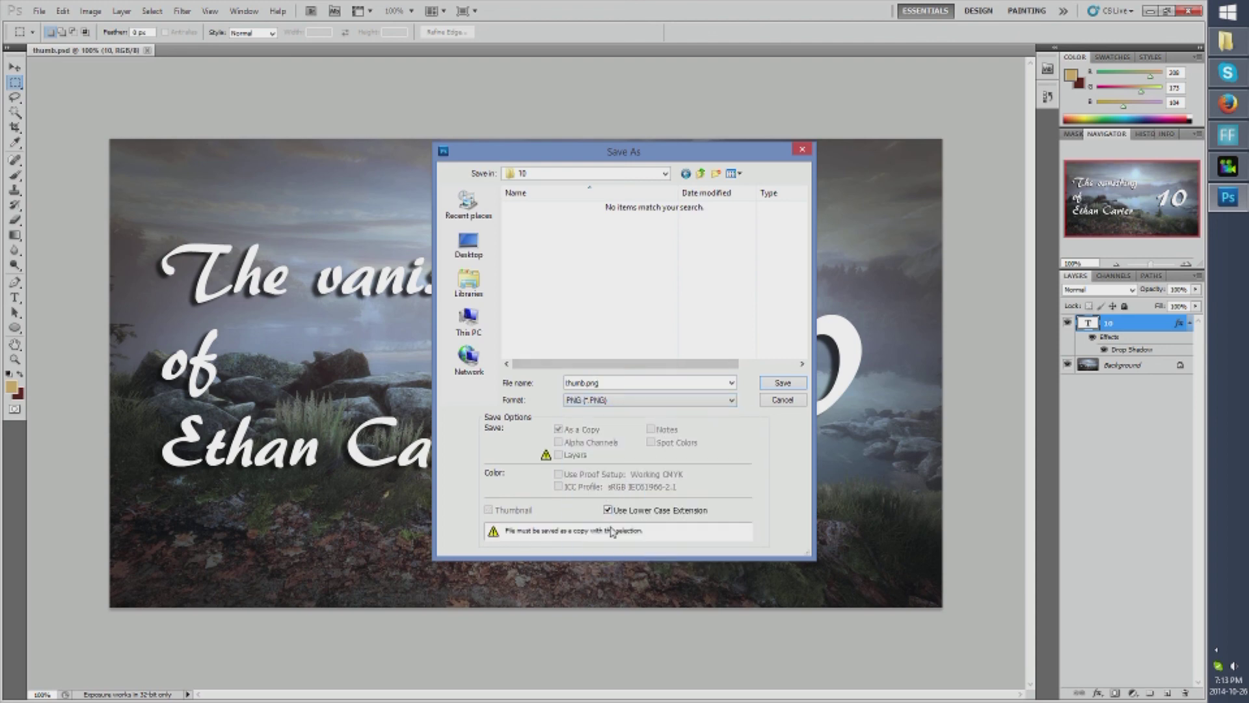
click(792, 389)
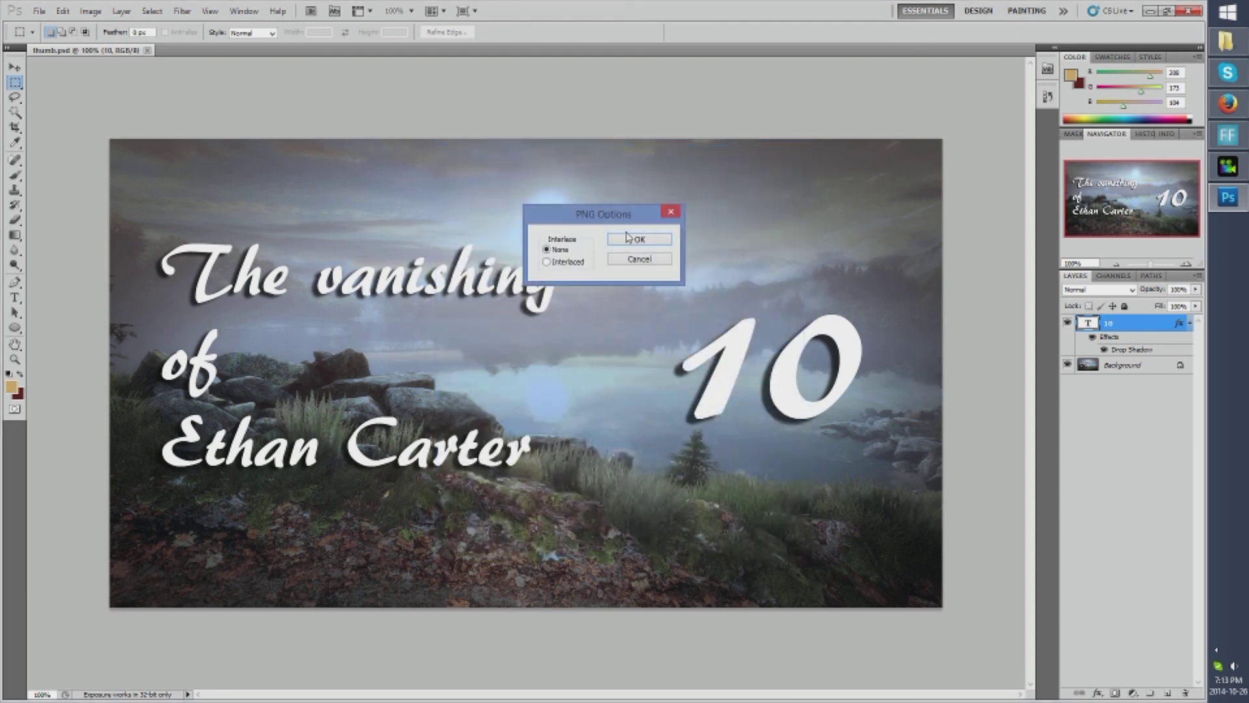
click(630, 239)
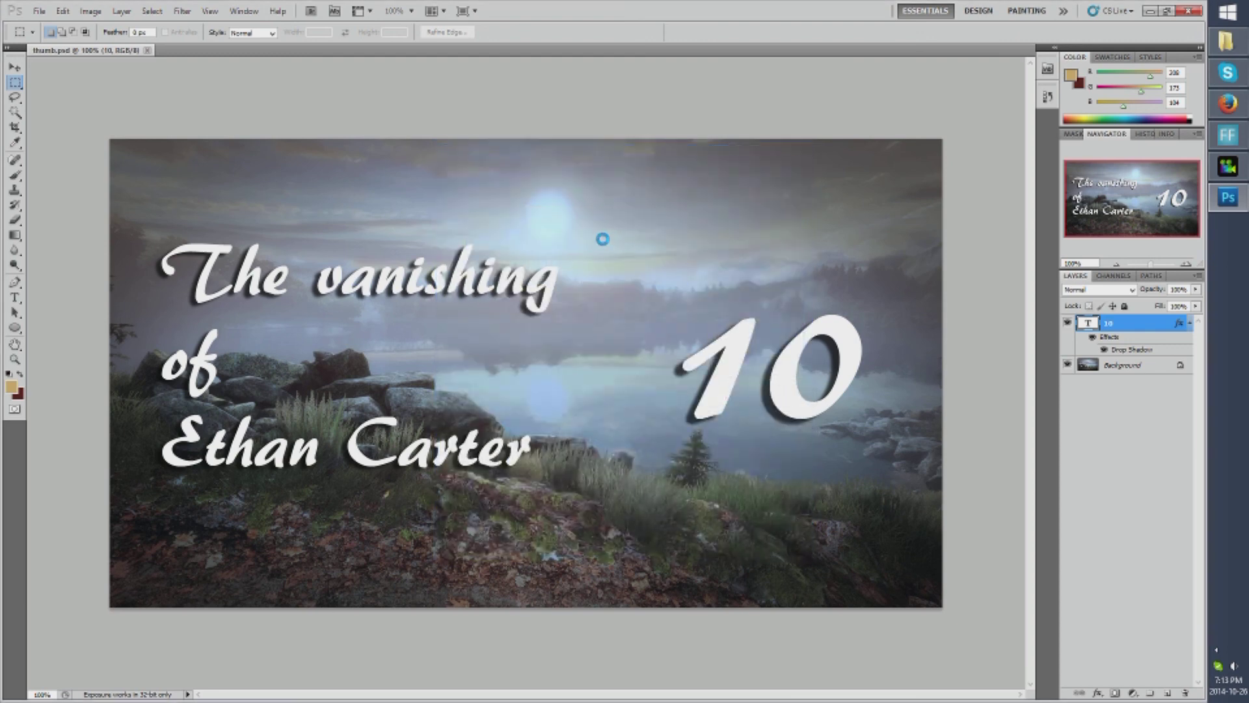
Step: Change the episode number on the thumbnail to 11, save thumb.psd and close Photoshop
click(14, 298)
click(863, 325)
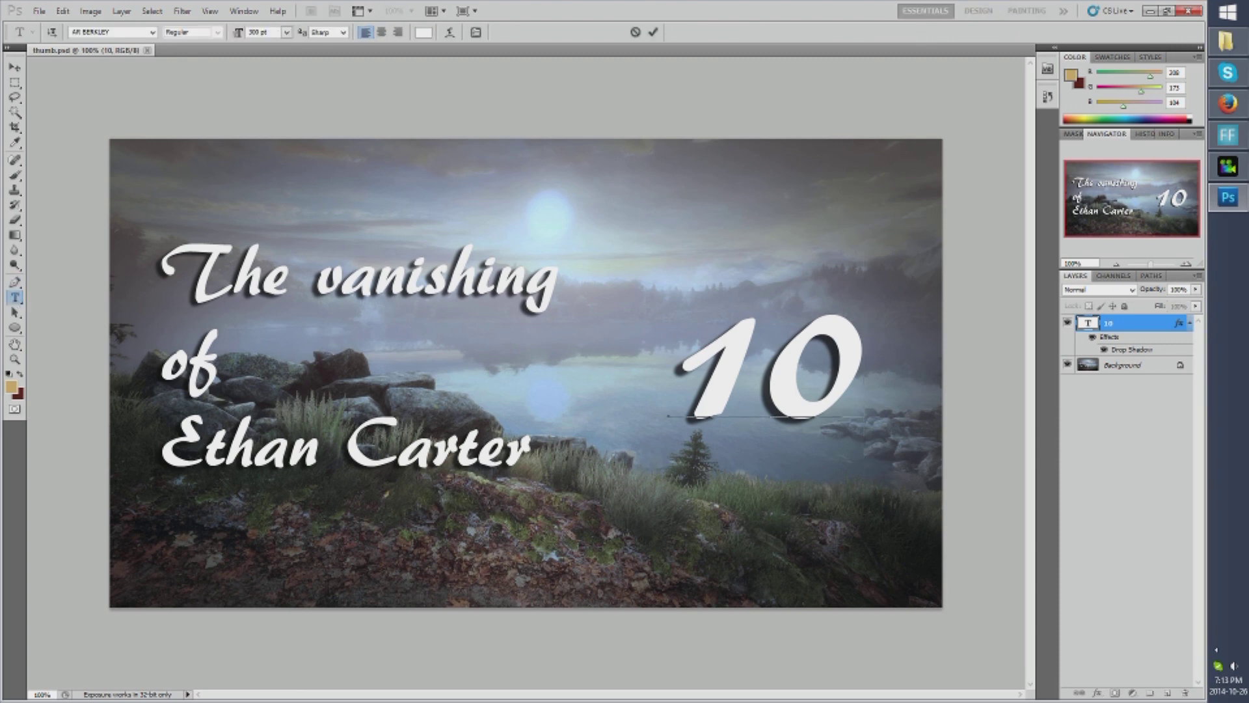
key(BackSpace)
text(1)
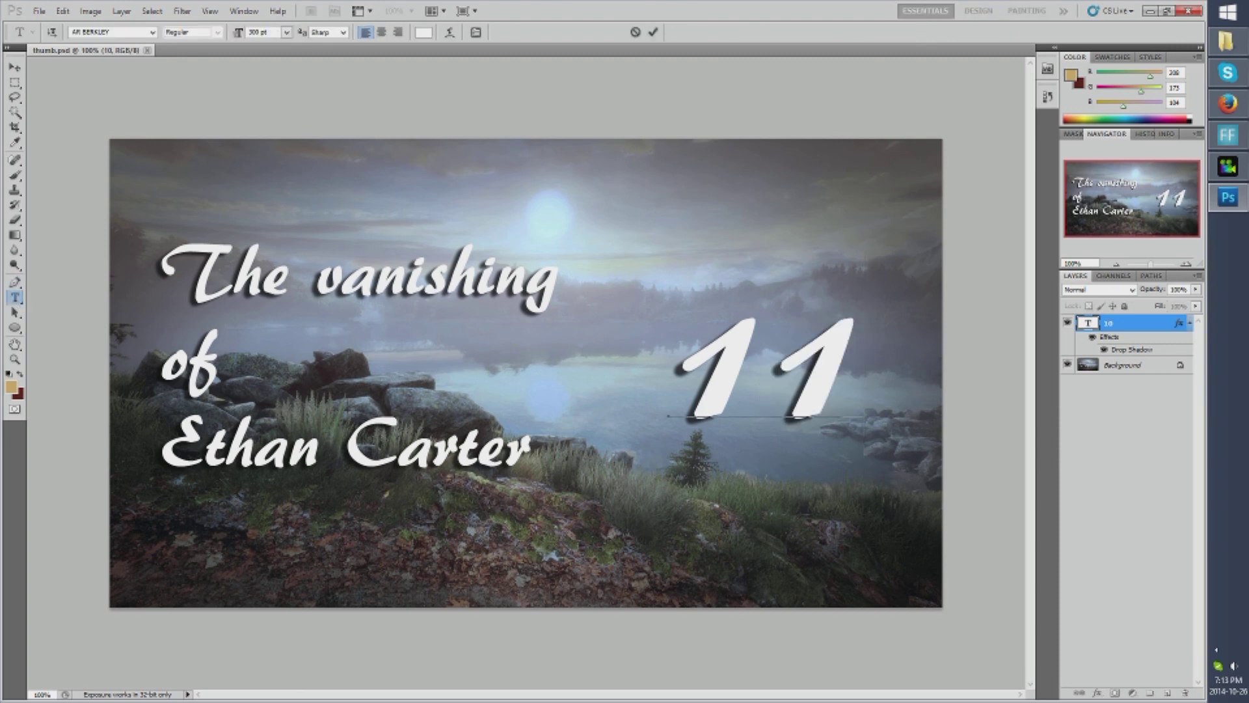
click(39, 11)
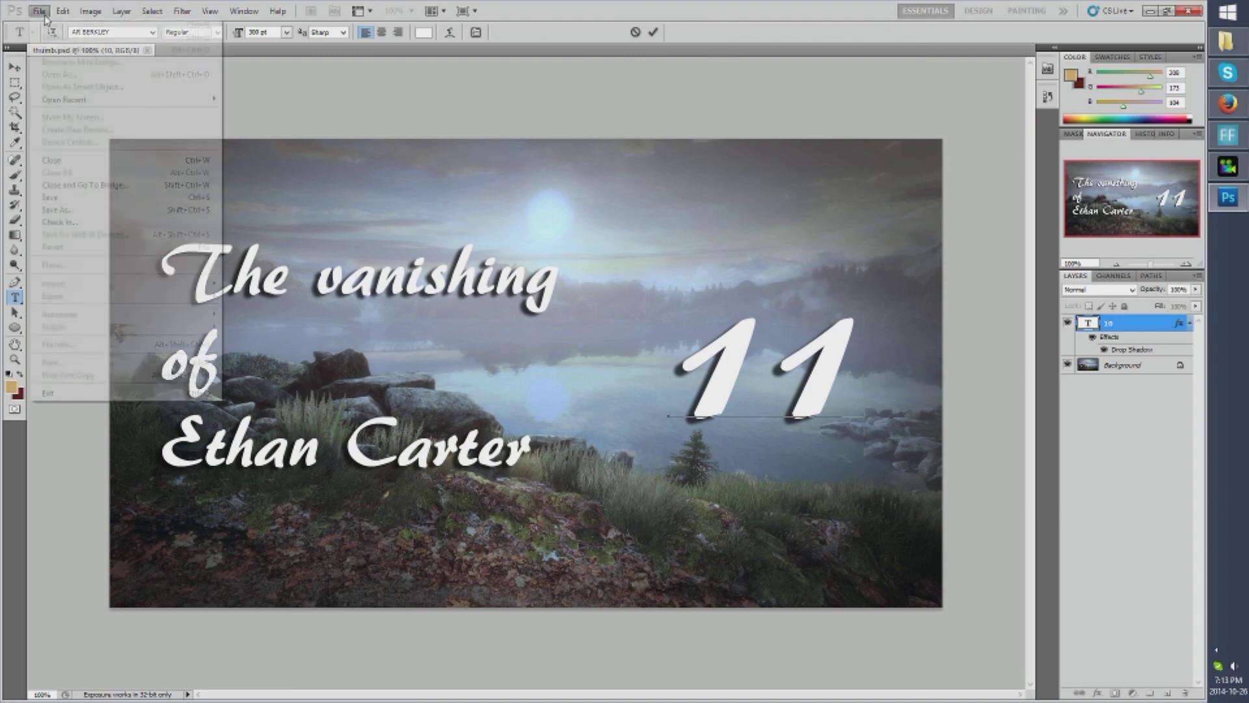
click(78, 198)
click(1189, 11)
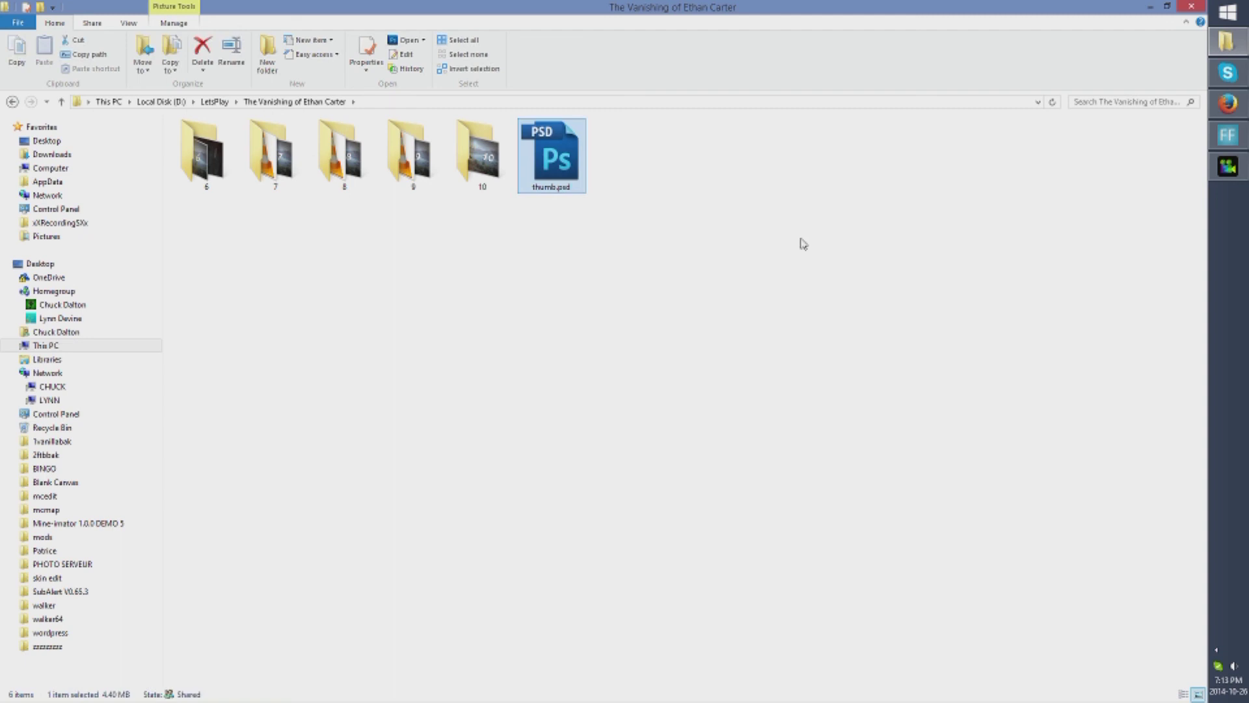
Step: Check folder 10 for the exported thumbnail and return to PowerDirector
double_click(482, 169)
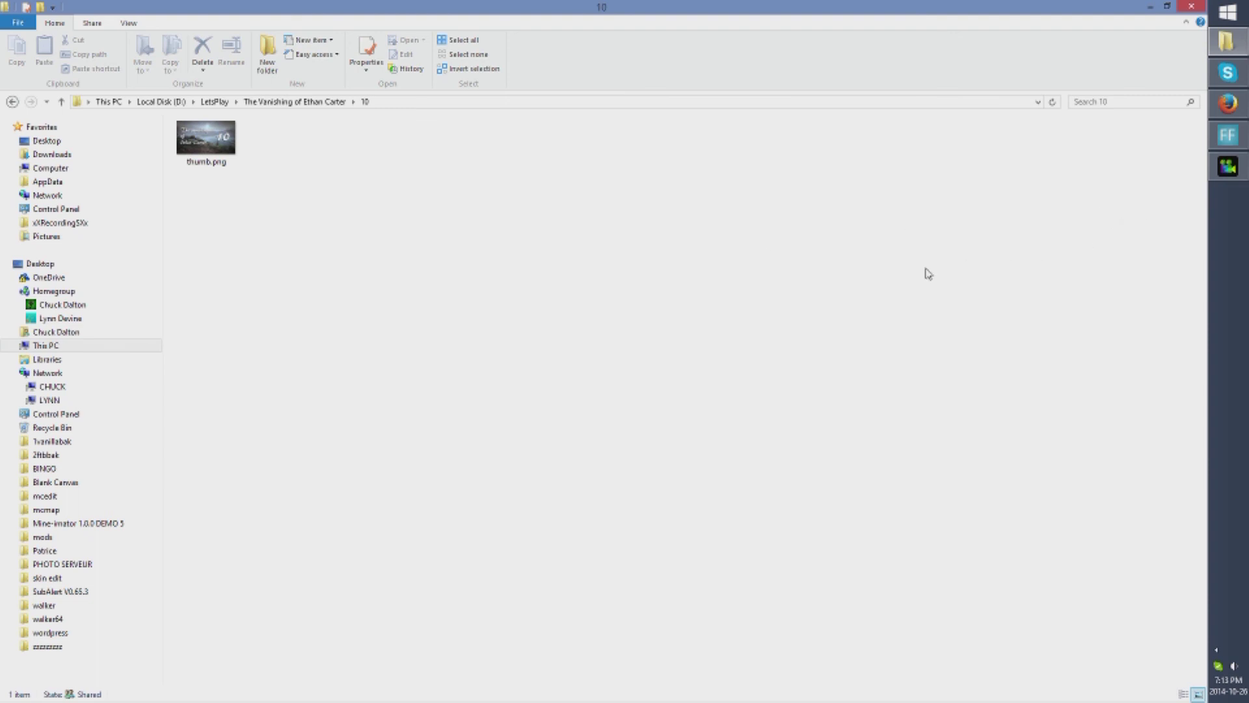
click(1227, 168)
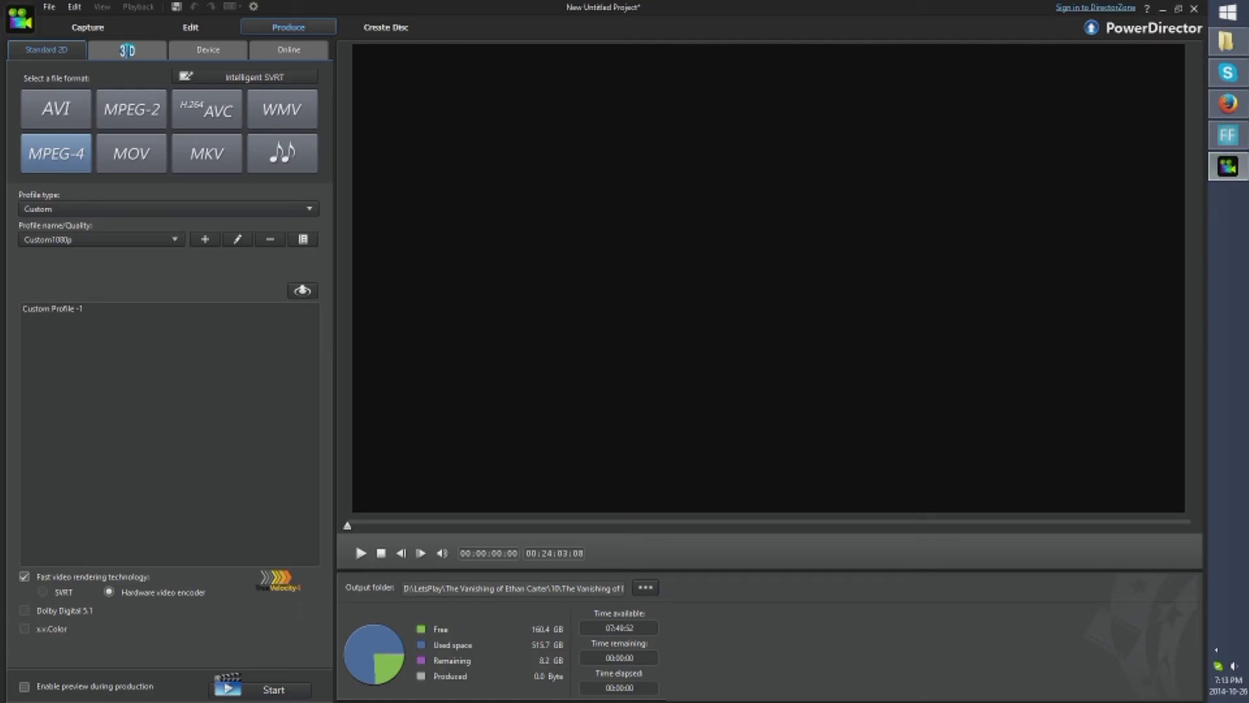